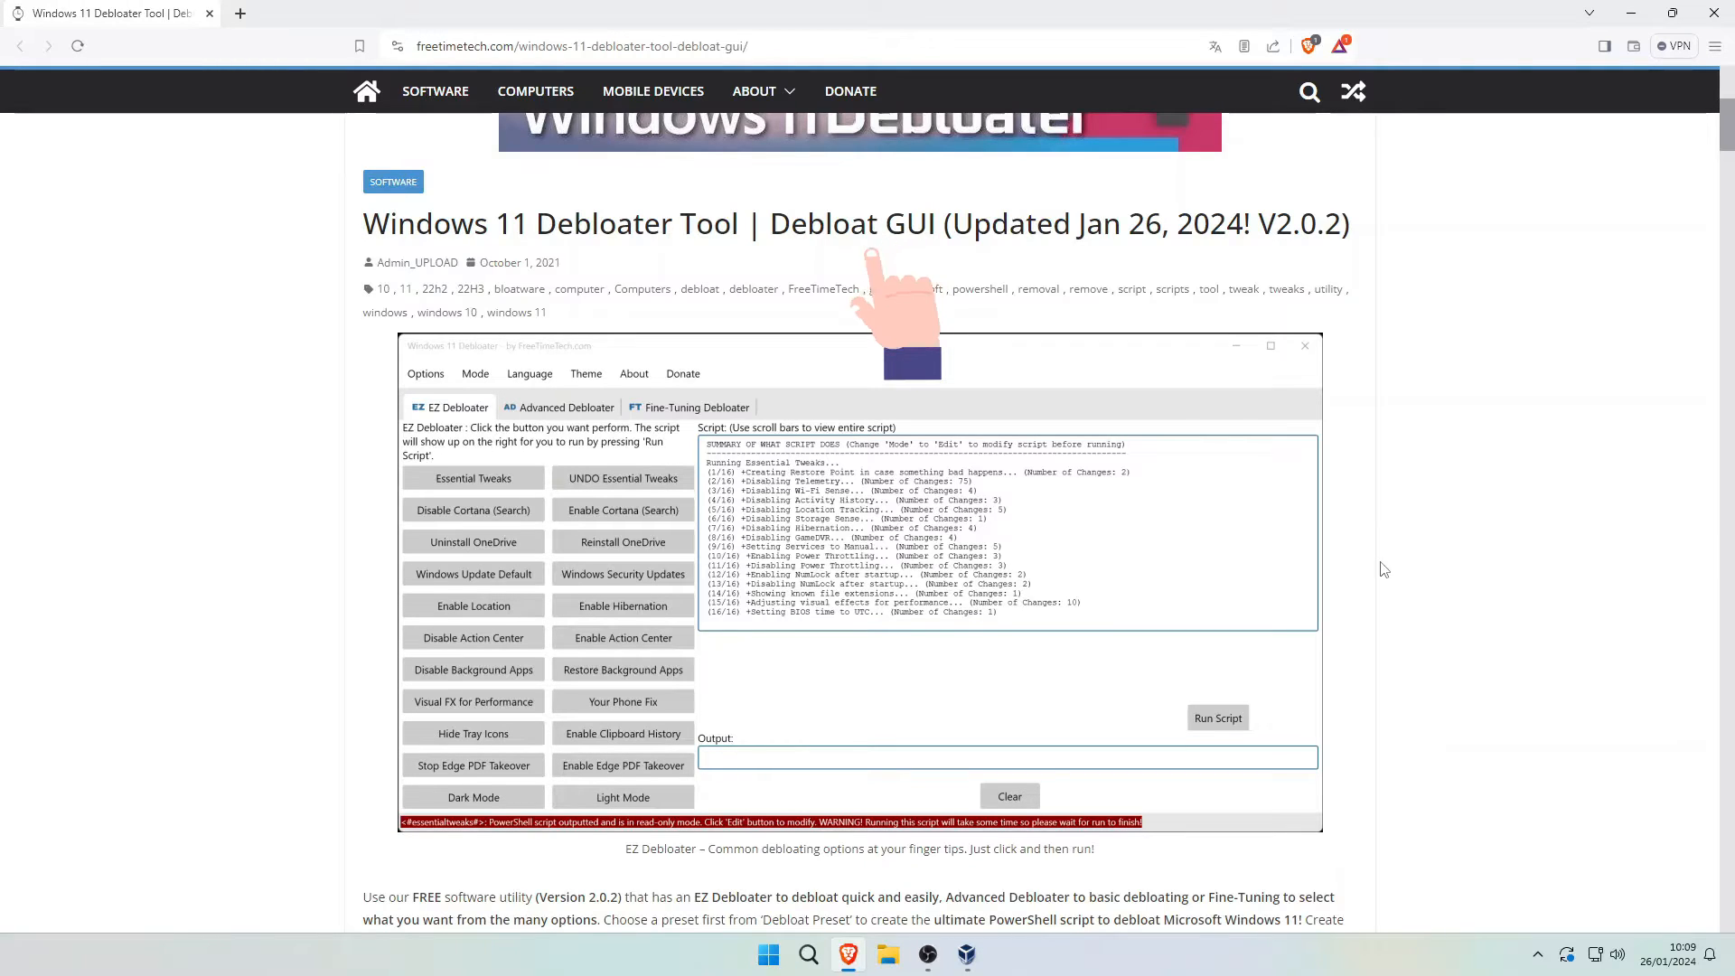
Step: Download Windows11DebloaterV202.zip from the page's main download link into the Téléchargements folder and close the browser
scroll(1382, 587, "down", 8)
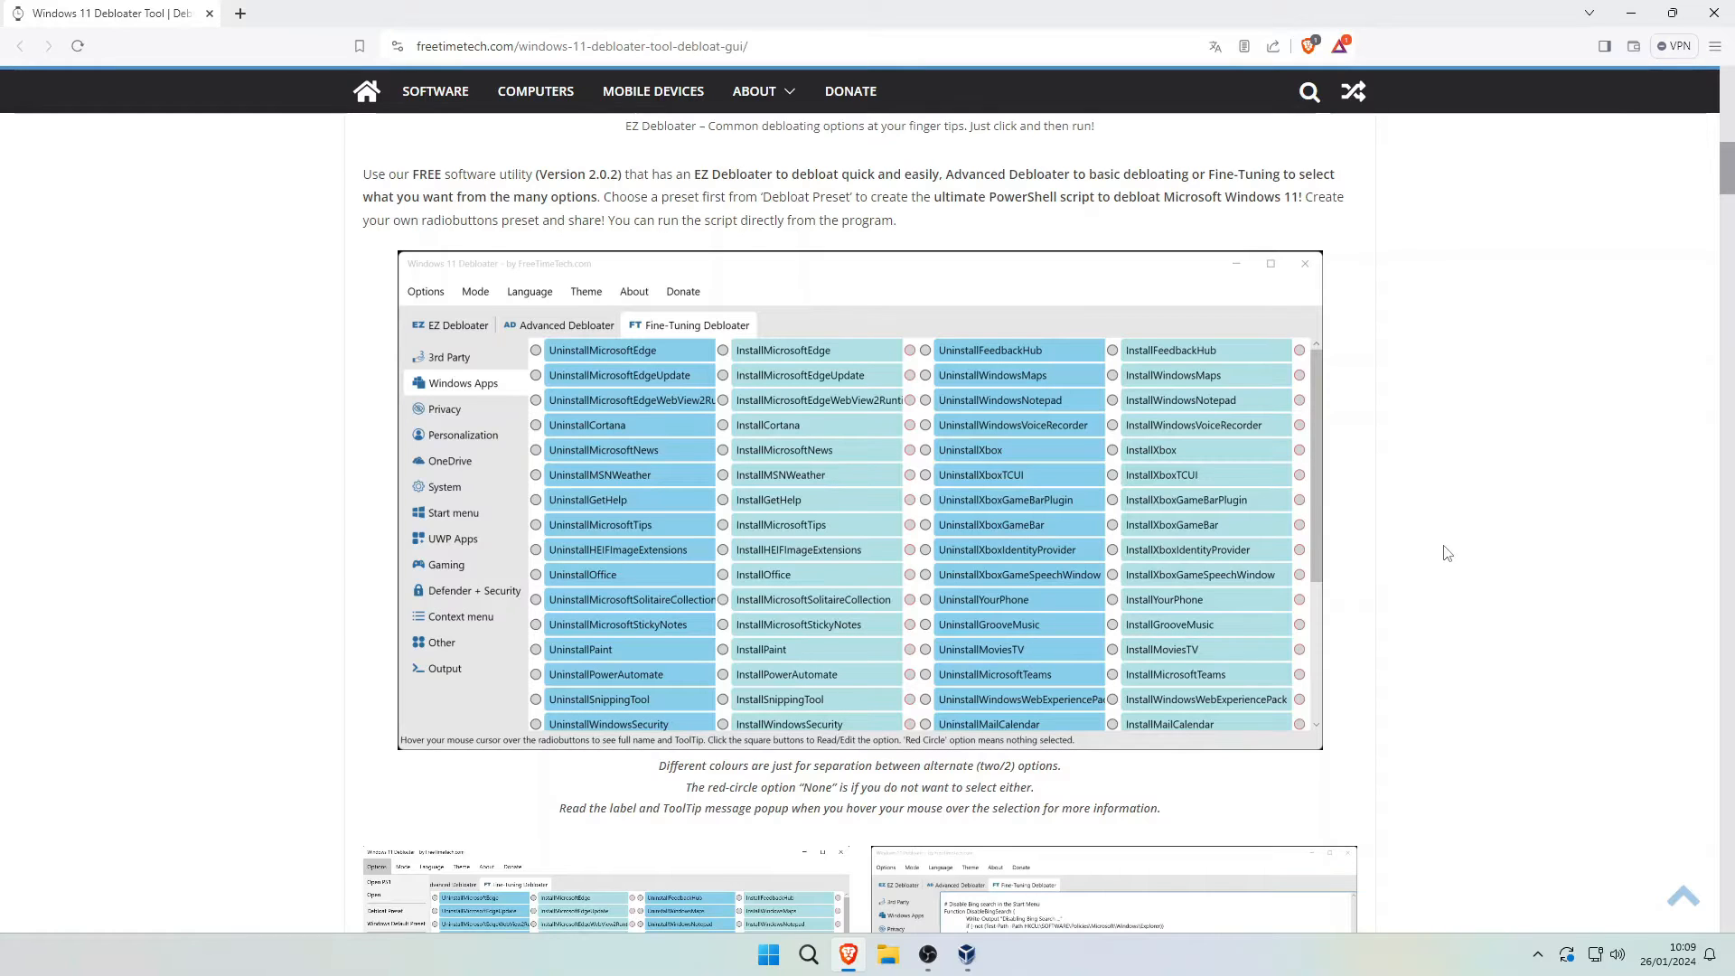
scroll(1447, 553, "down", 9)
scroll(1444, 553, "down", 7)
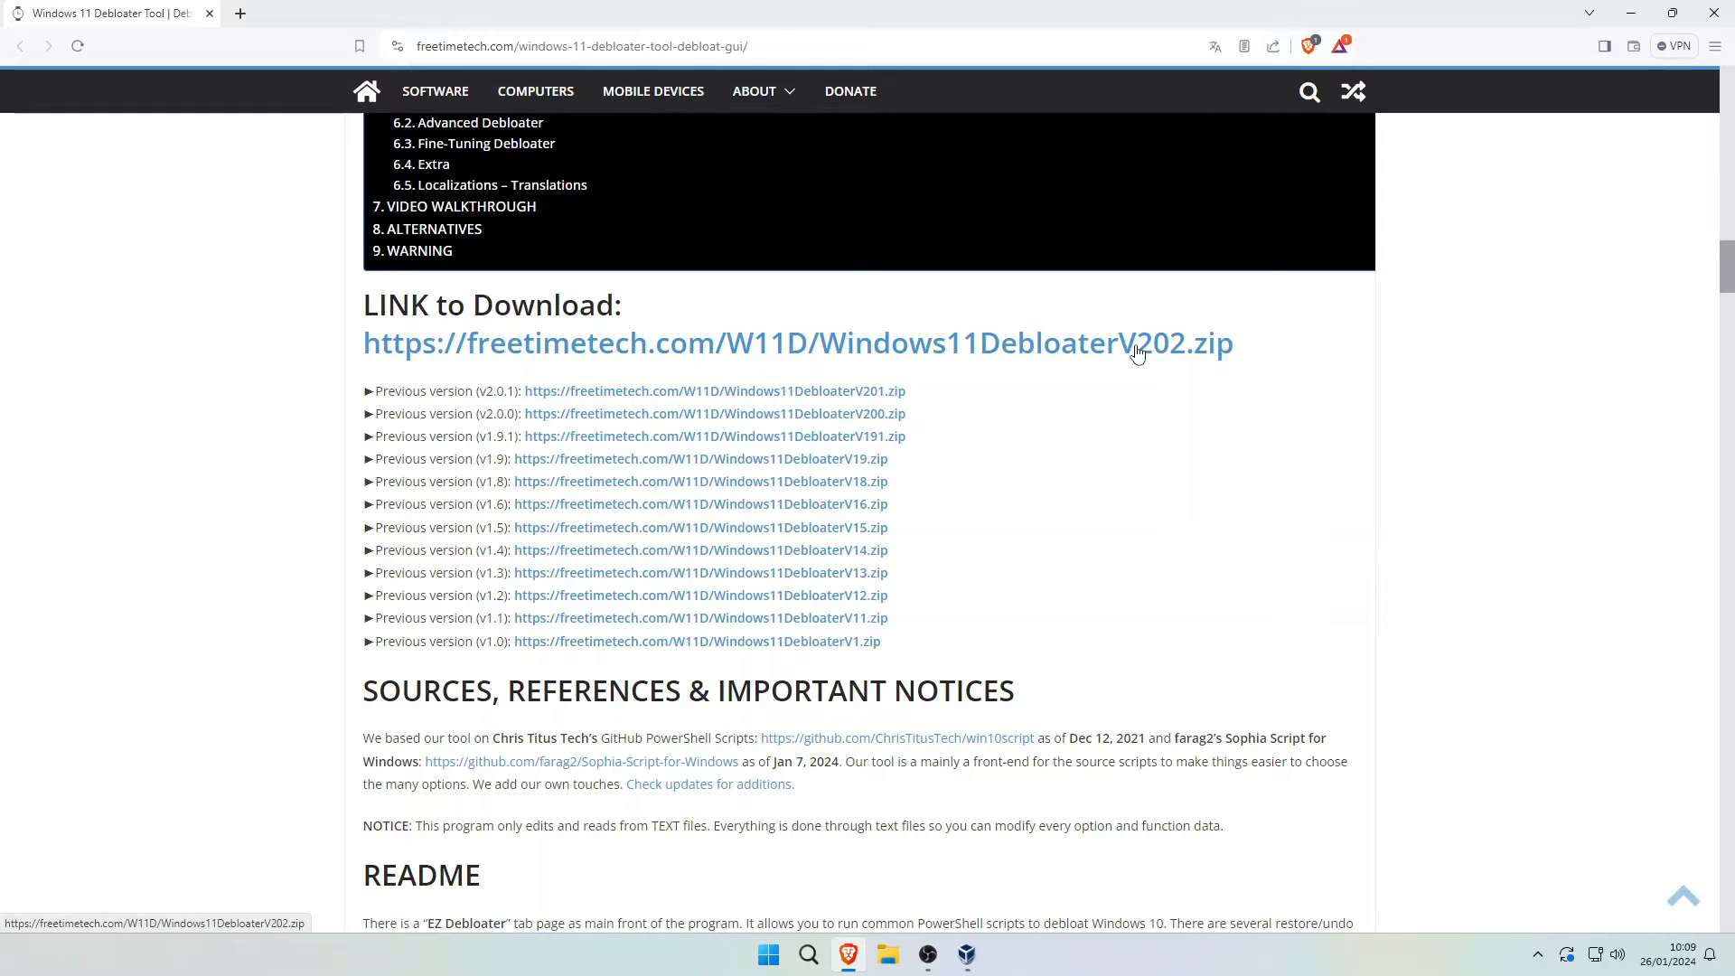
left_click(1137, 351)
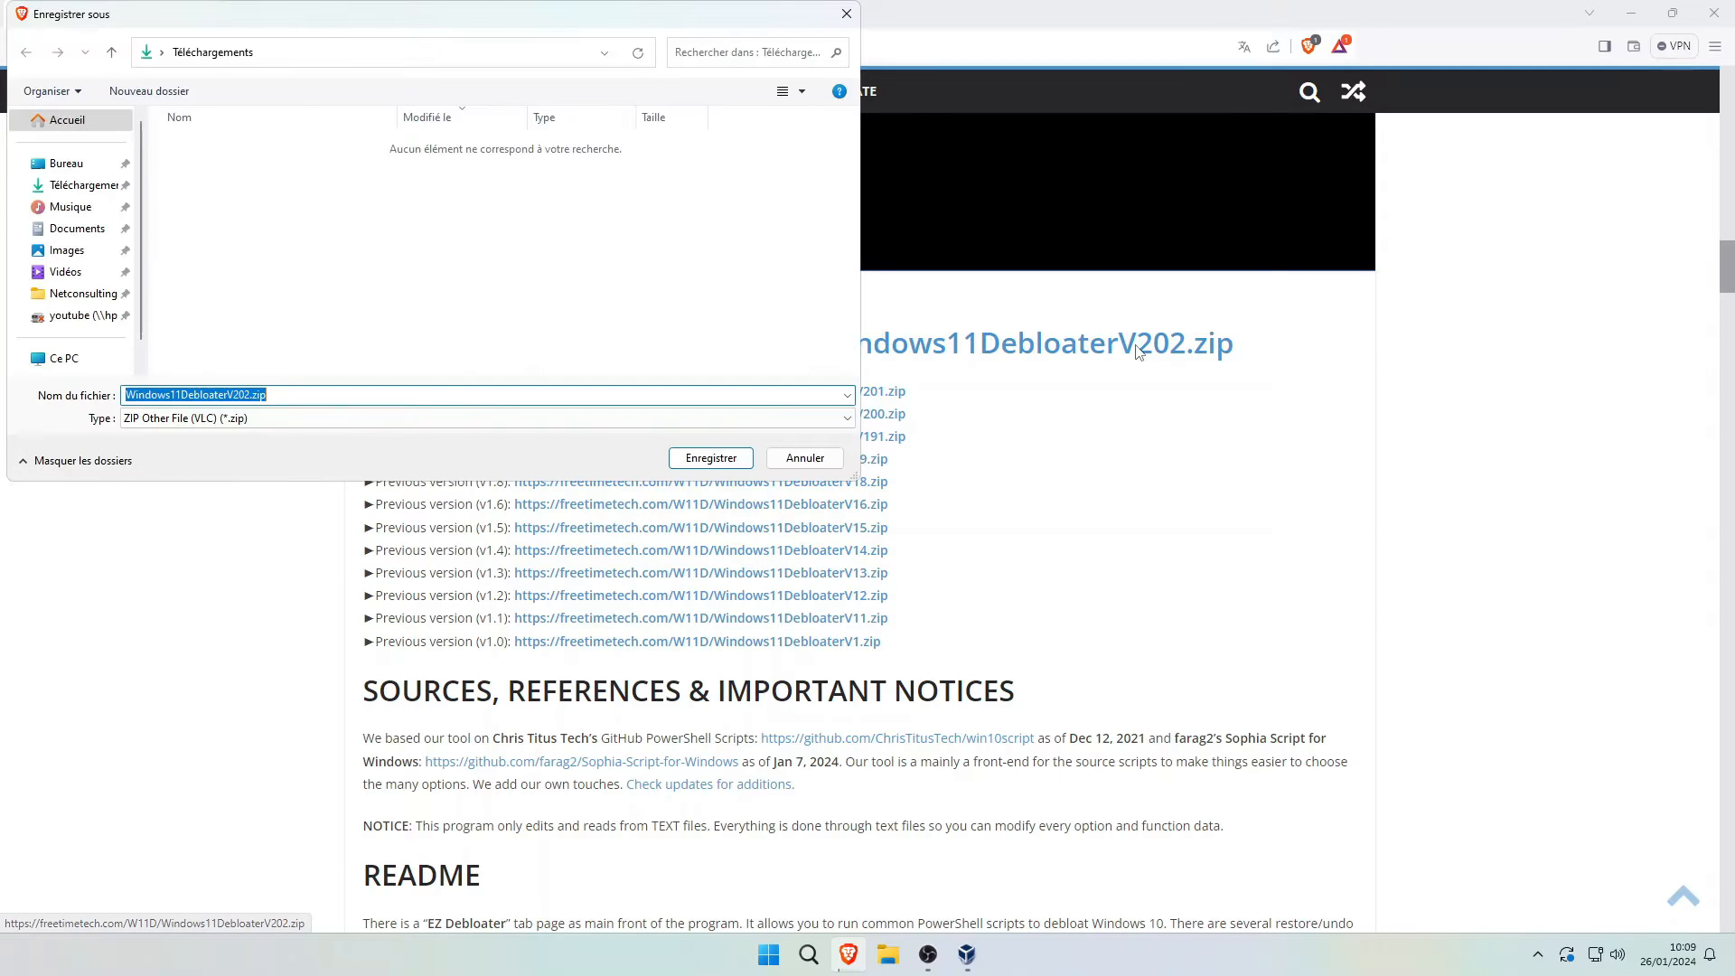
left_click(736, 466)
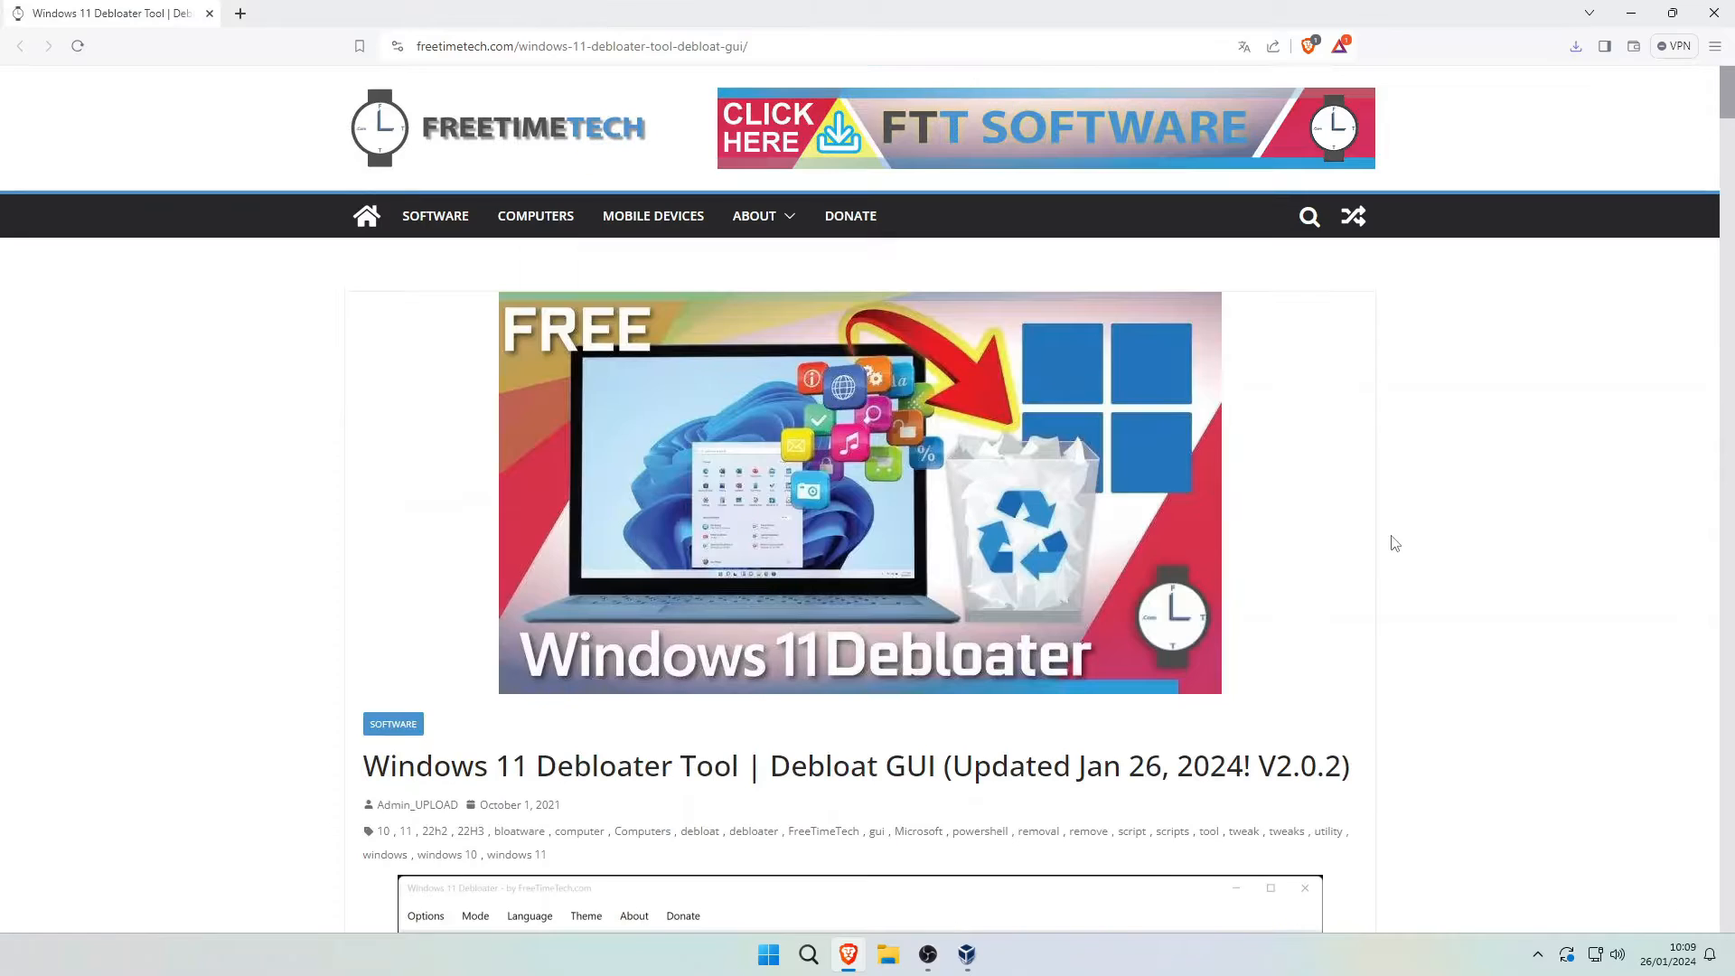
left_click(1715, 12)
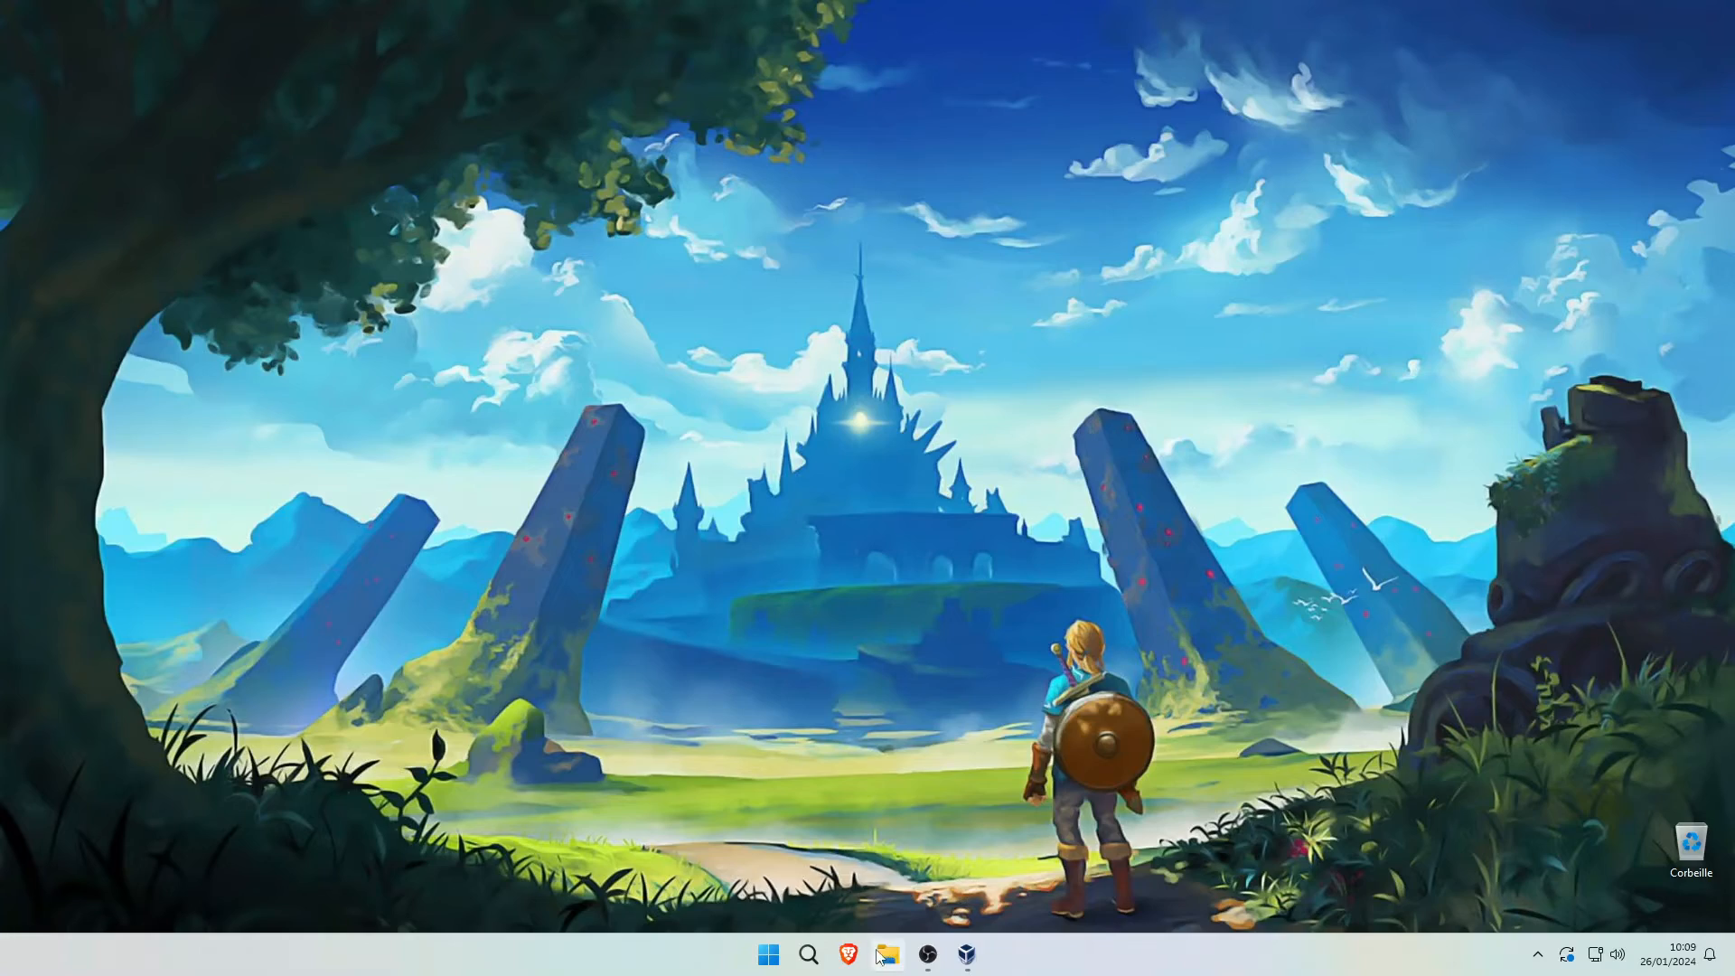
Step: Extract Windows11DebloaterV202.zip in the Téléchargements folder with 7-Zip into a subfolder named Windows11DebloaterV202
left_click(890, 951)
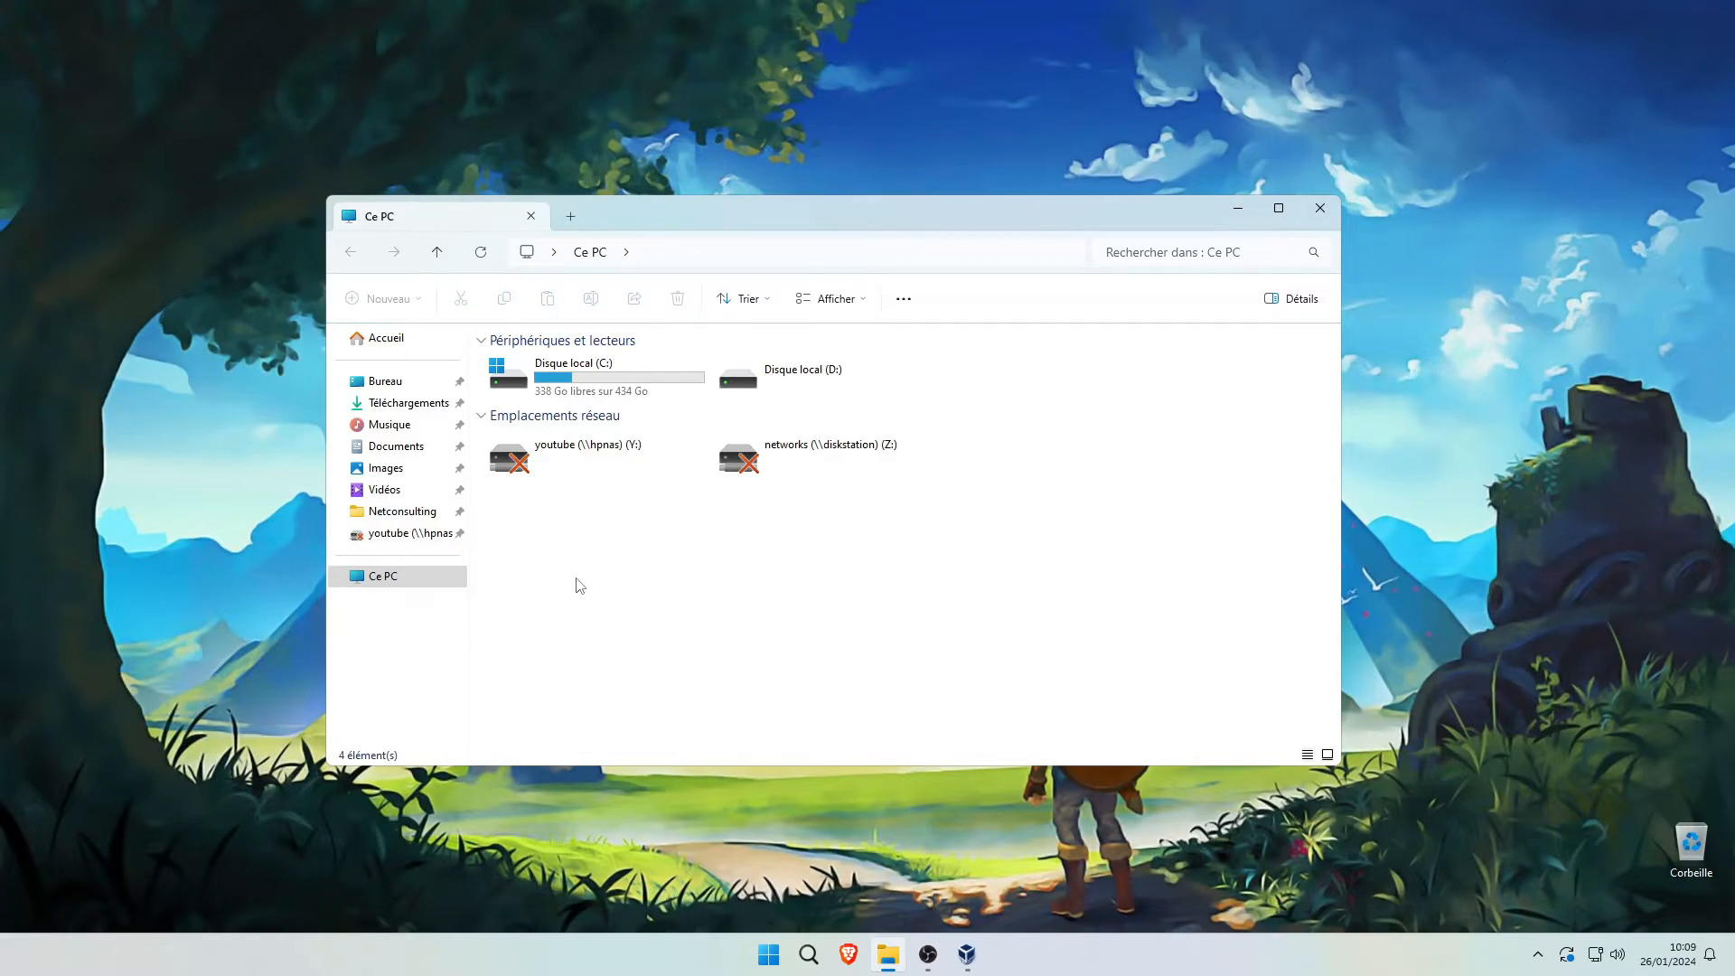
left_click(433, 403)
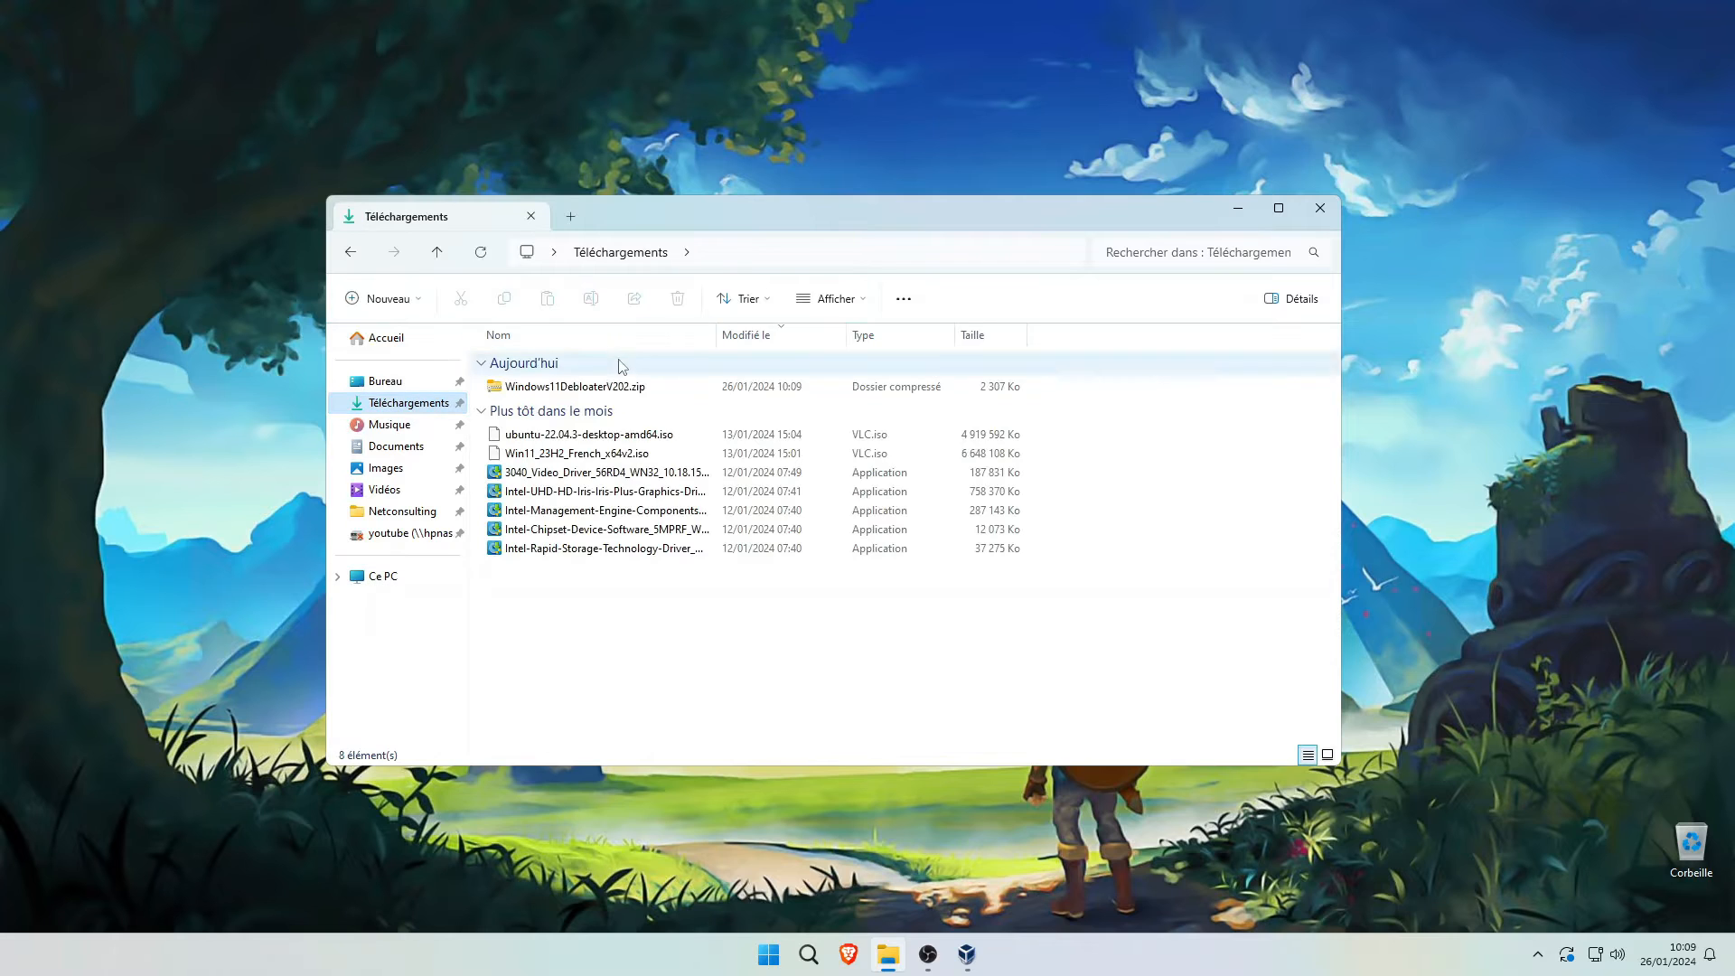
left_click(618, 389)
right_click(618, 392)
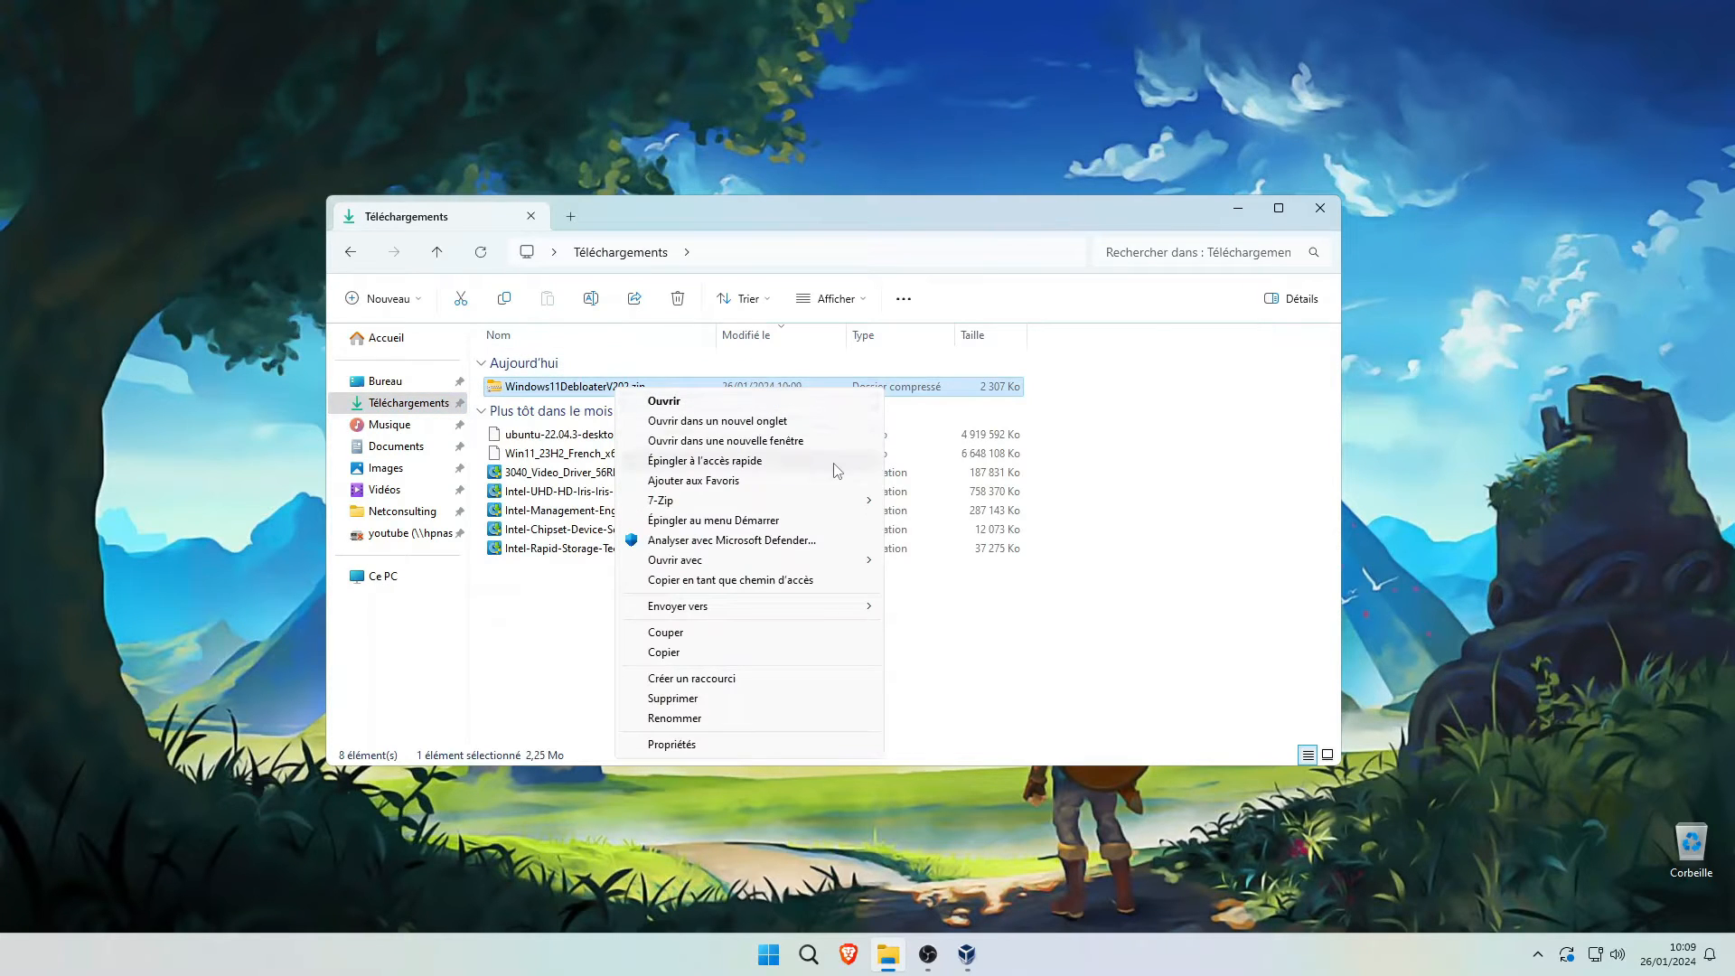
mouse_move(817, 500)
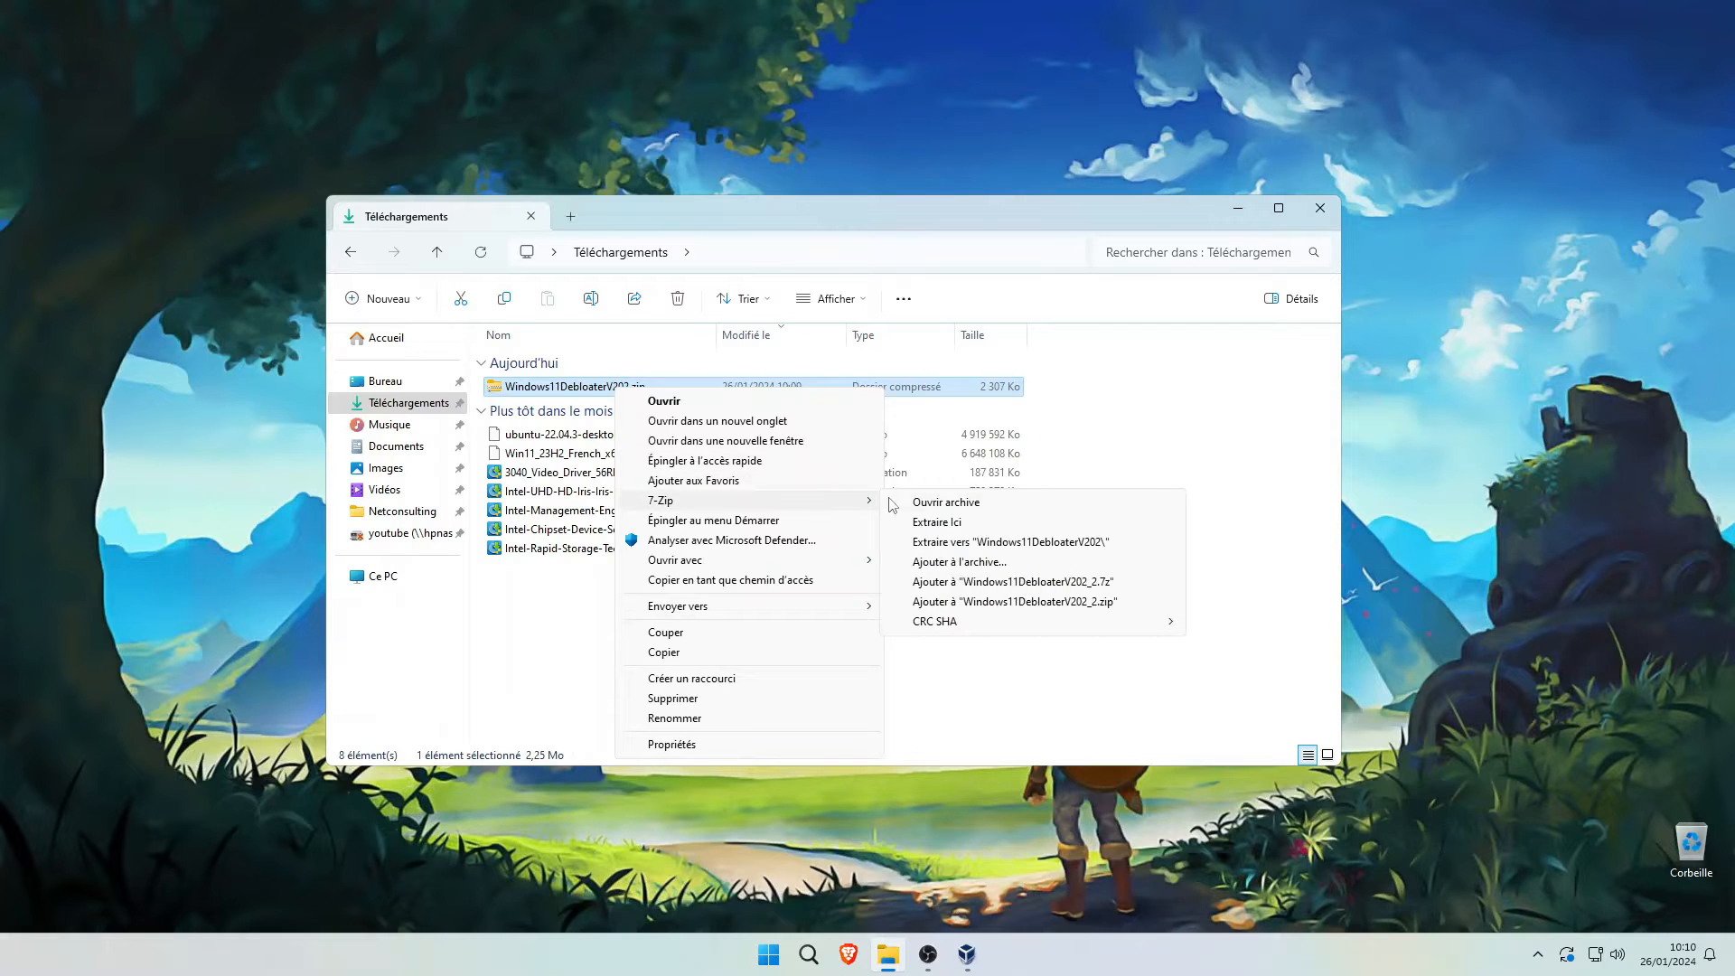
left_click(1030, 548)
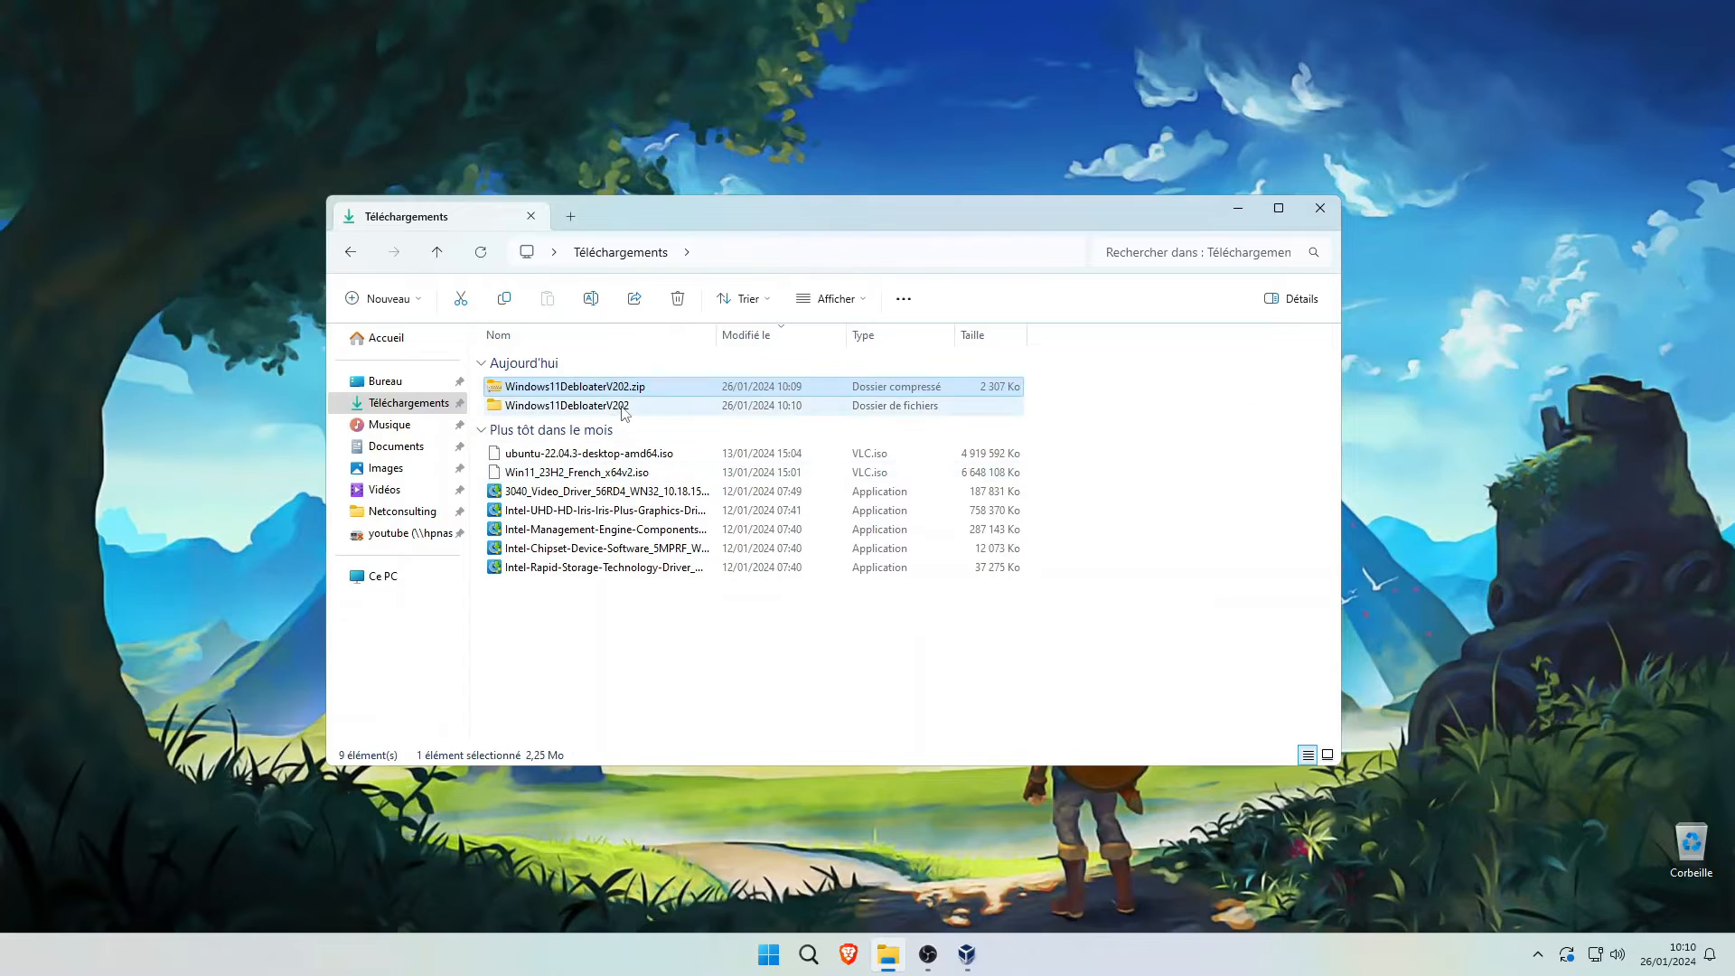
Step: Launch Windows11Debloater.exe from the extracted Windows11DebloaterV202 folder and allow it to run
left_click(622, 410)
double_click(622, 407)
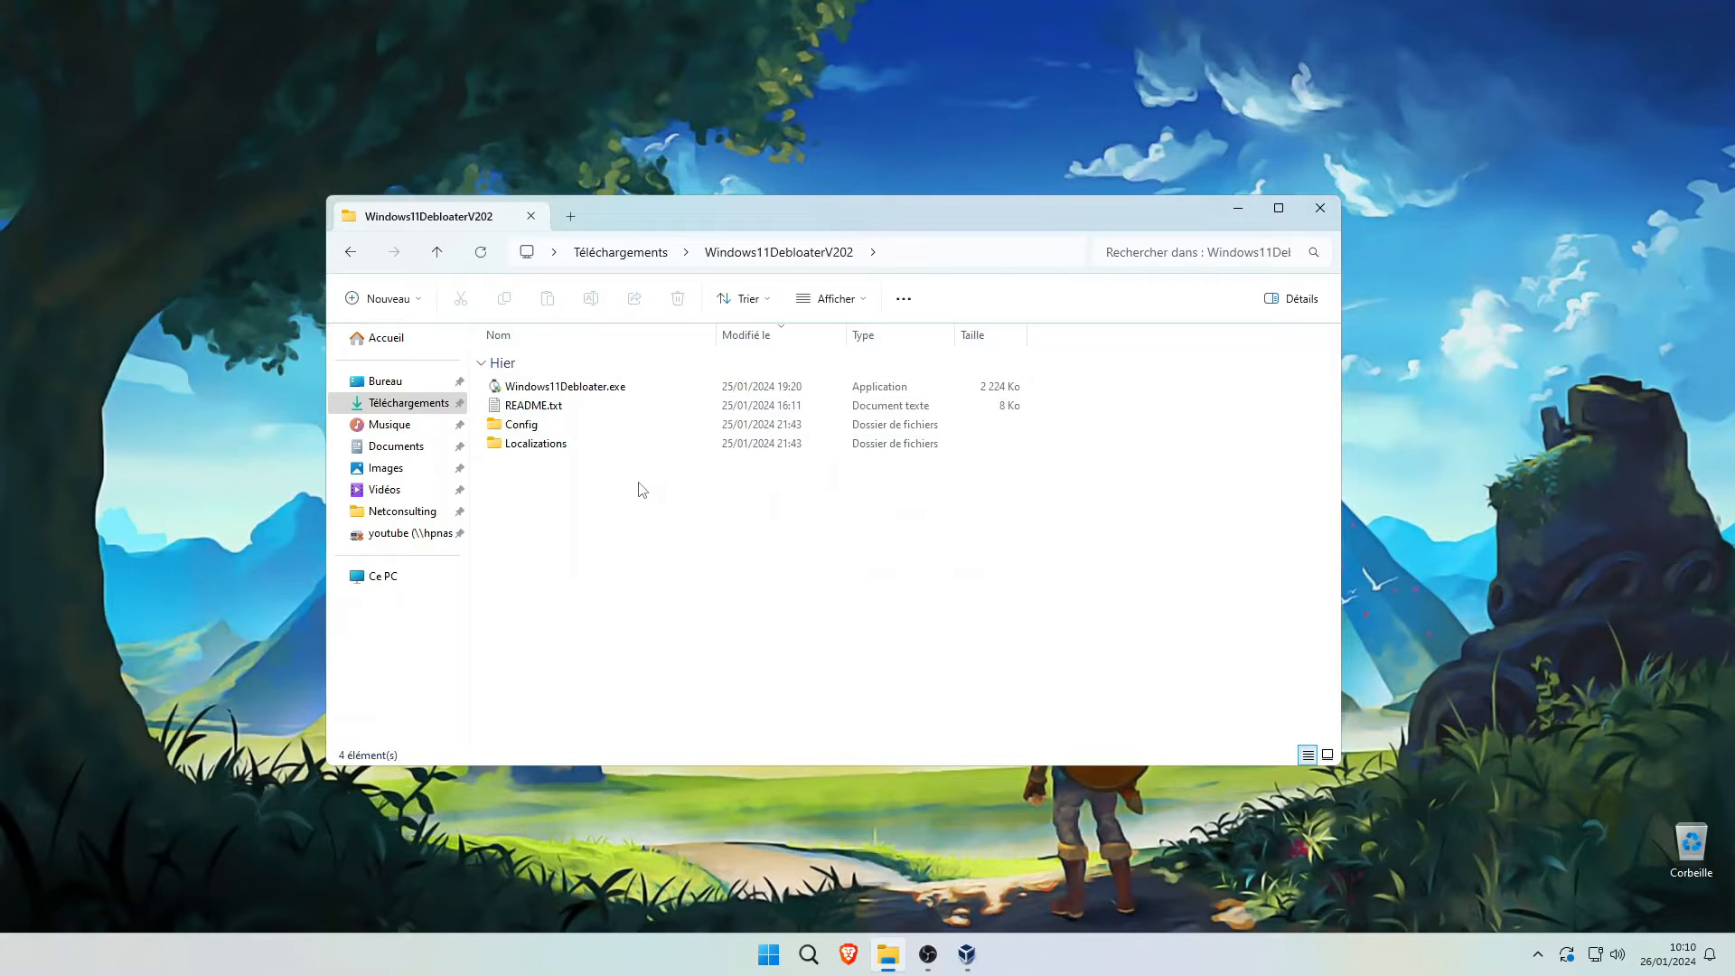
double_click(601, 389)
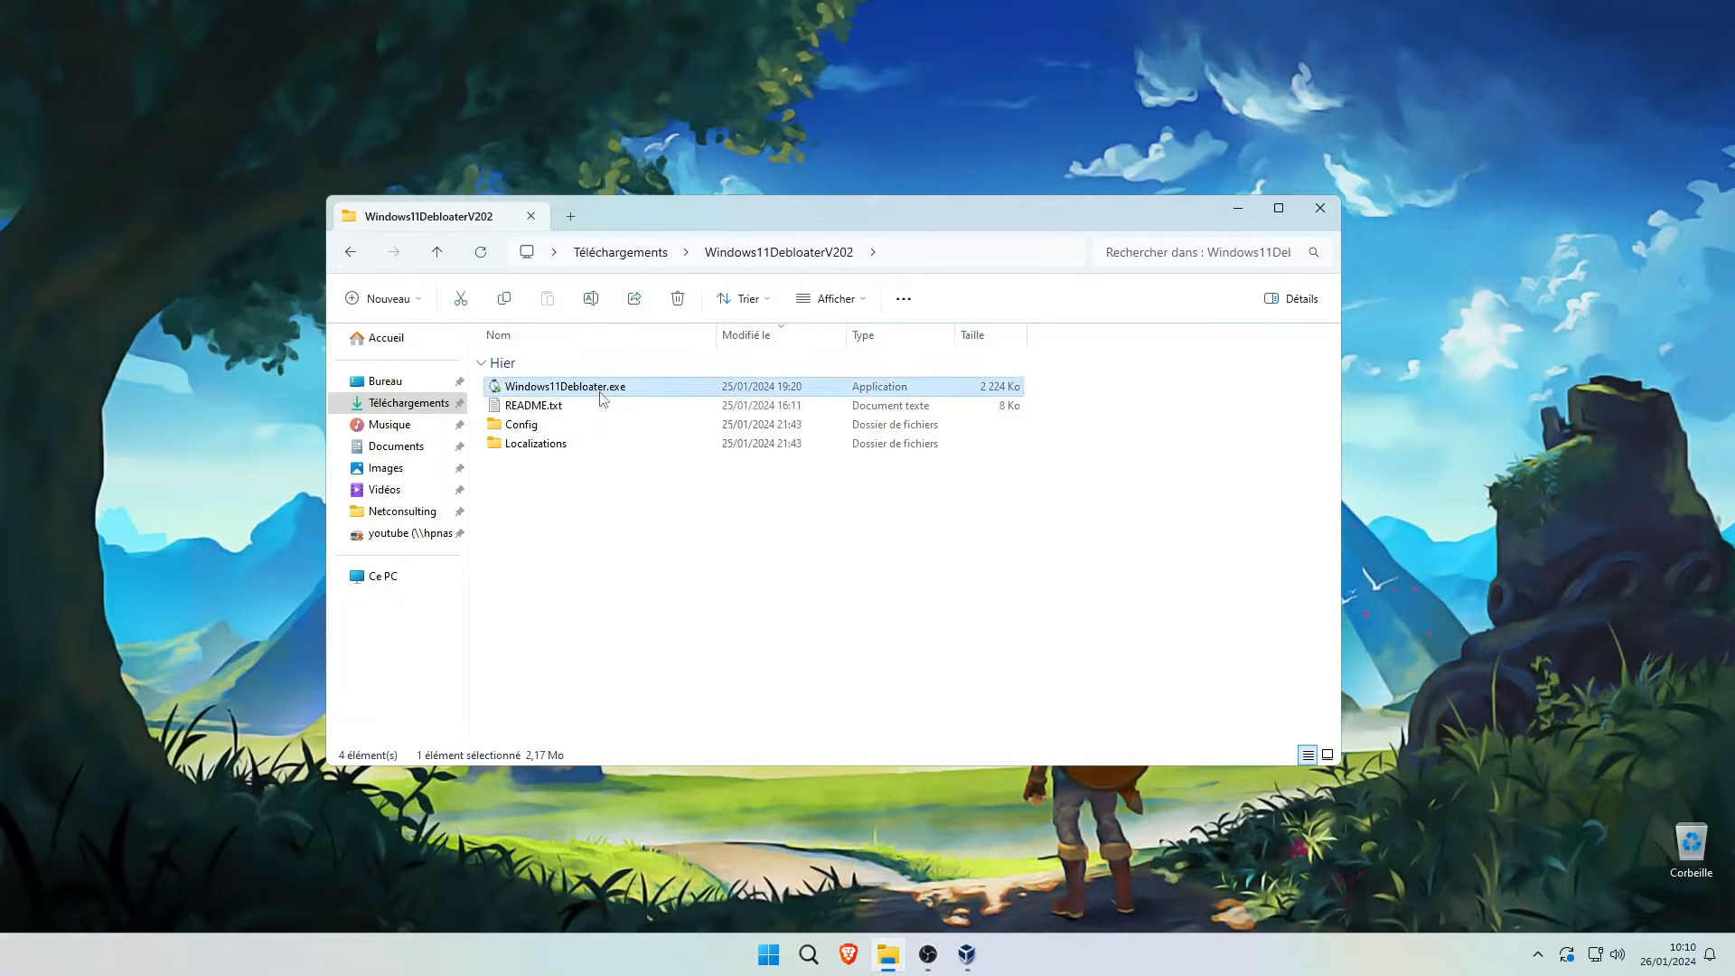
left_click(743, 690)
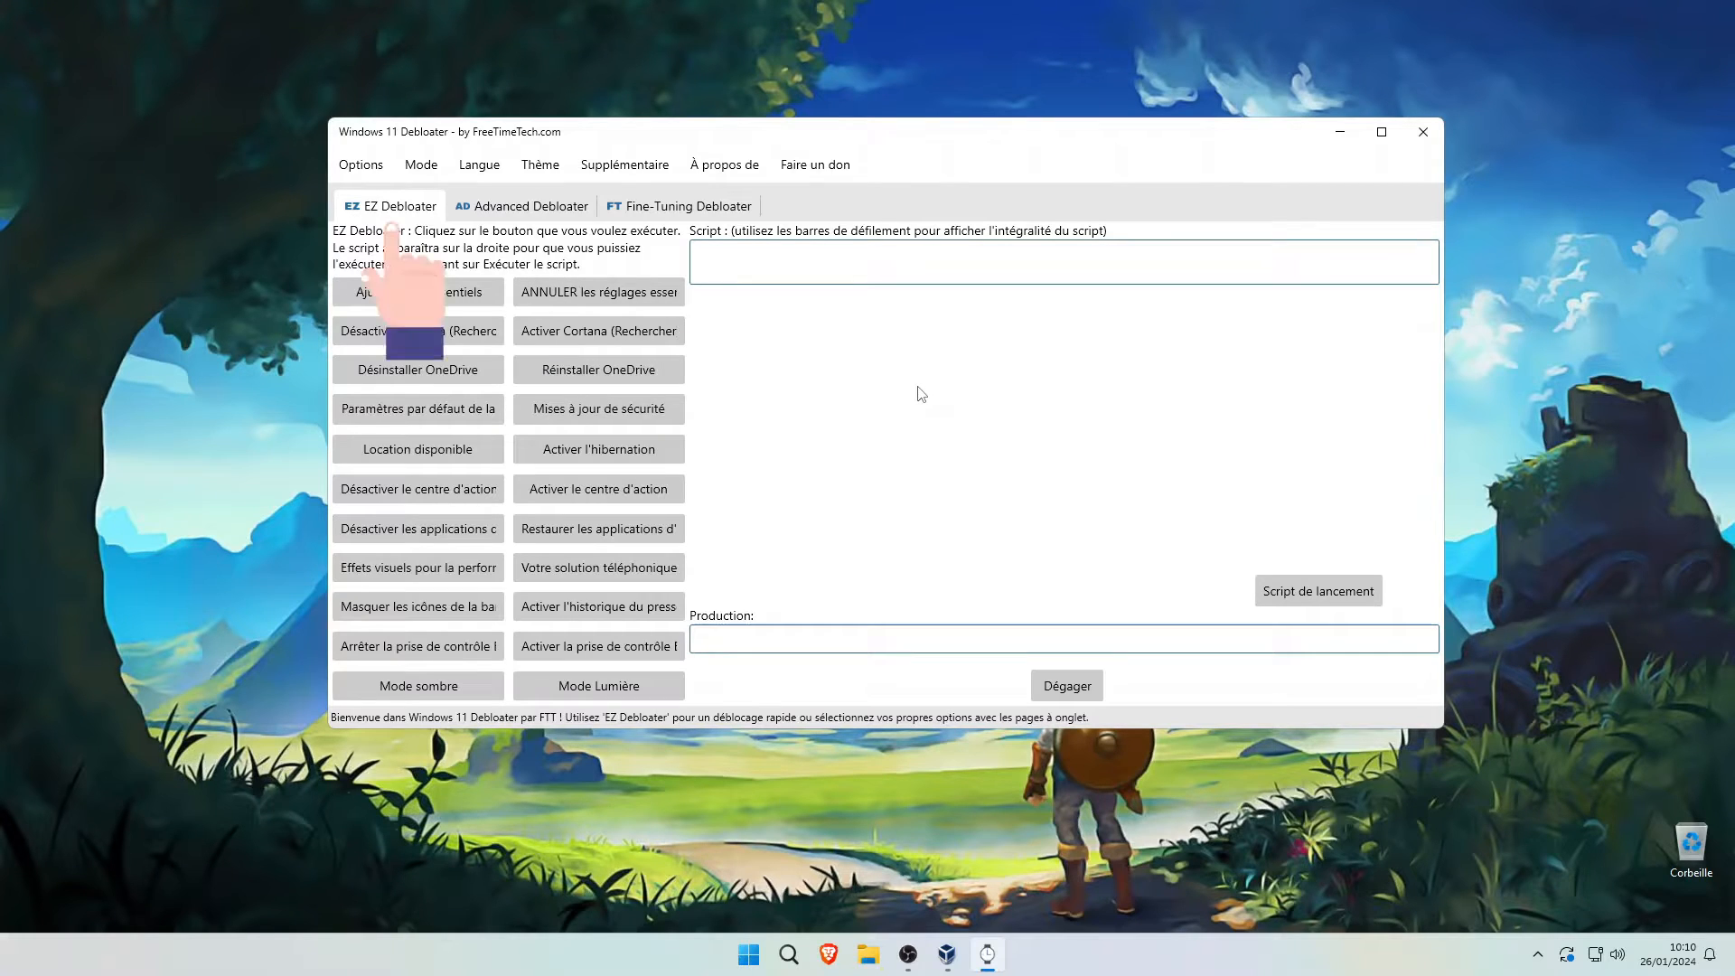
Step: Examine the Advanced Debloater options and the Fine-Tuning Debloater categories, from Windows applications and privacy to context menu and search
left_click(540, 209)
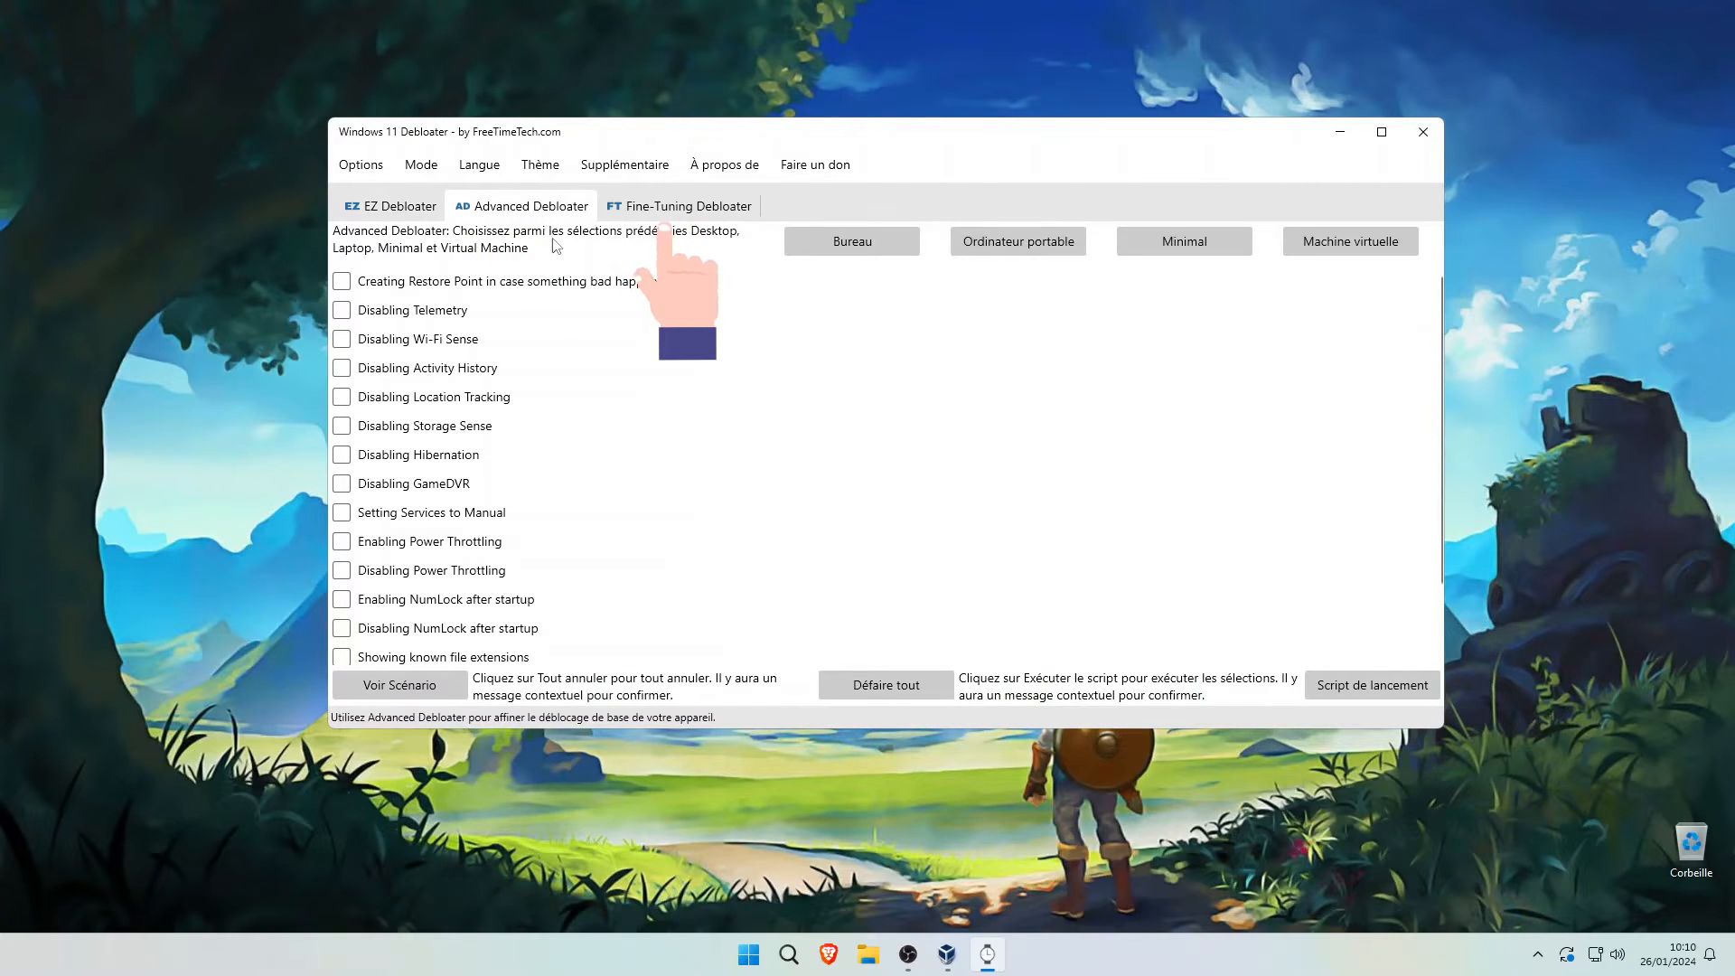
left_click(651, 204)
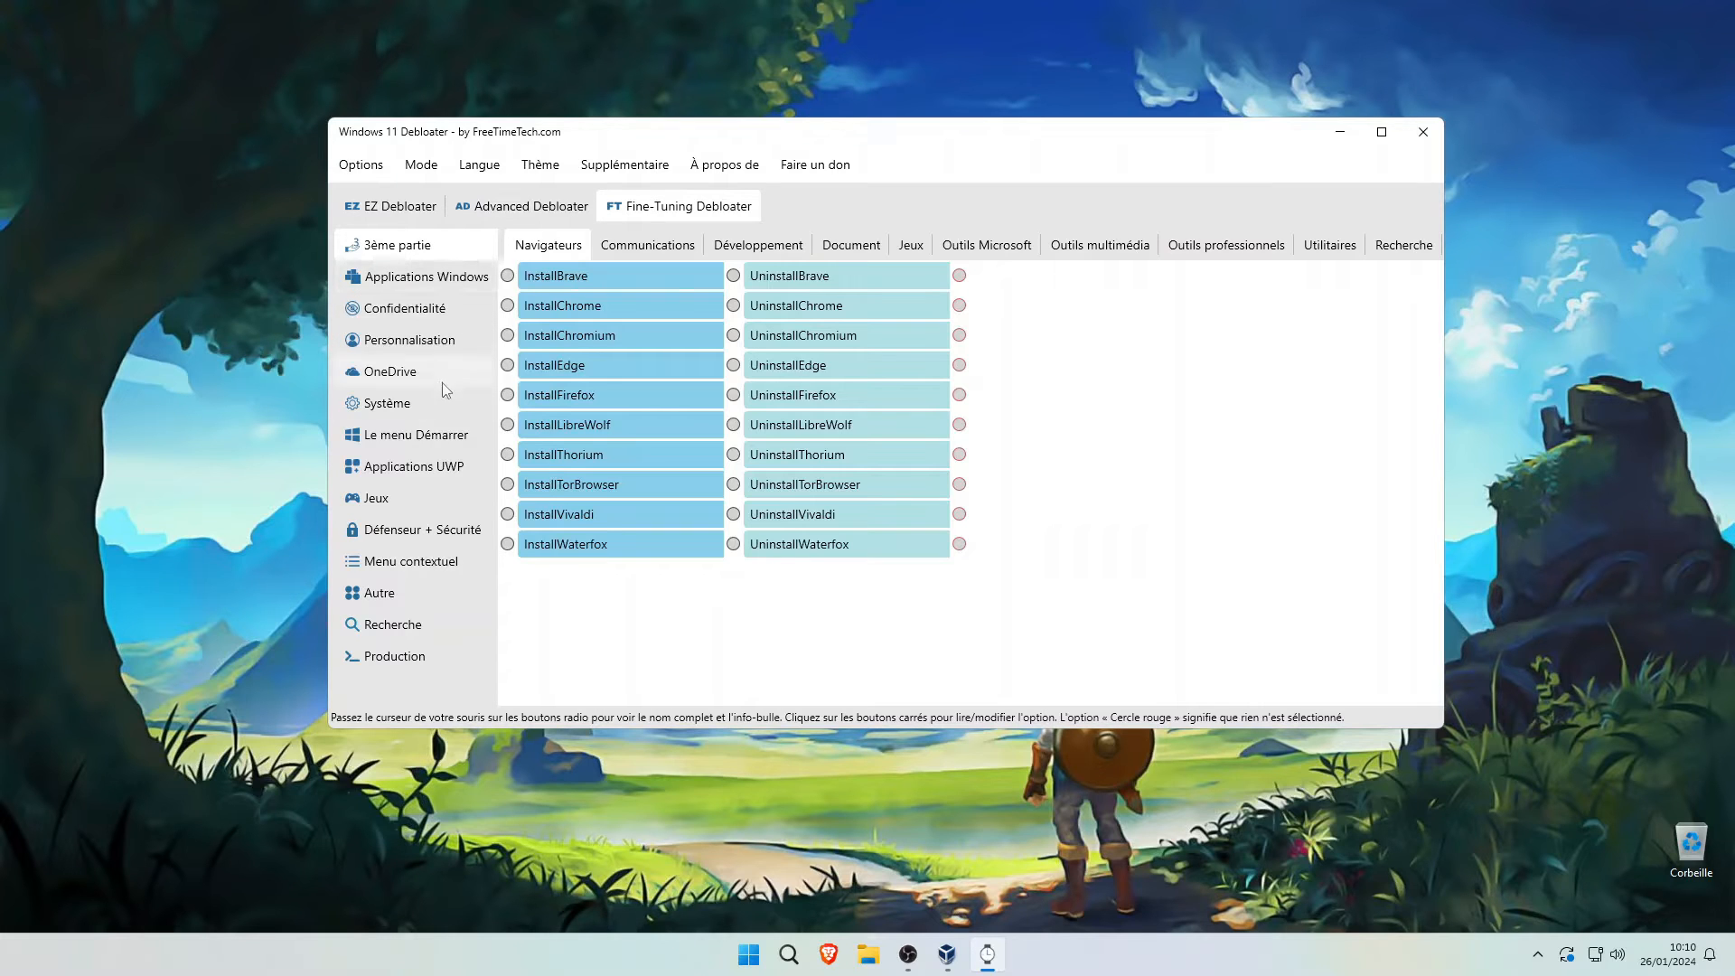
left_click(451, 280)
left_click(437, 312)
left_click(431, 347)
left_click(422, 403)
left_click(423, 435)
left_click(424, 498)
left_click(451, 558)
left_click(425, 623)
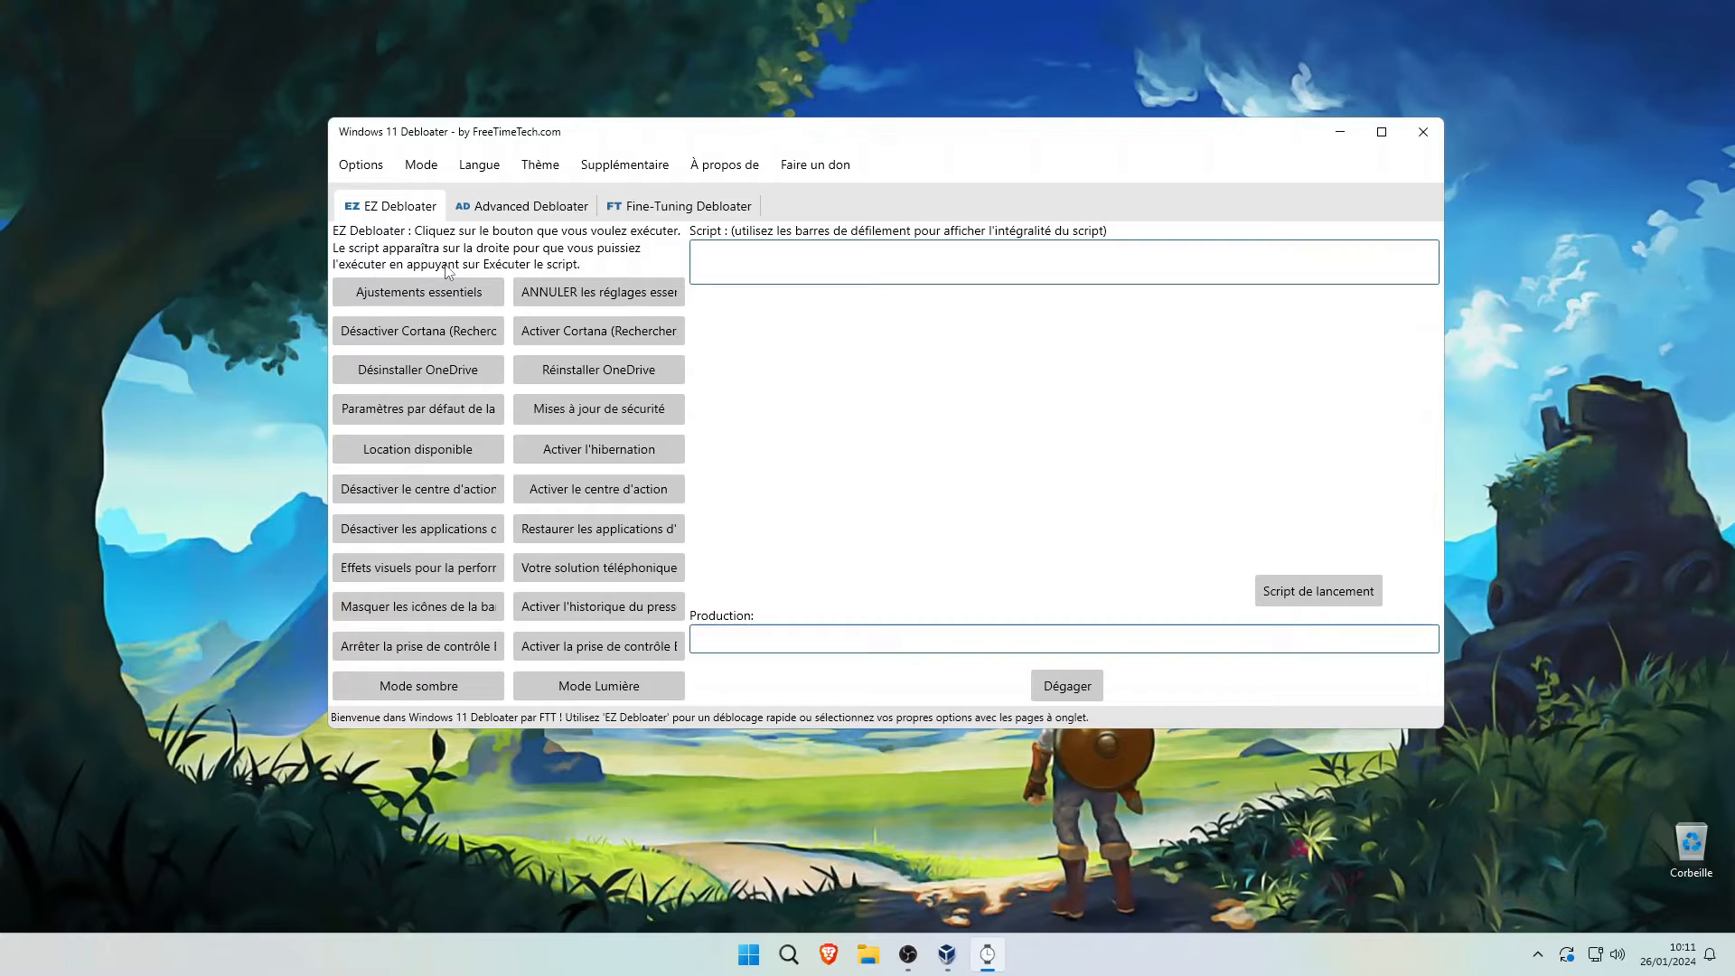
Step: Run the EZ Debloater scripts that disable Cortana and uninstall OneDrive
left_click(462, 340)
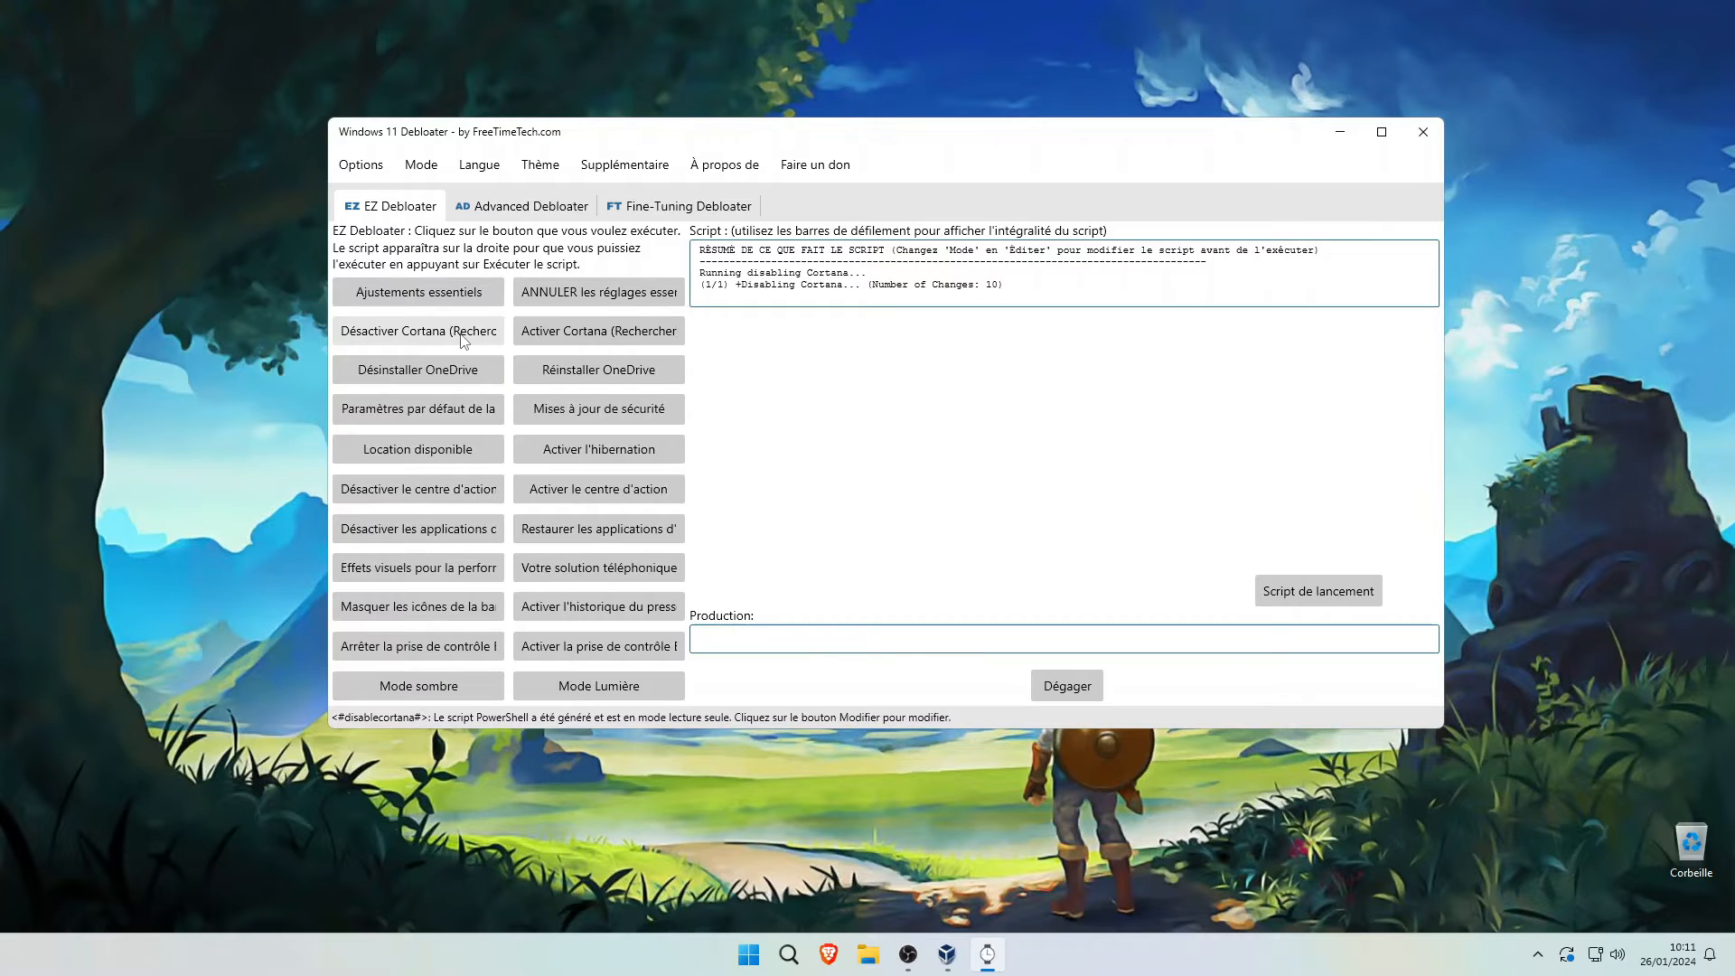
left_click(1322, 589)
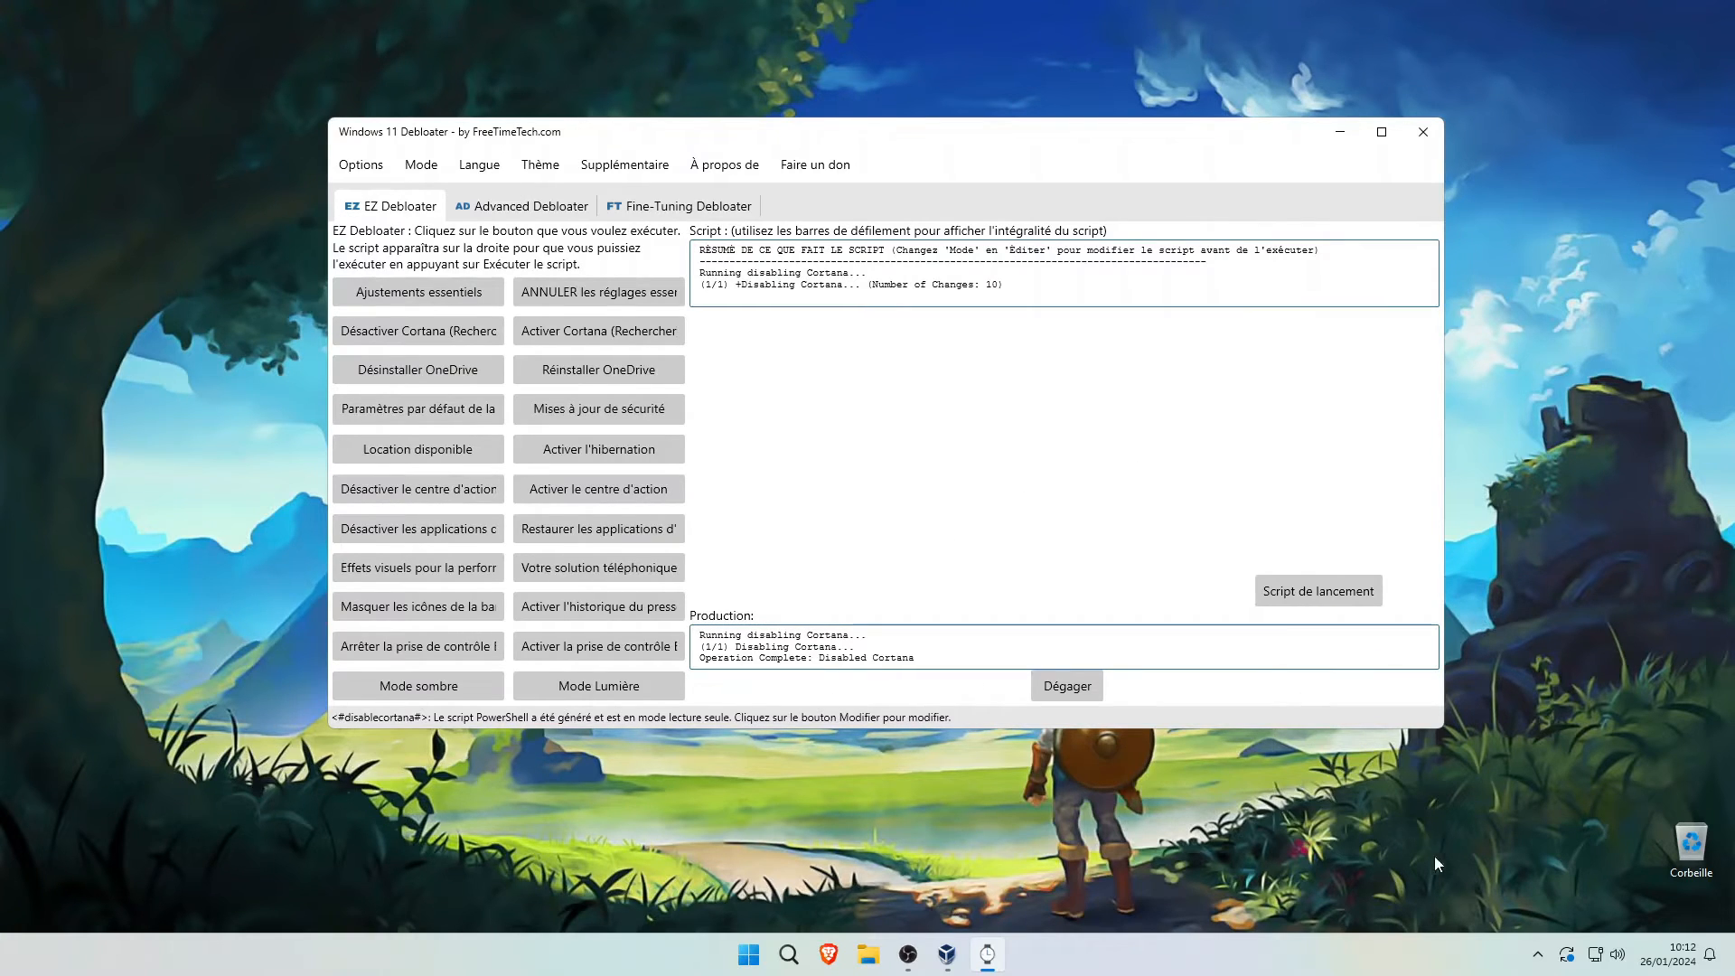
left_click(412, 378)
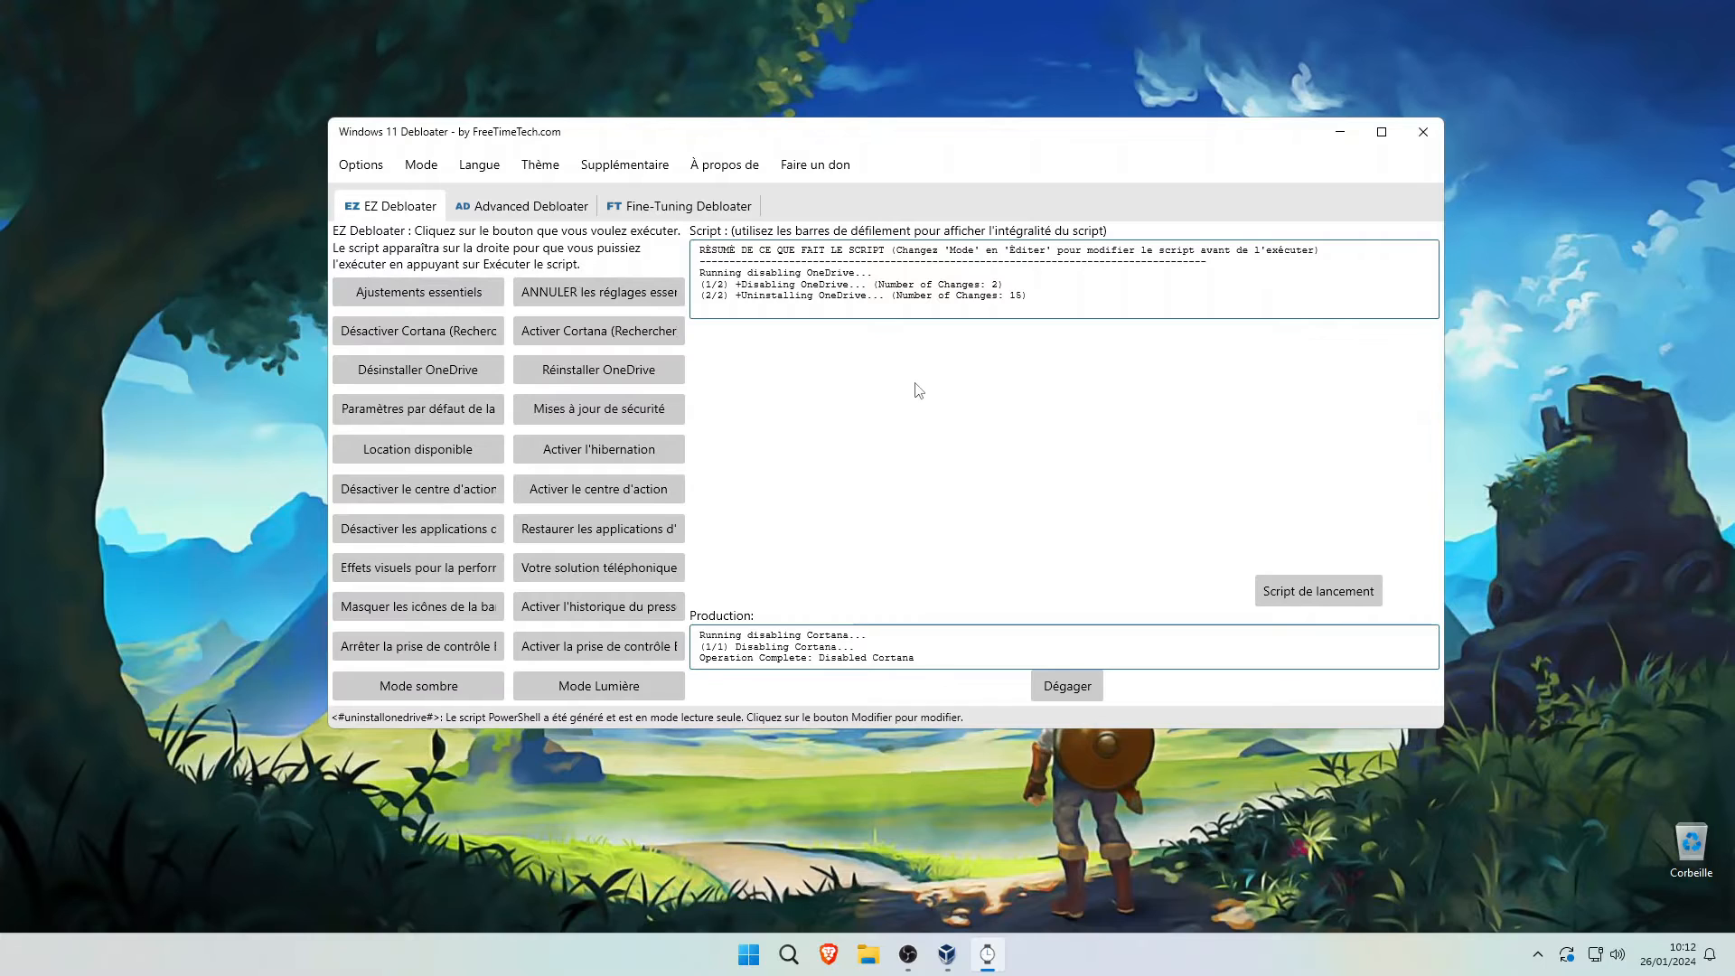
left_click(1296, 591)
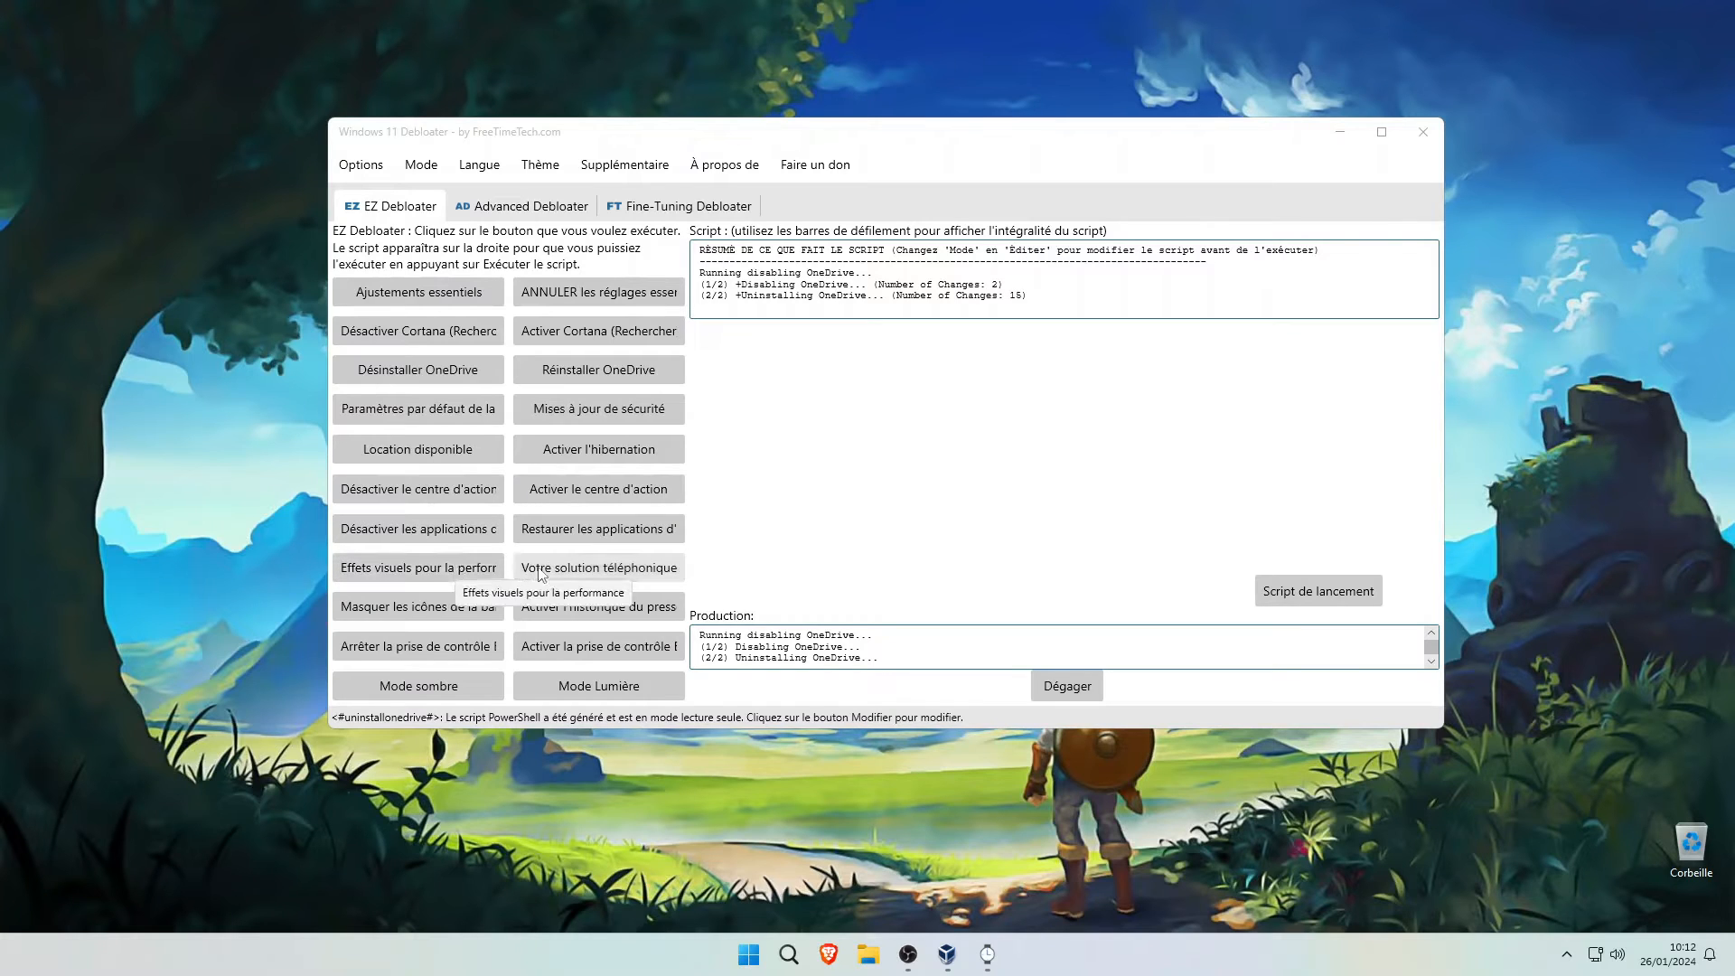
Step: Run the EZ Debloater script that adjusts visual effects for performance
left_click(439, 577)
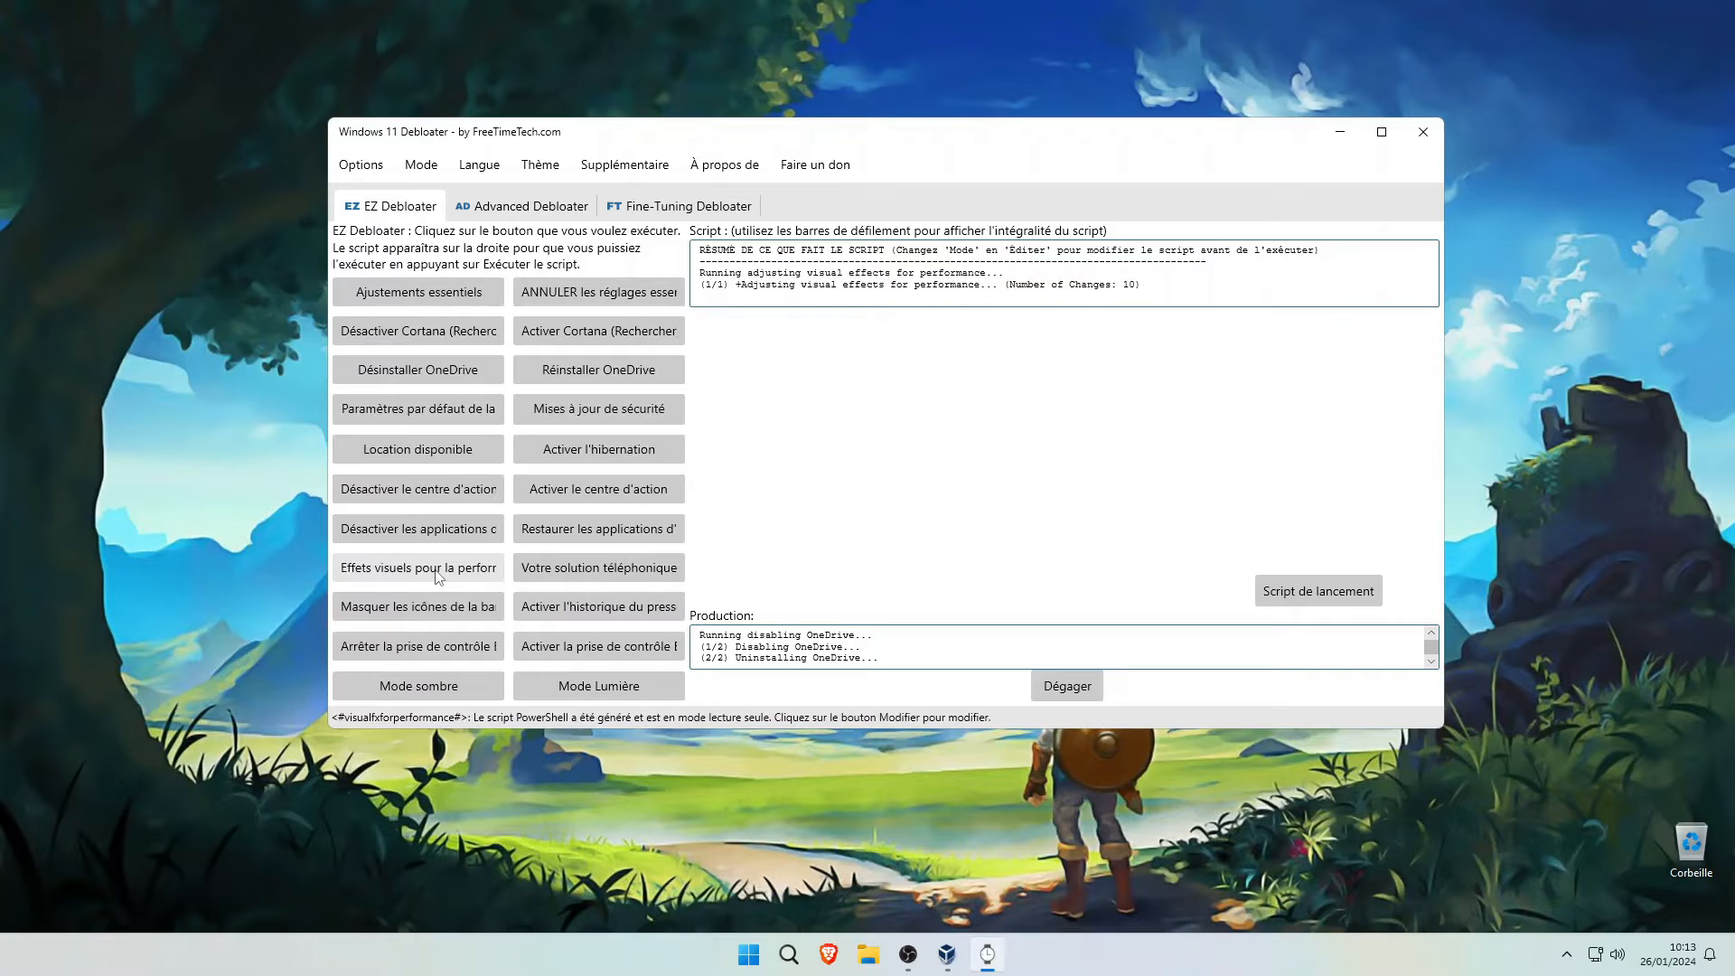
left_click(1318, 590)
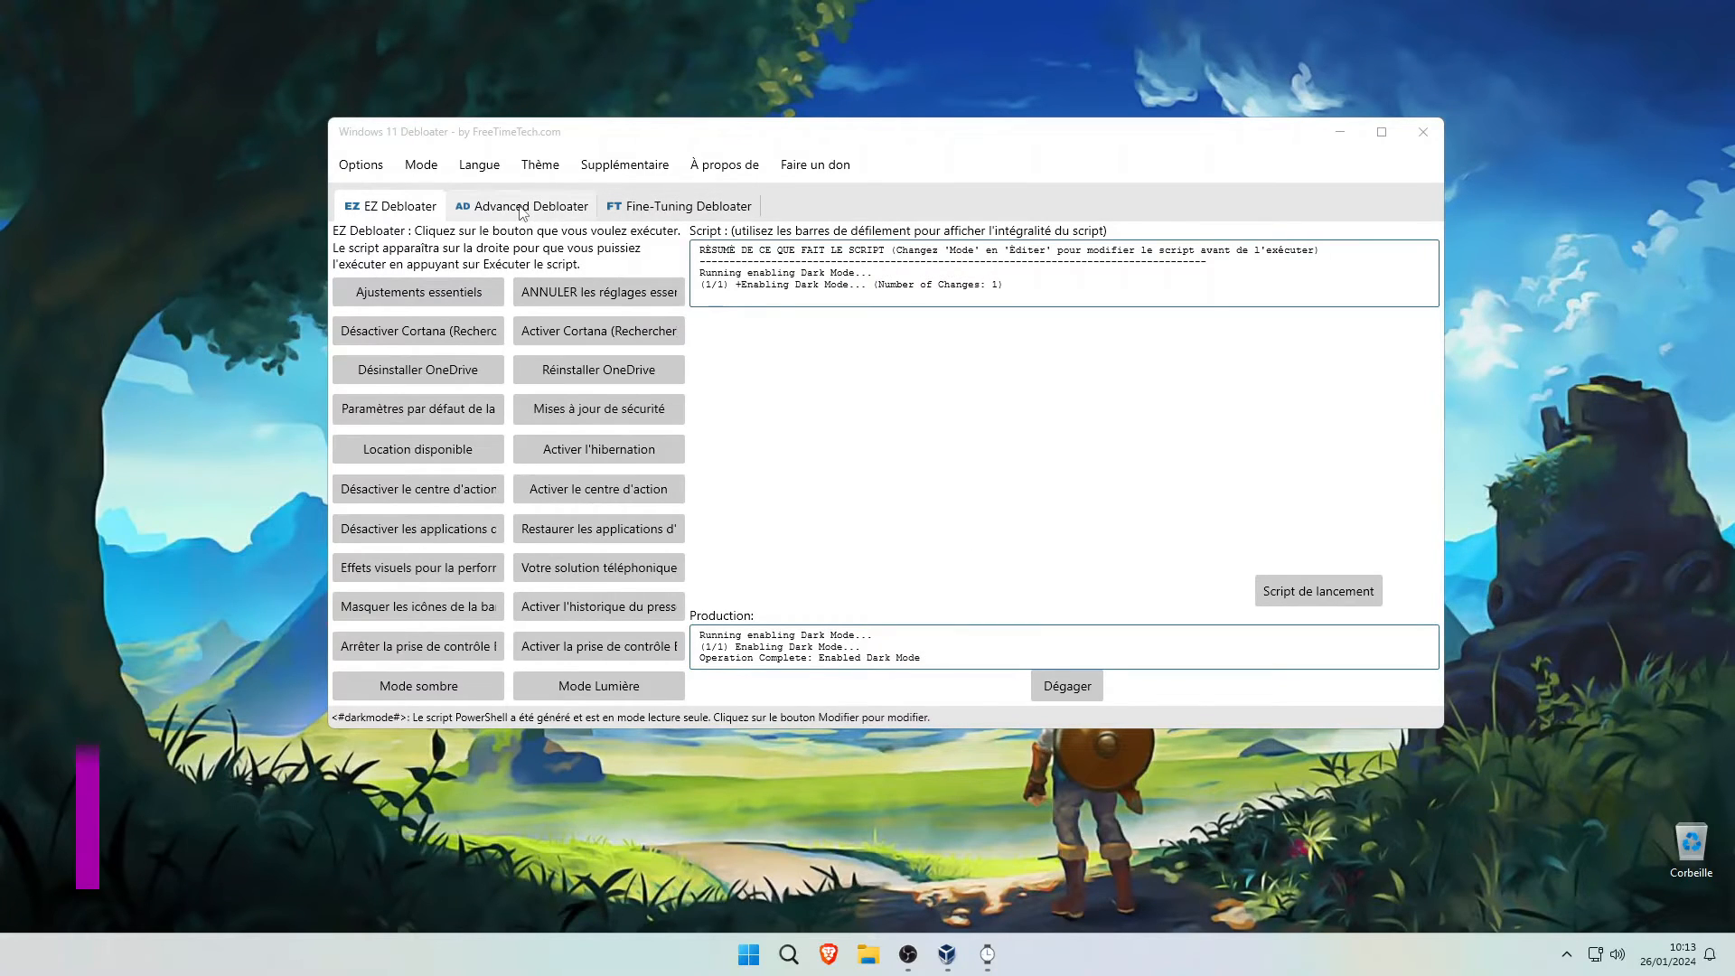
Step: Load the Bureau preset in the Advanced Debloater and read the explanations of its selected options
left_click(522, 208)
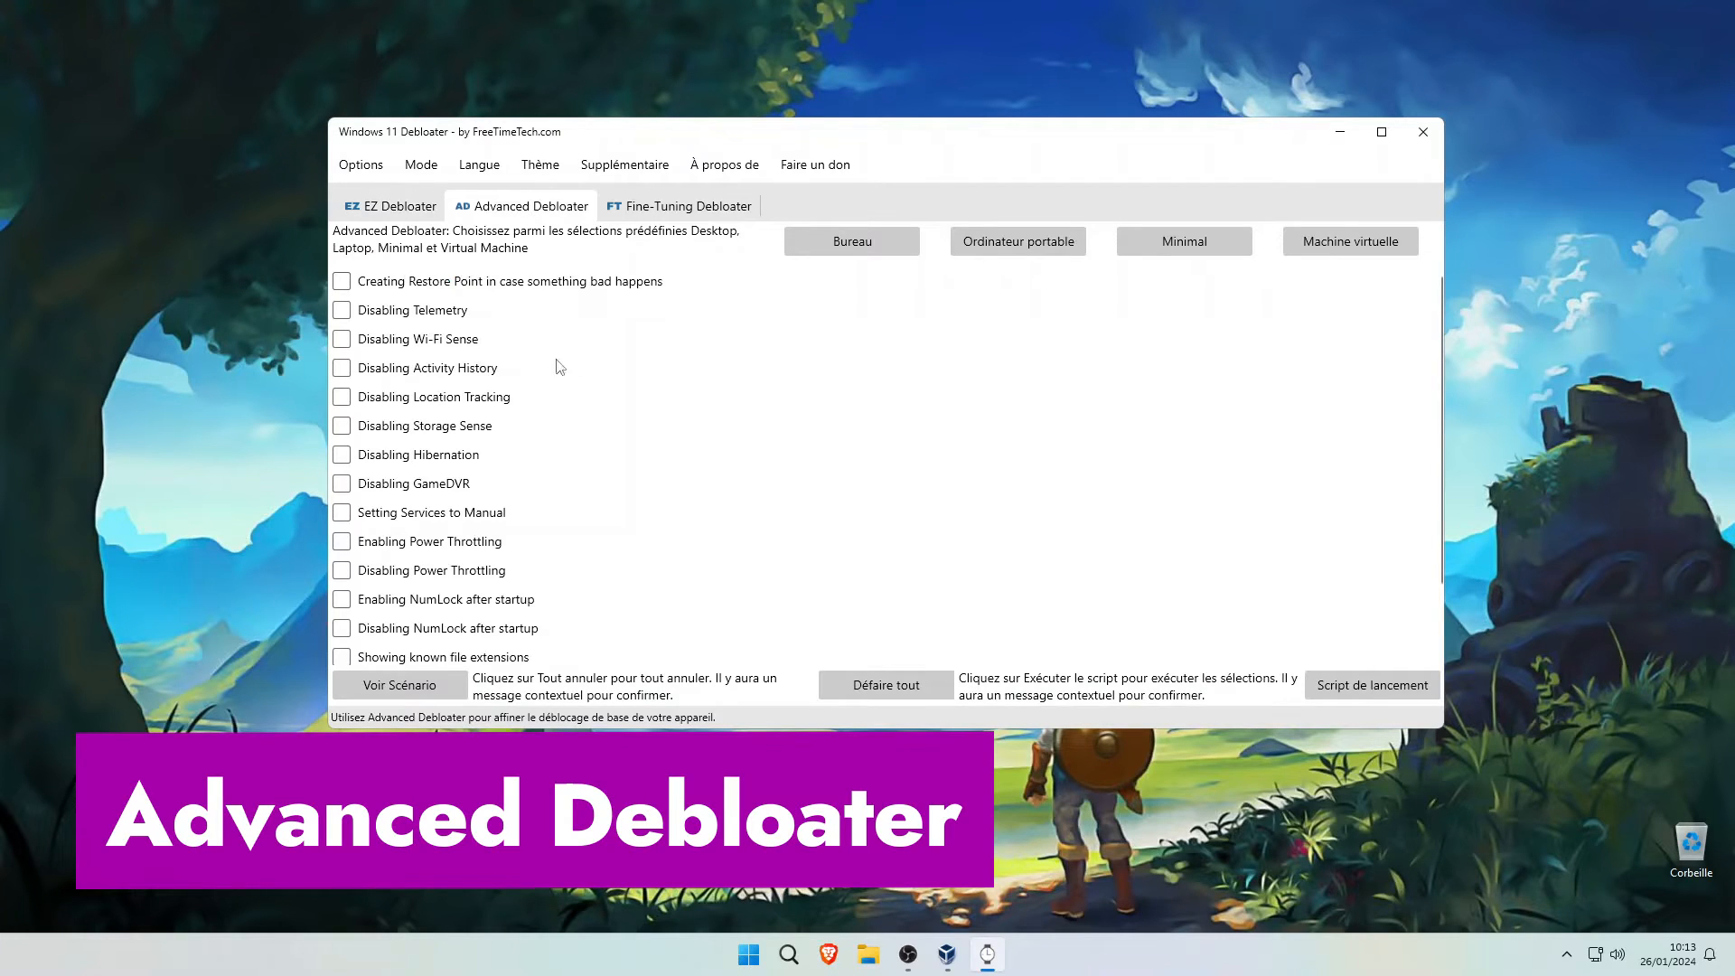
left_click(851, 254)
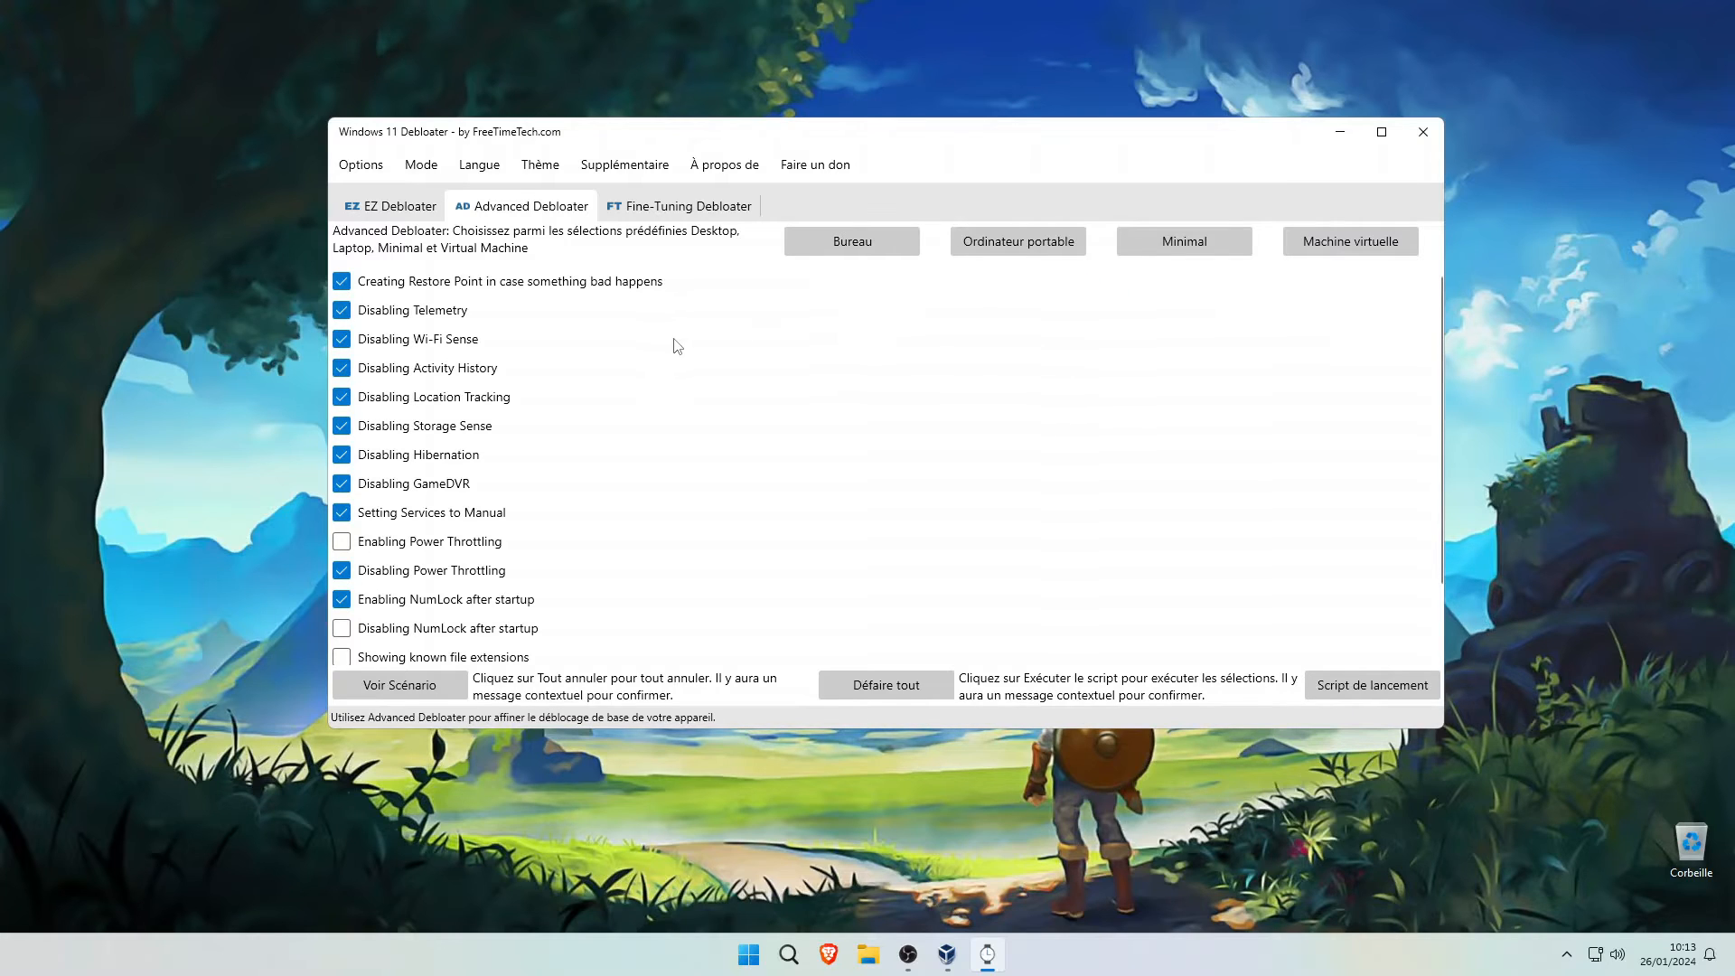
mouse_move(436, 353)
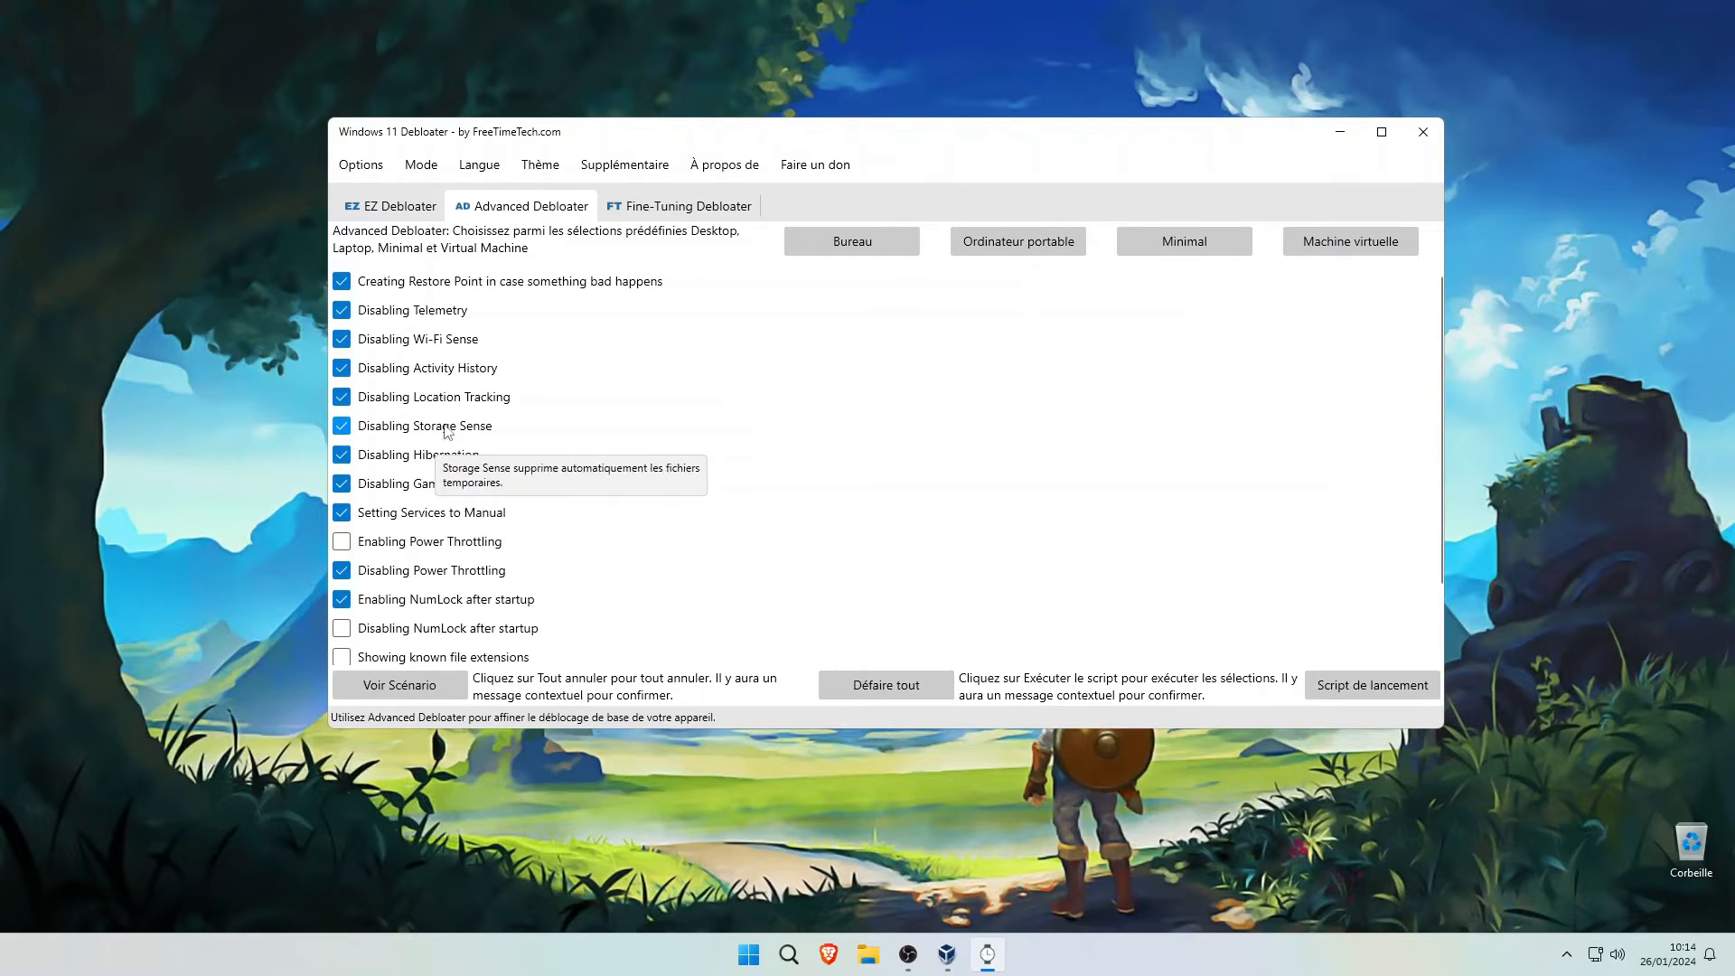
mouse_move(461, 383)
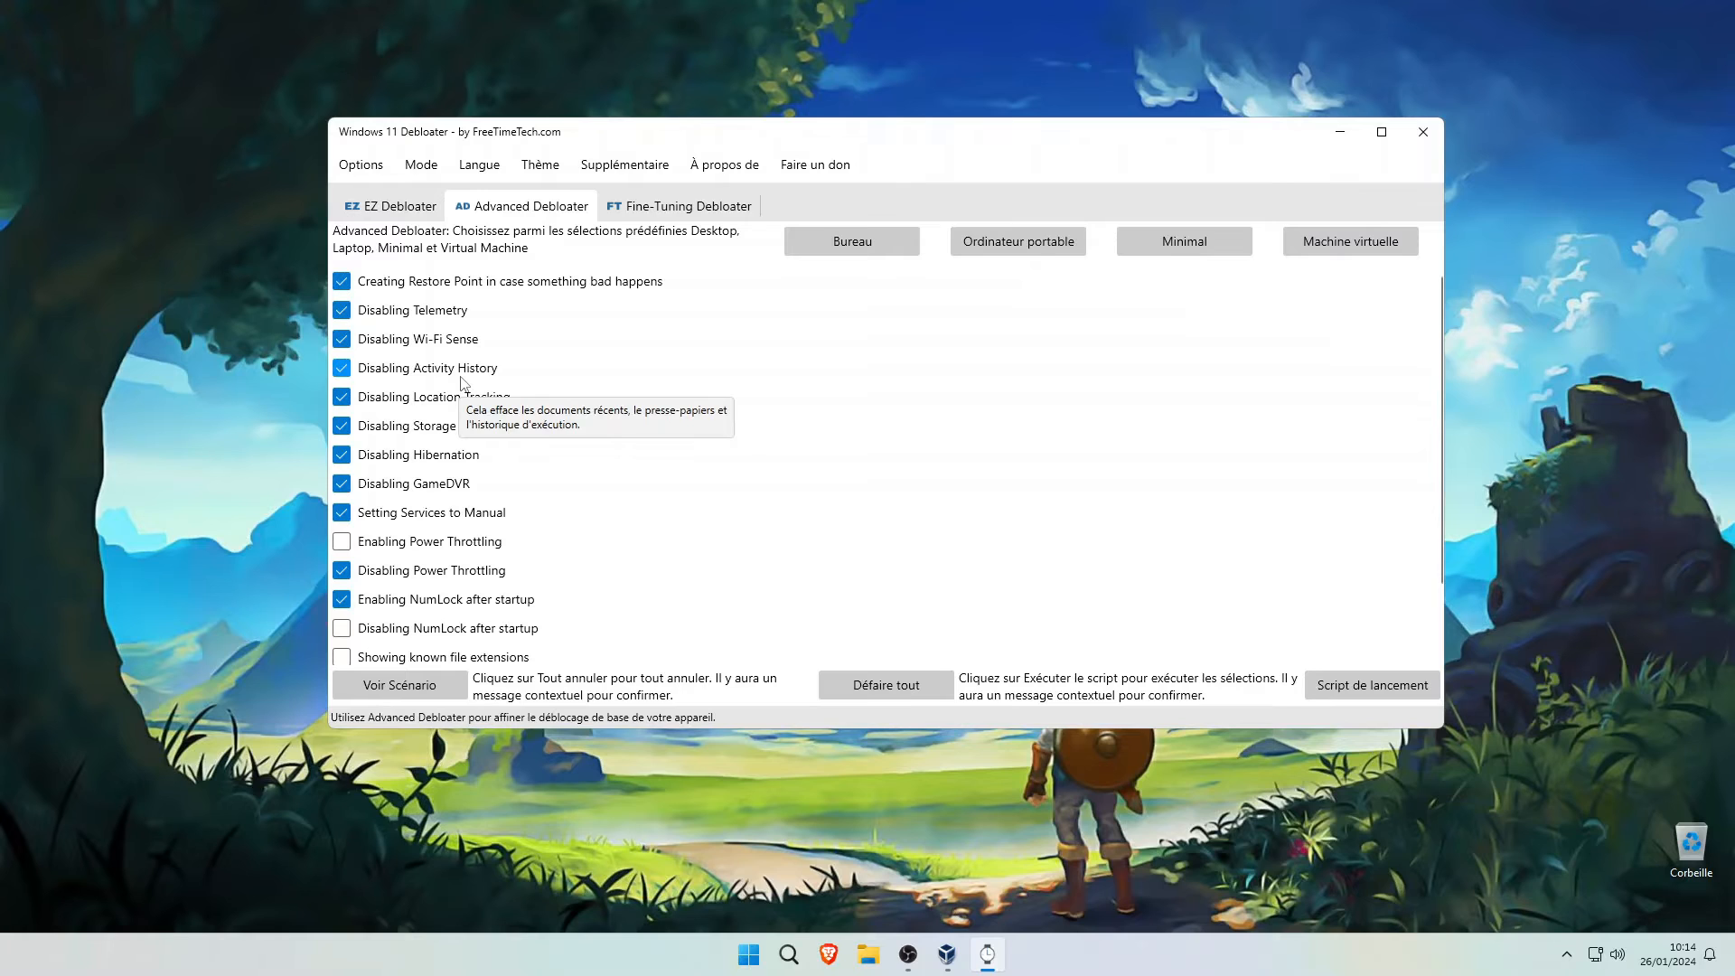
mouse_move(472, 412)
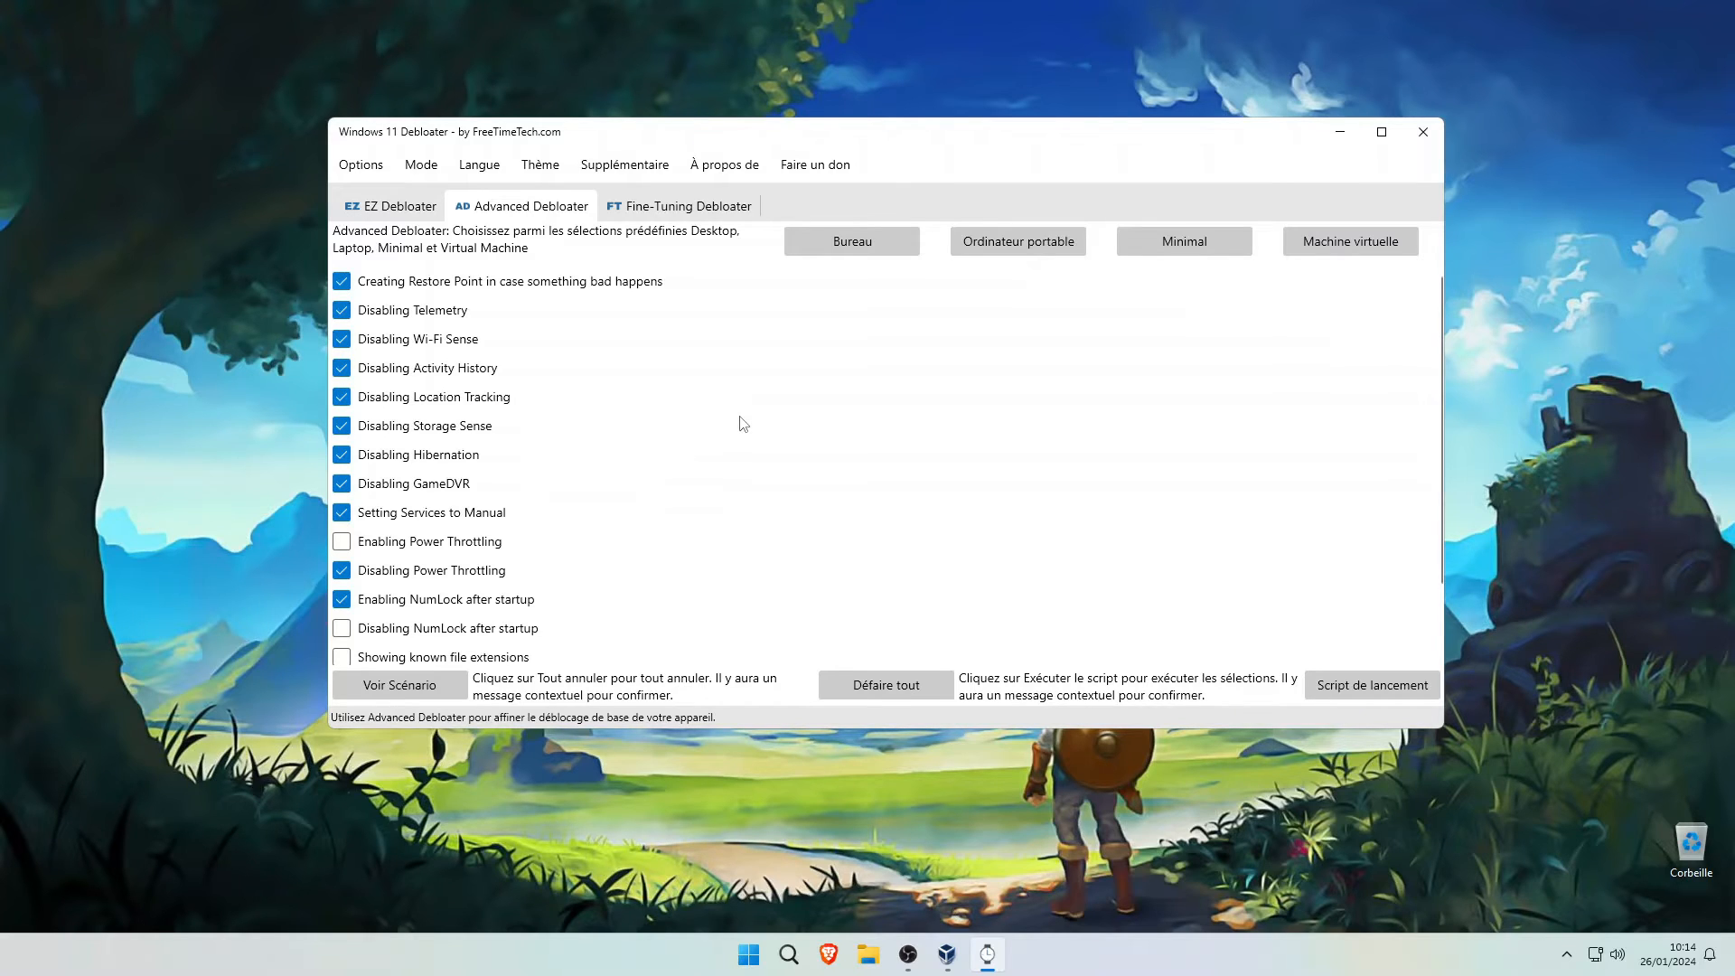
scroll(737, 422, "down", 1)
scroll(679, 452, "up", 1)
Step: Try the Ordinateur portable, Minimal and Machine virtuelle presets to compare their selected options
left_click(1023, 242)
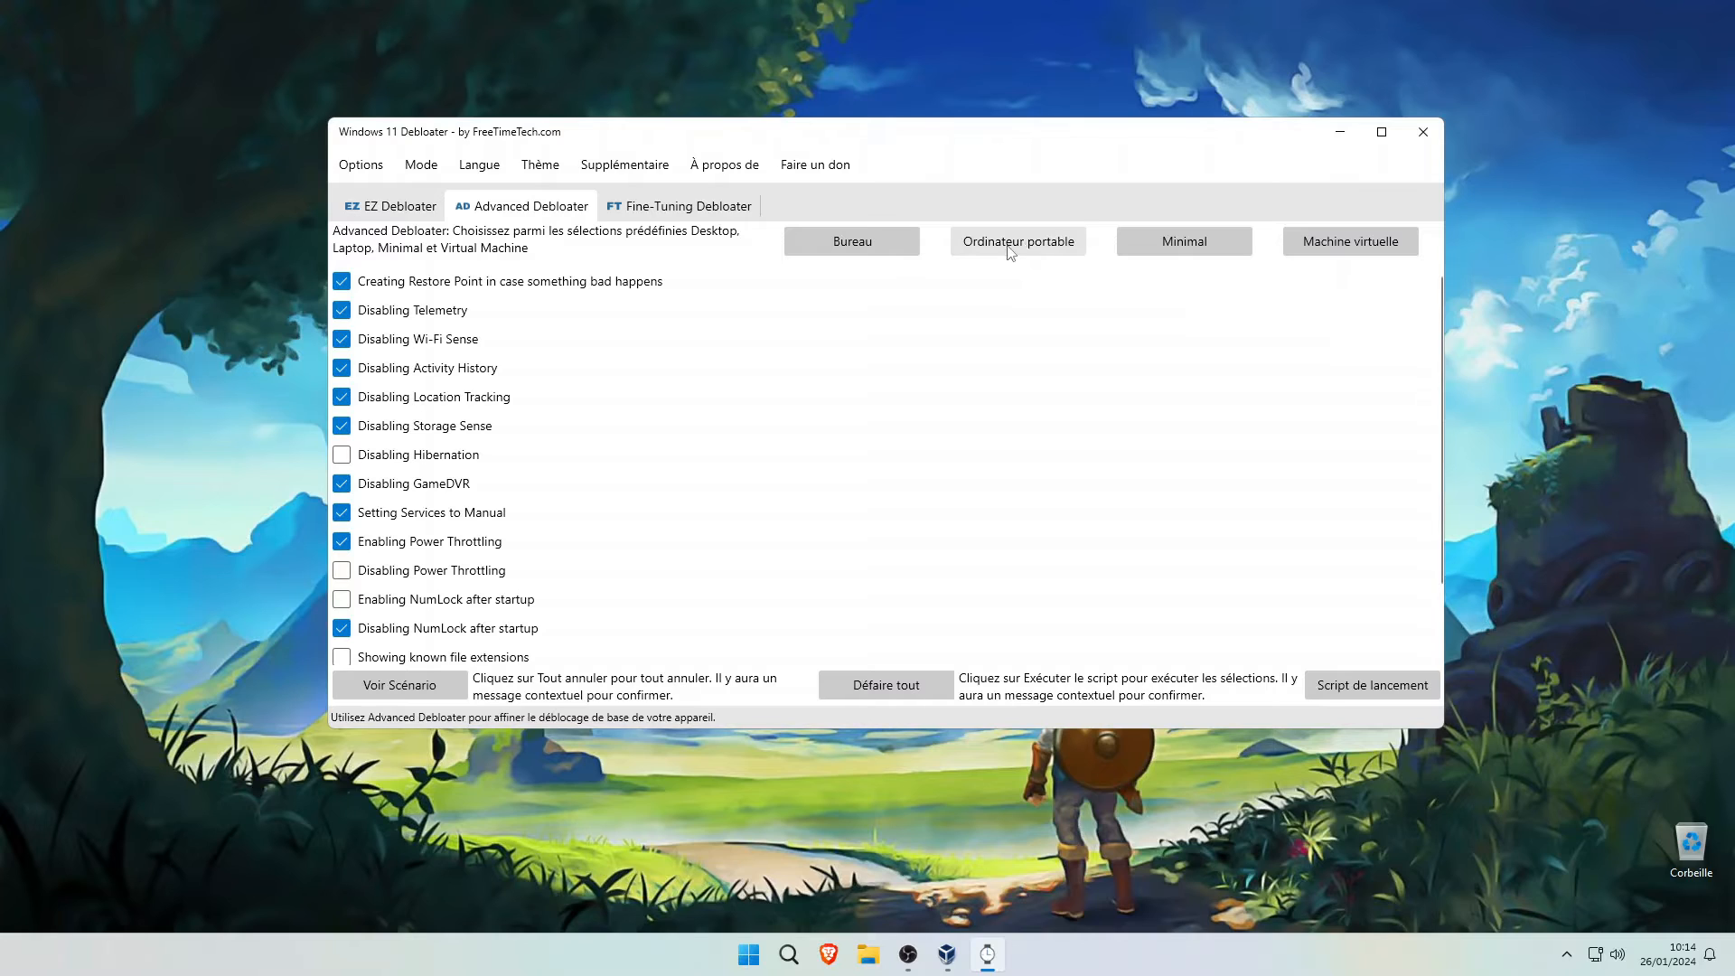
left_click(1153, 254)
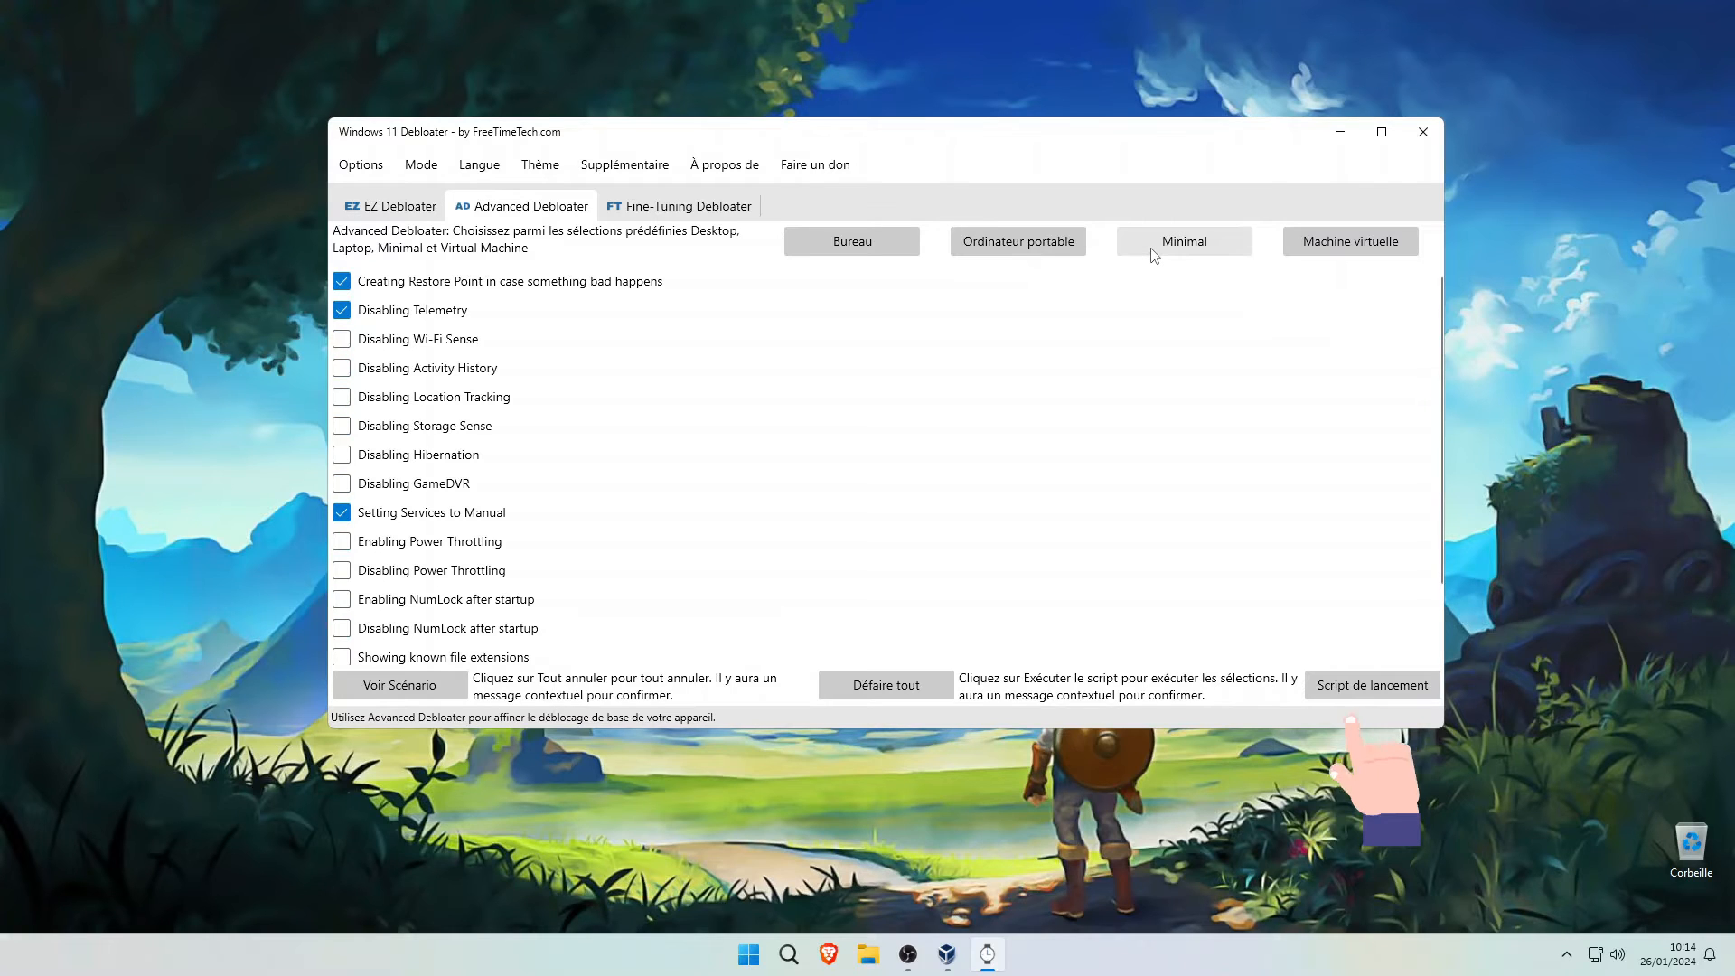
left_click(1349, 252)
Step: Select the Bureau preset and run its script, confirming the execution and closing the output window
left_click(845, 246)
scroll(647, 441, "down", 2)
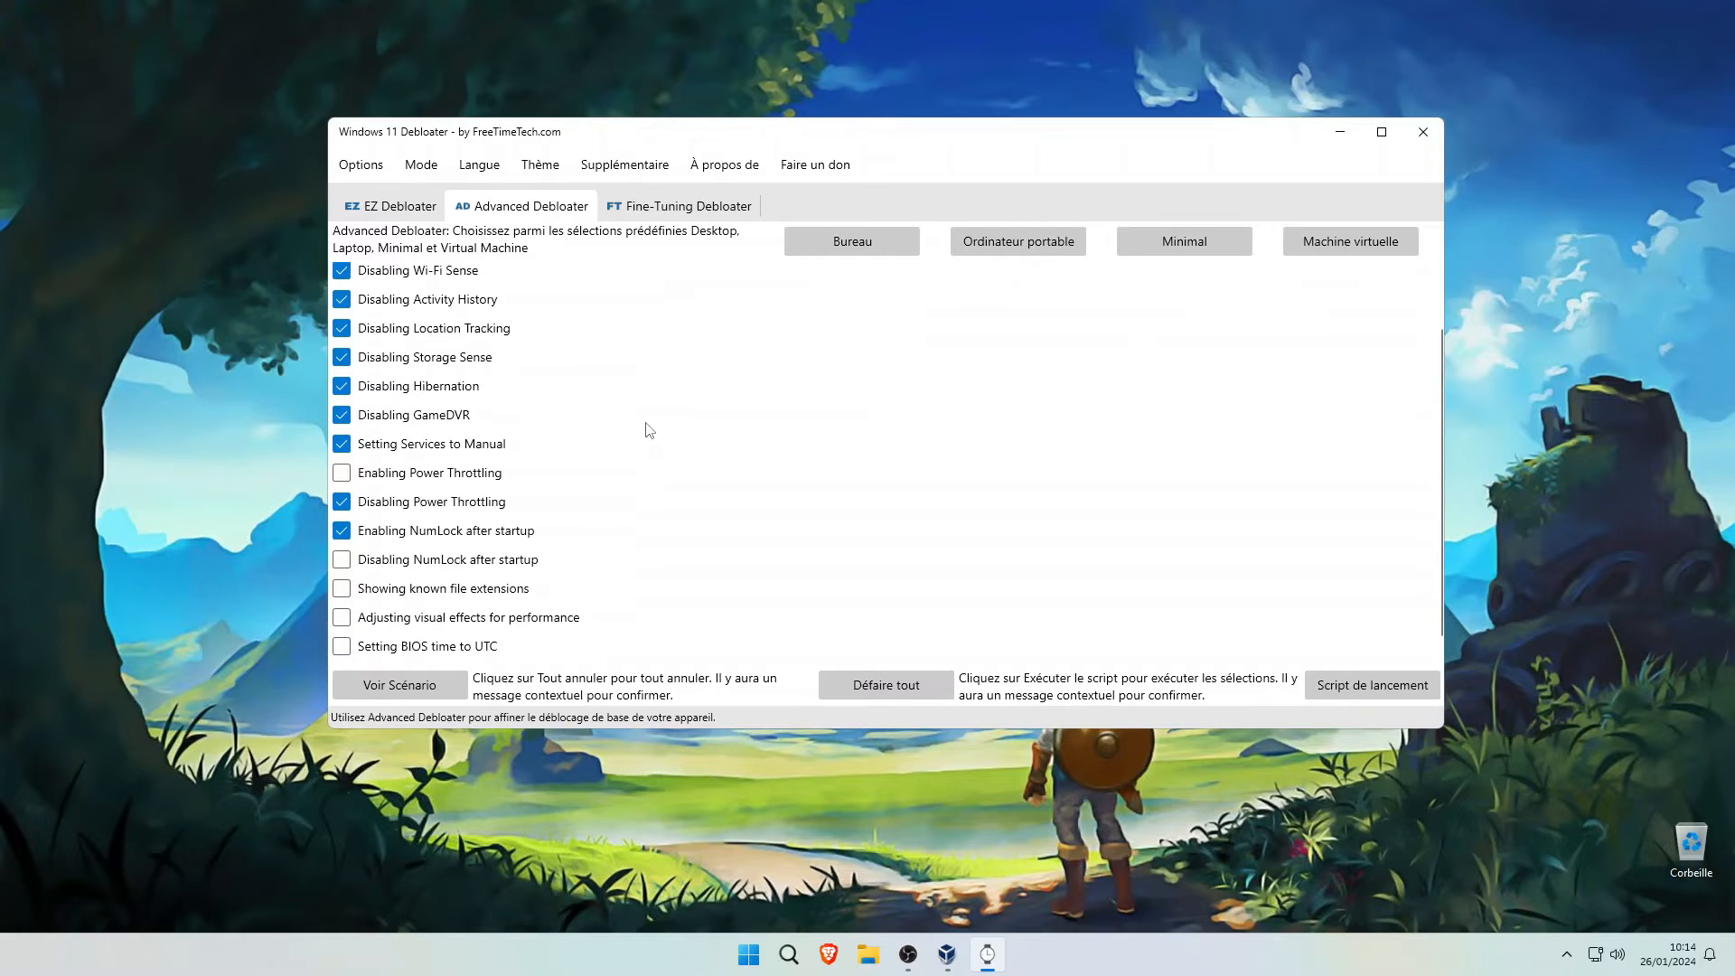
scroll(649, 430, "up", 2)
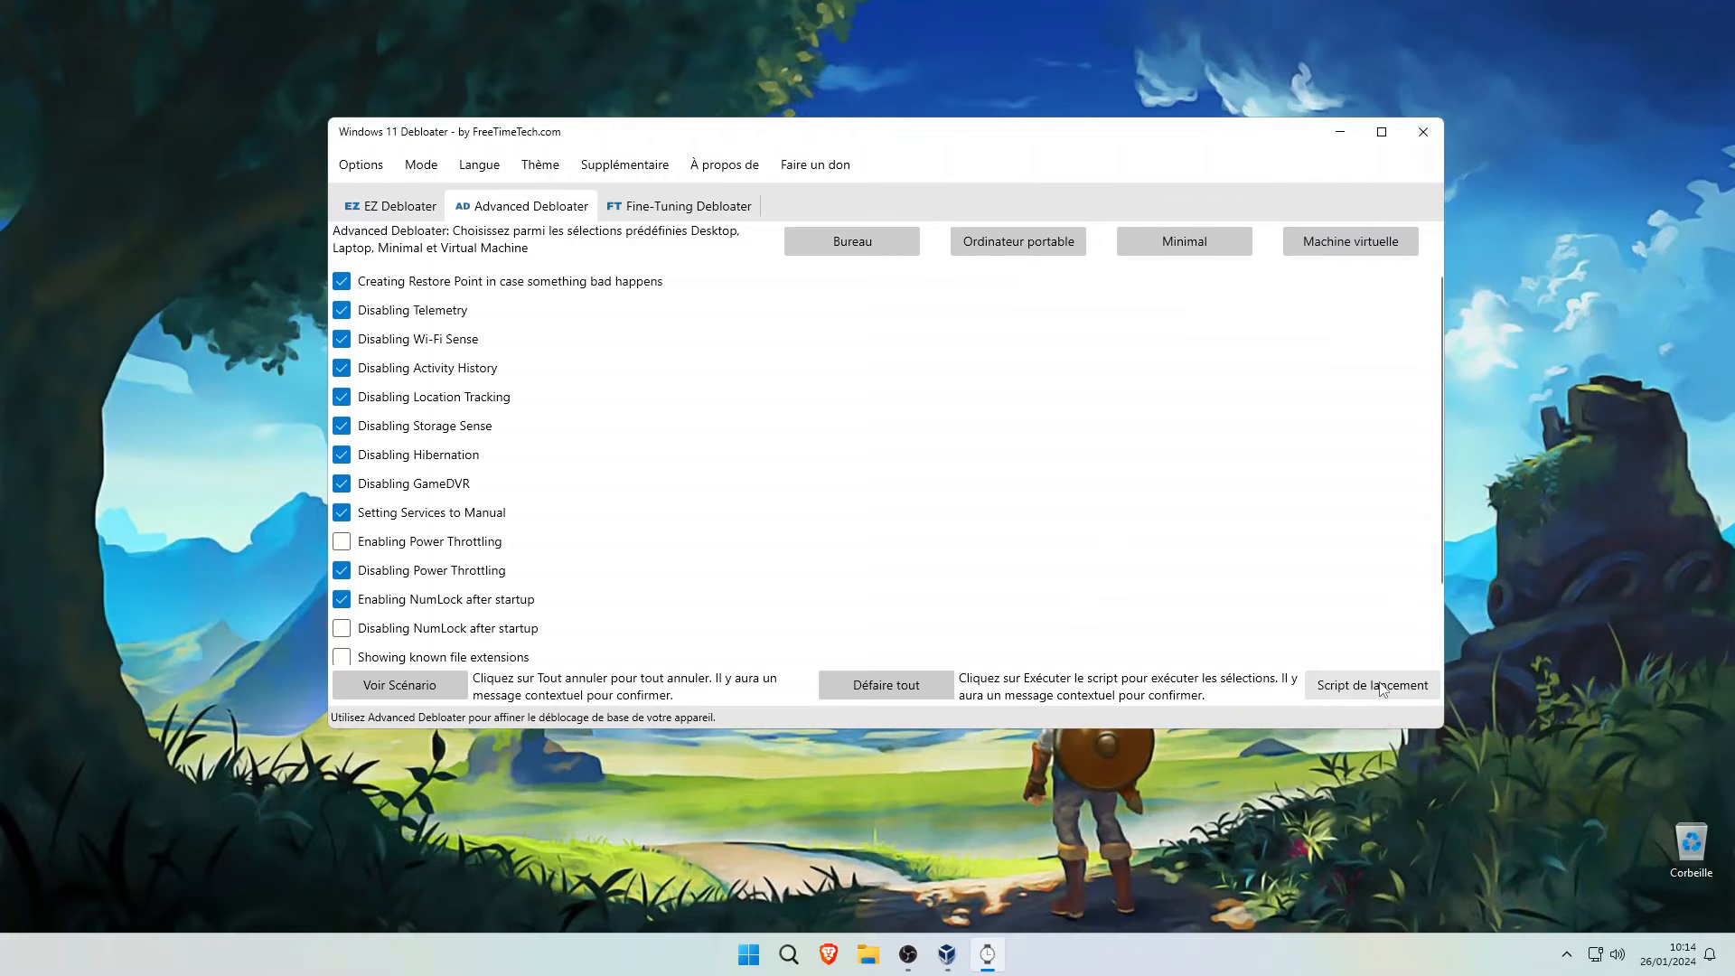
left_click(1381, 690)
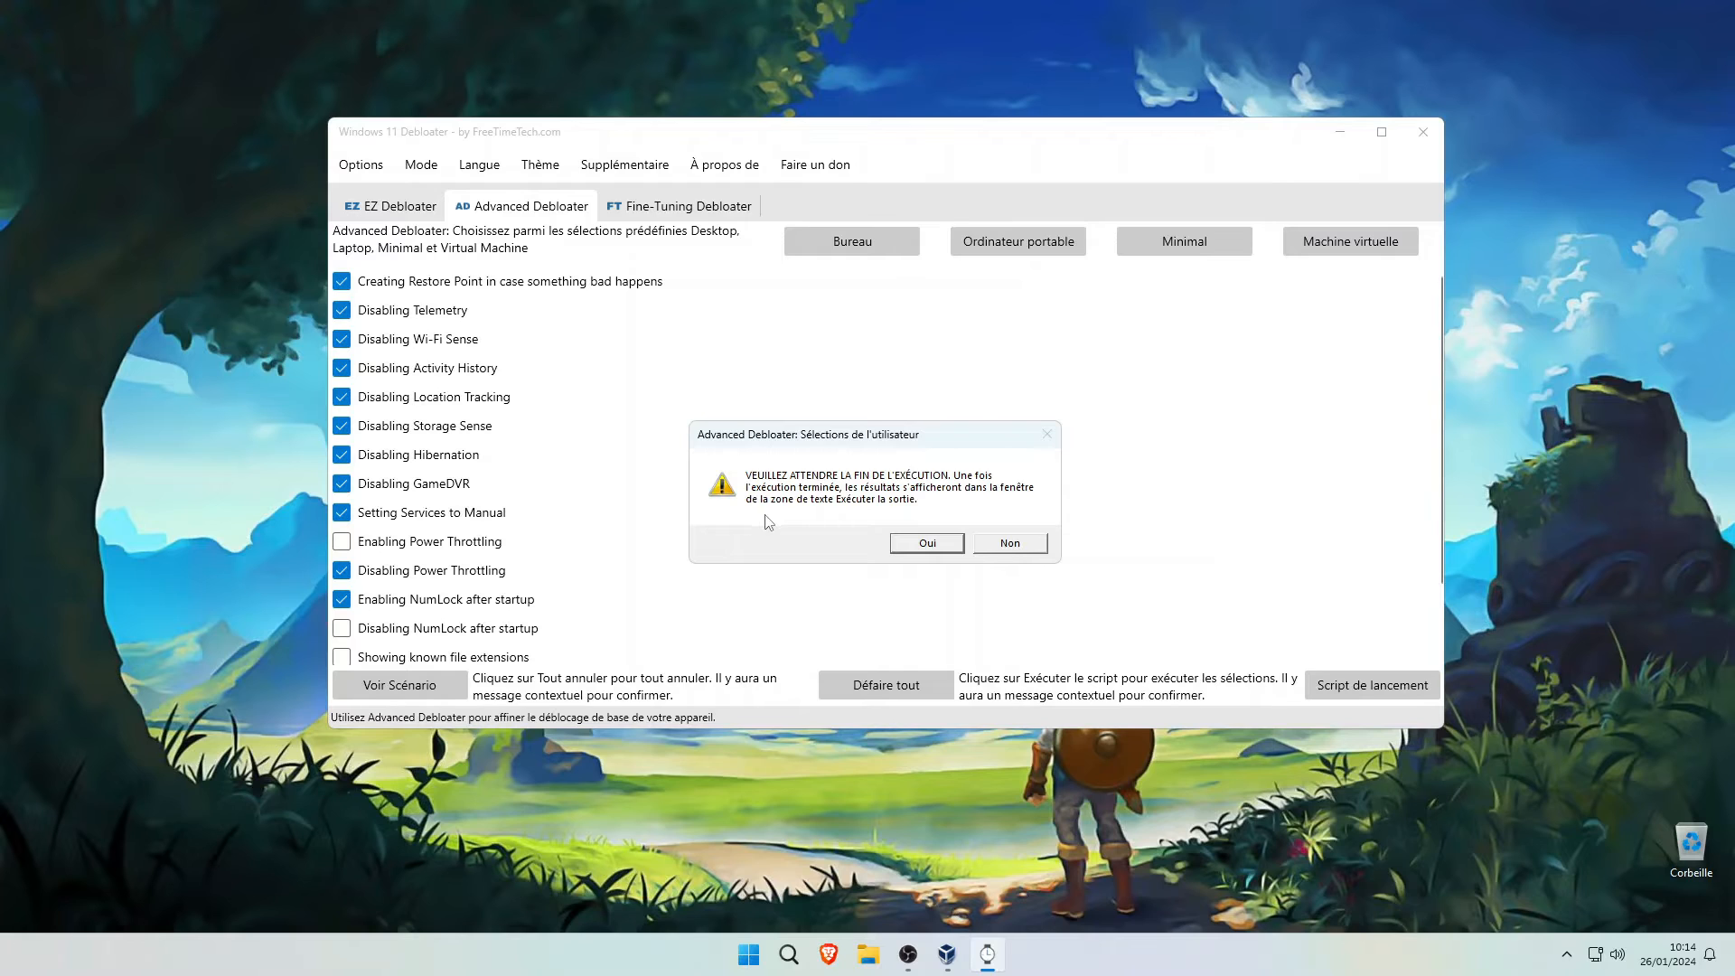
left_click(928, 544)
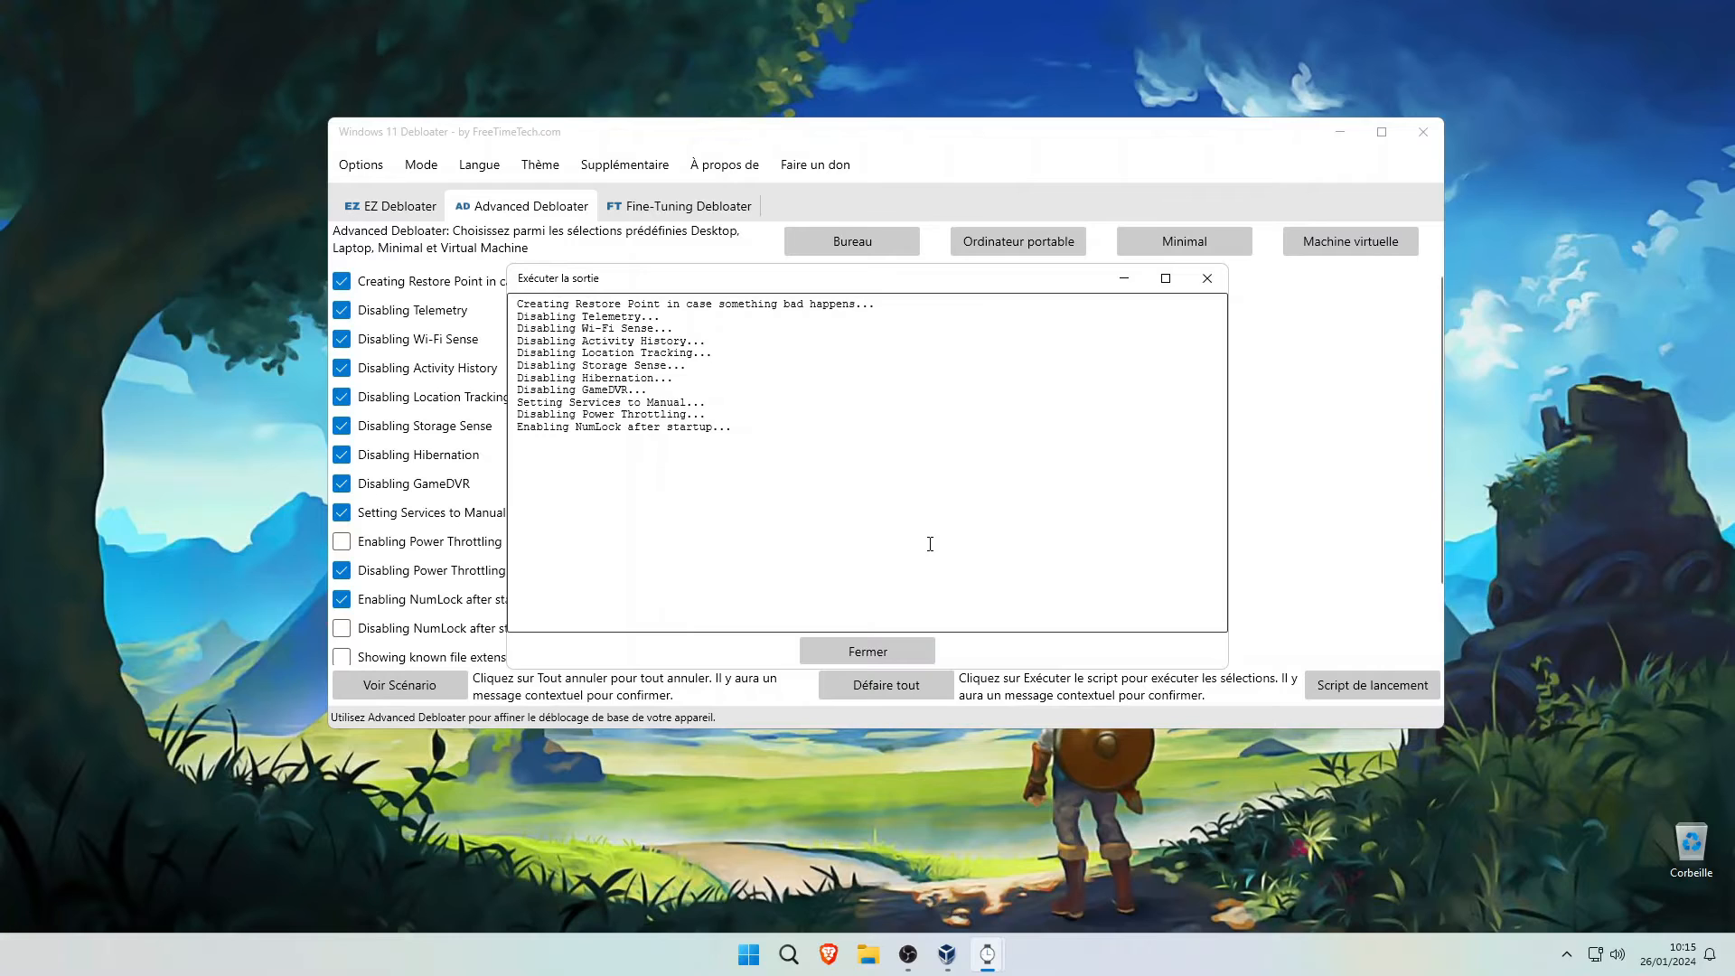
left_click(881, 653)
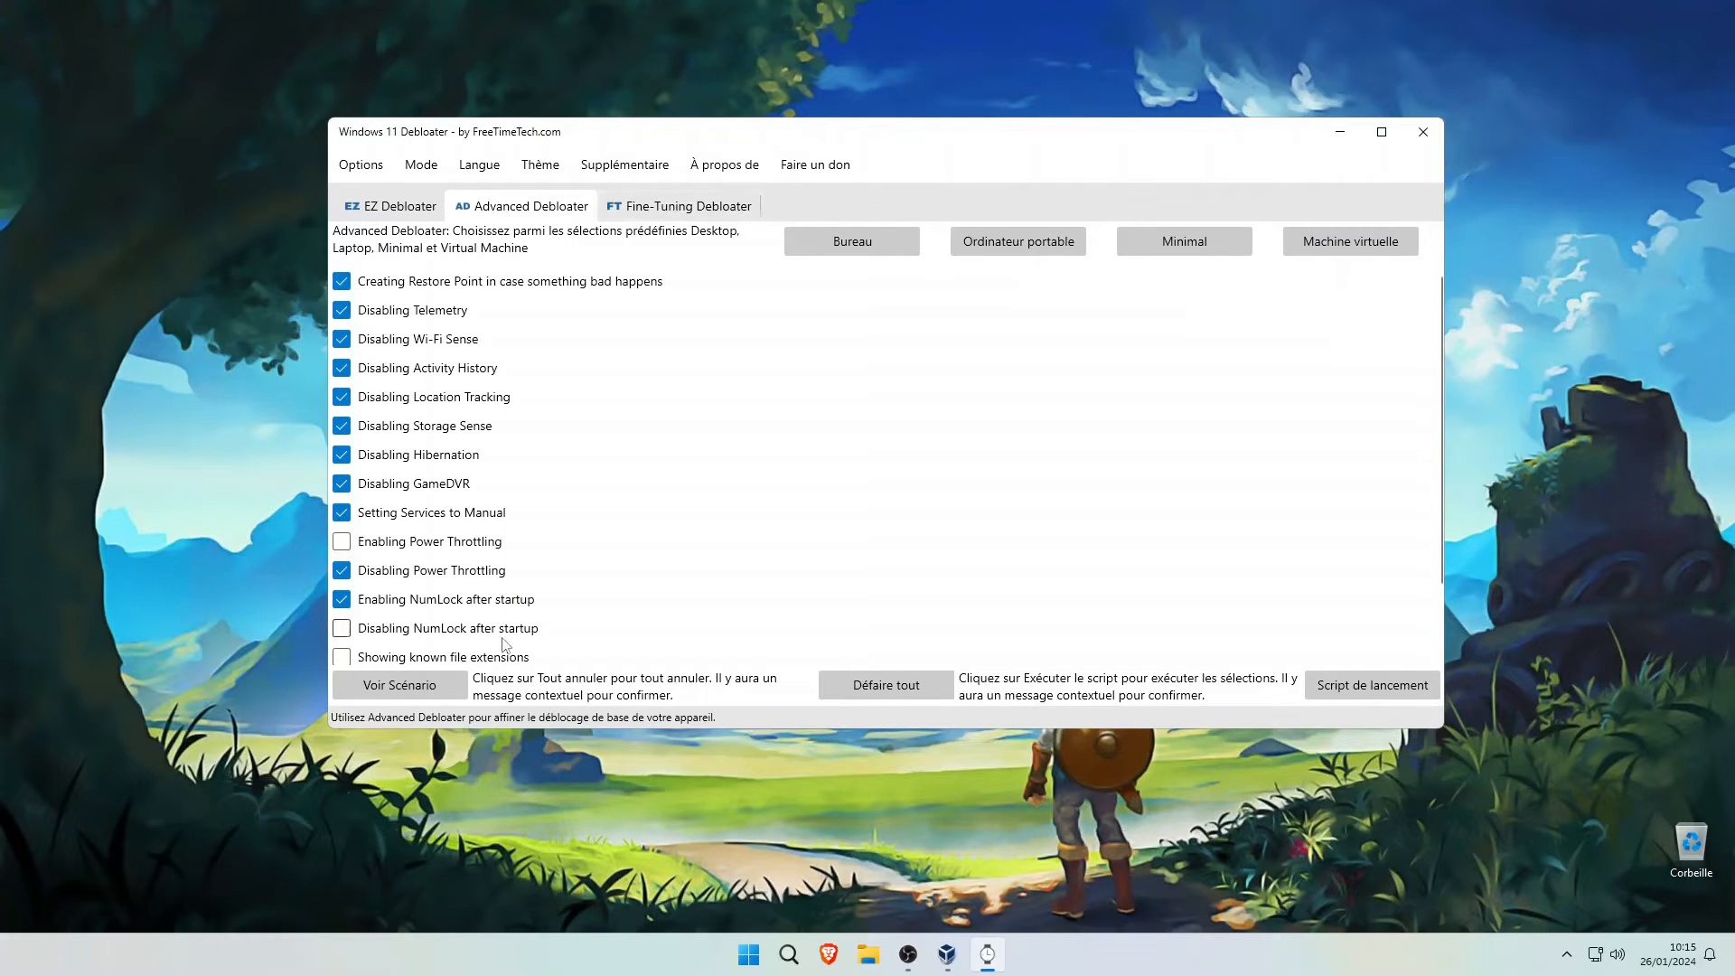
Step: View the script generated from the selected Advanced Debloater options, read through it and close its window
left_click(428, 693)
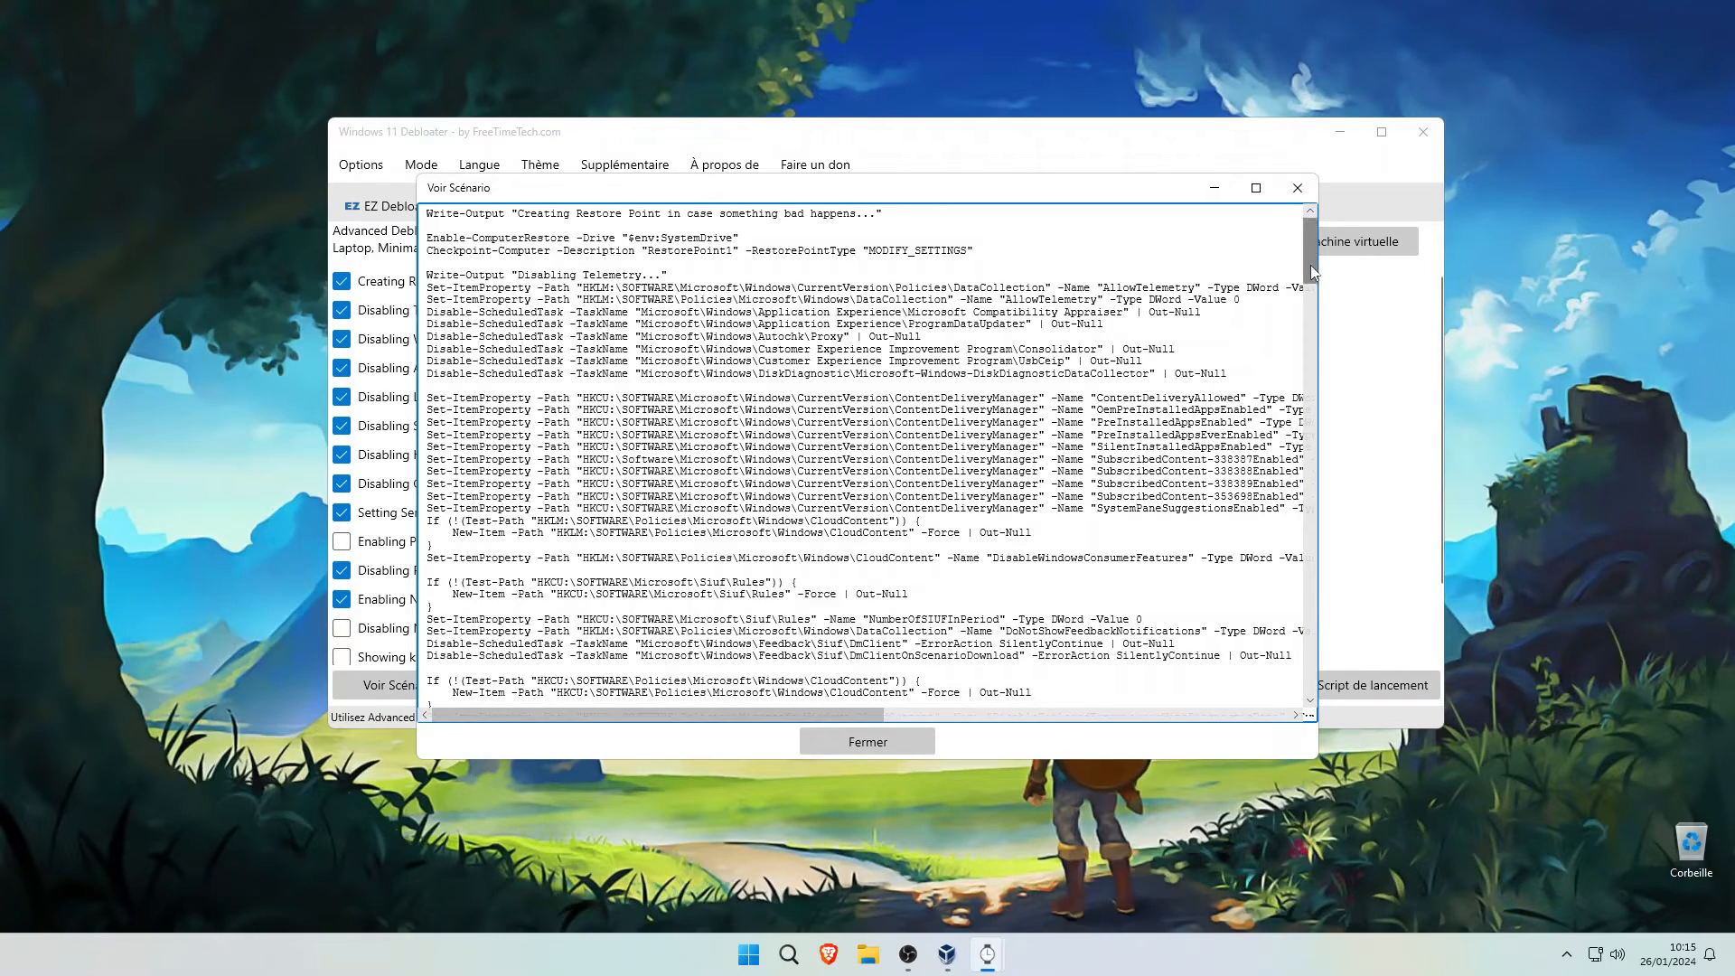
left_click_drag(1315, 265, 1251, 181)
left_click(1298, 187)
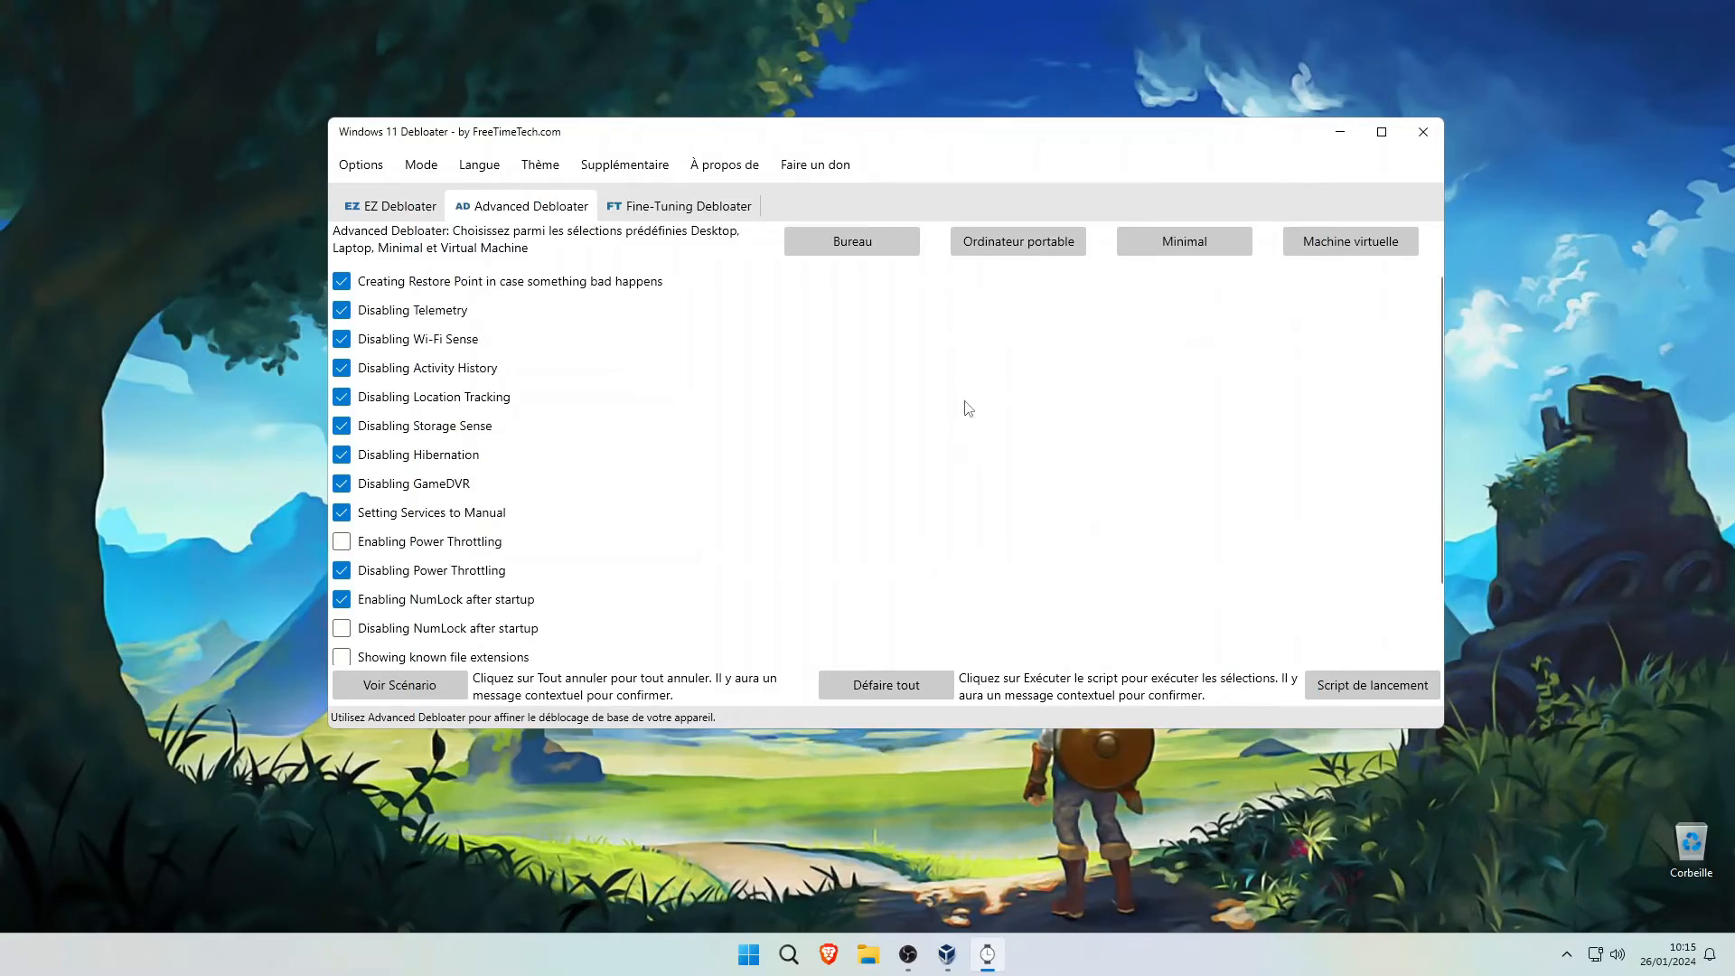
Step: Browse the Fine-Tuning Debloater's third-party apps in the Navigateurs, Communications, Développement, Document and Jeux categories
left_click(694, 208)
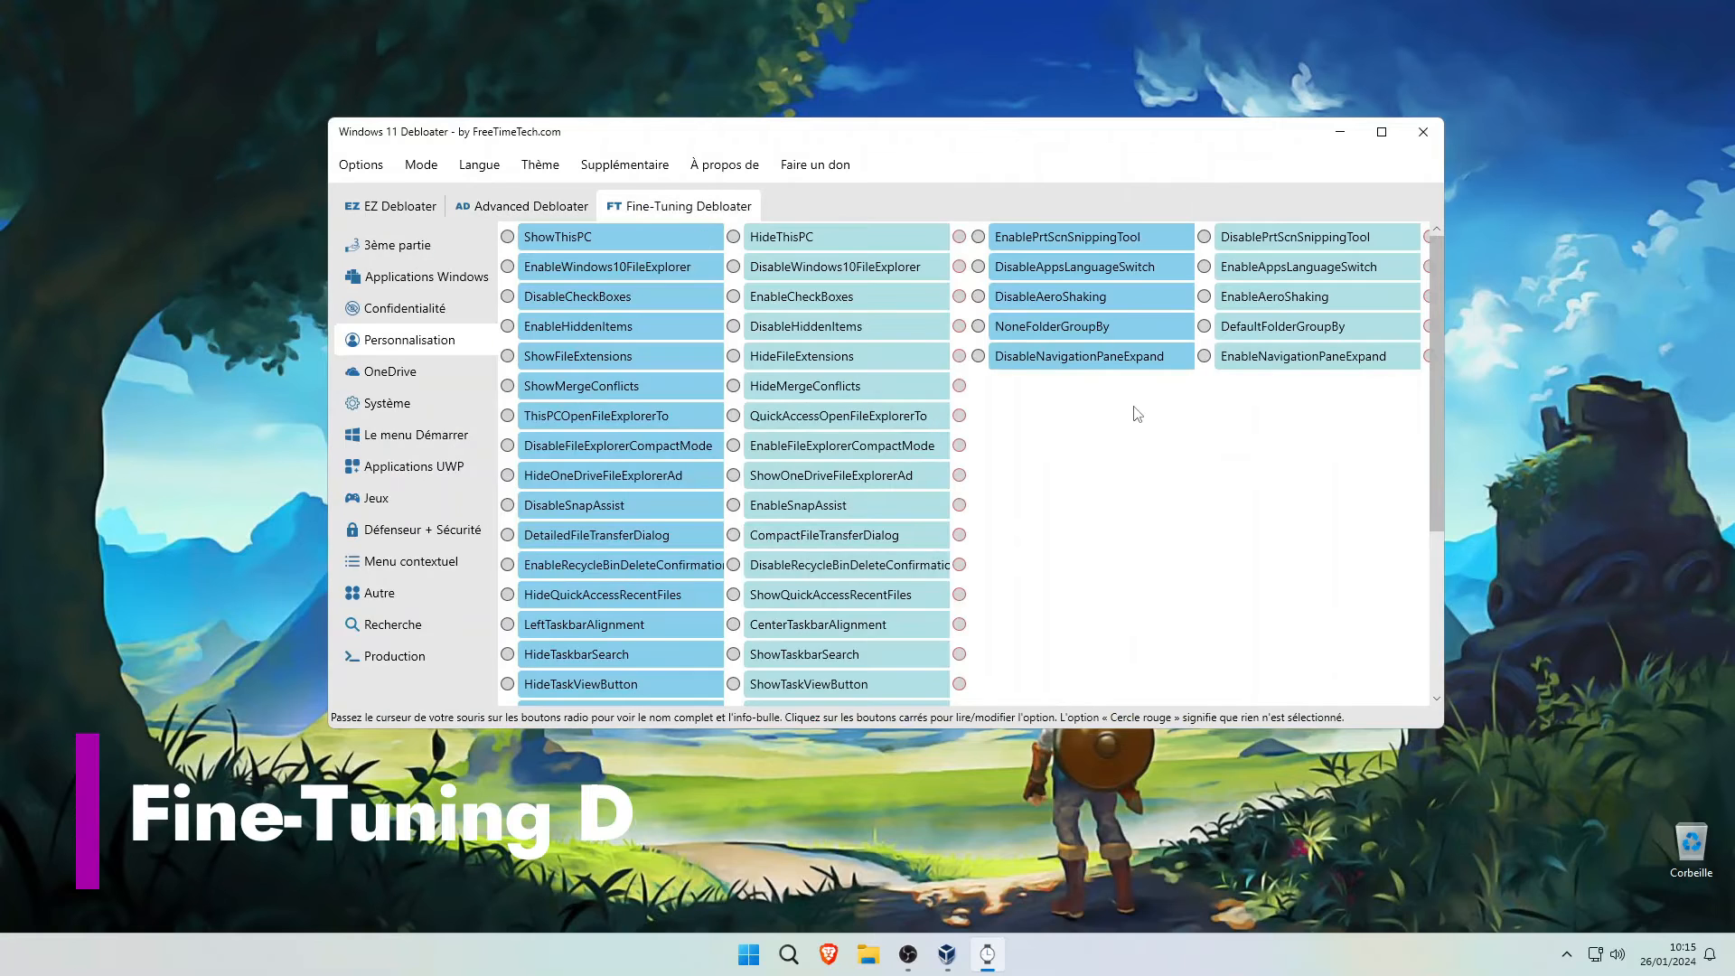
left_click(428, 244)
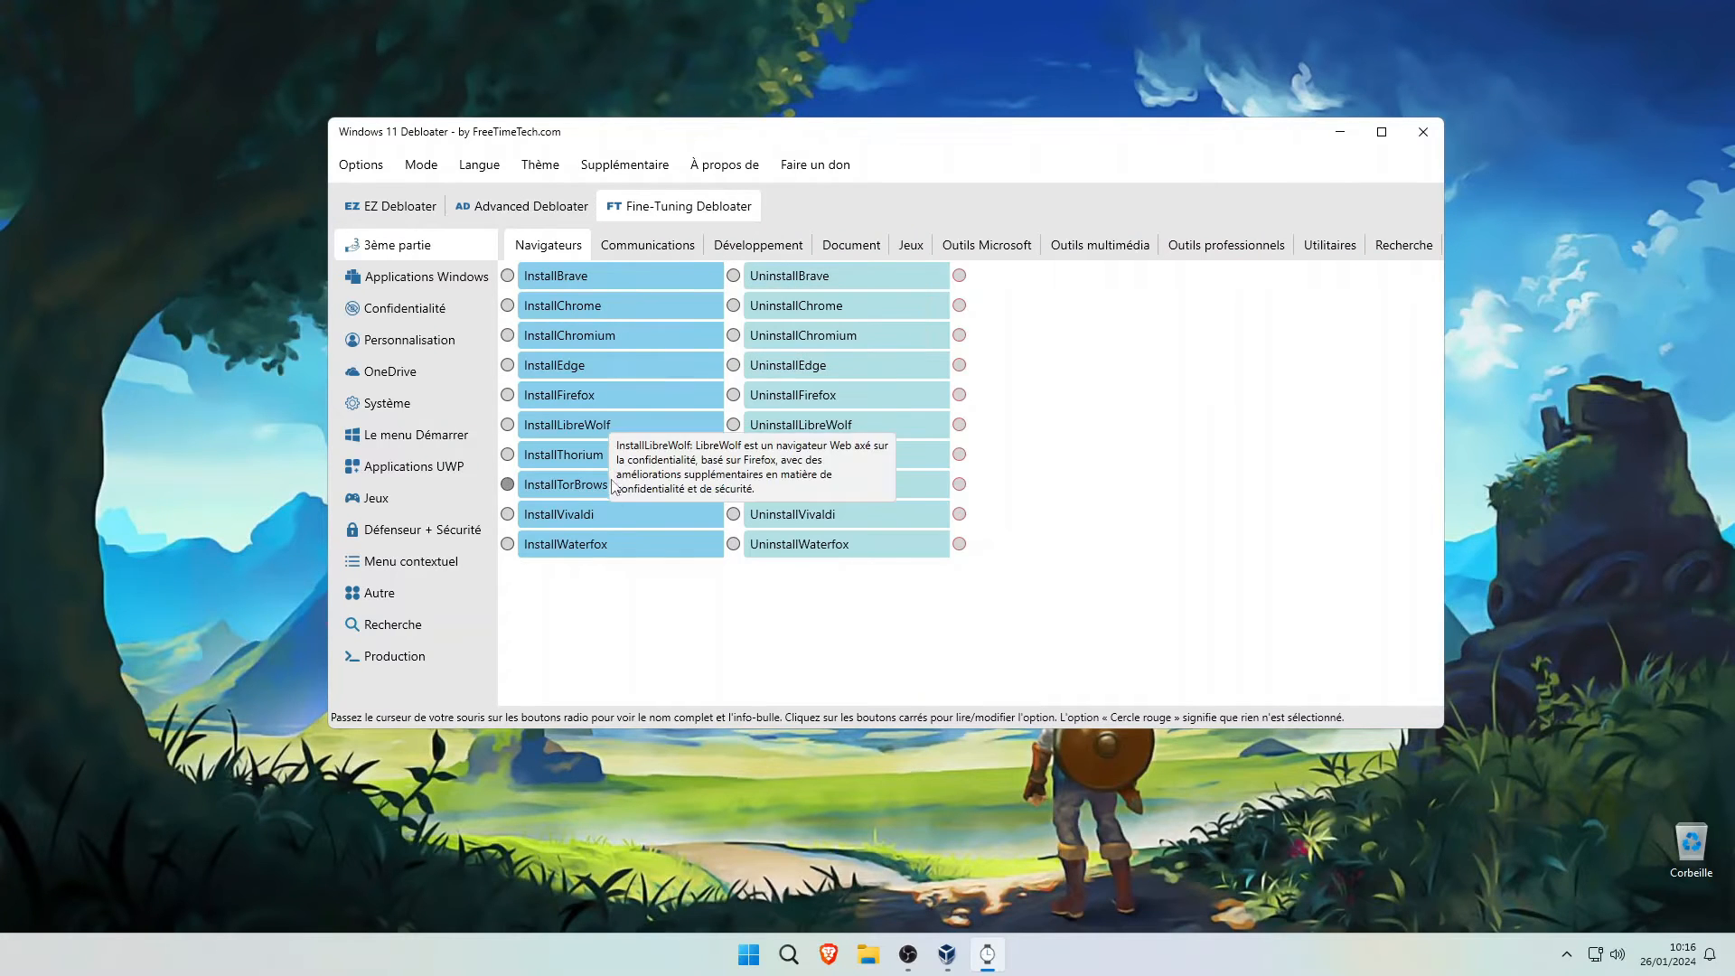
left_click(651, 255)
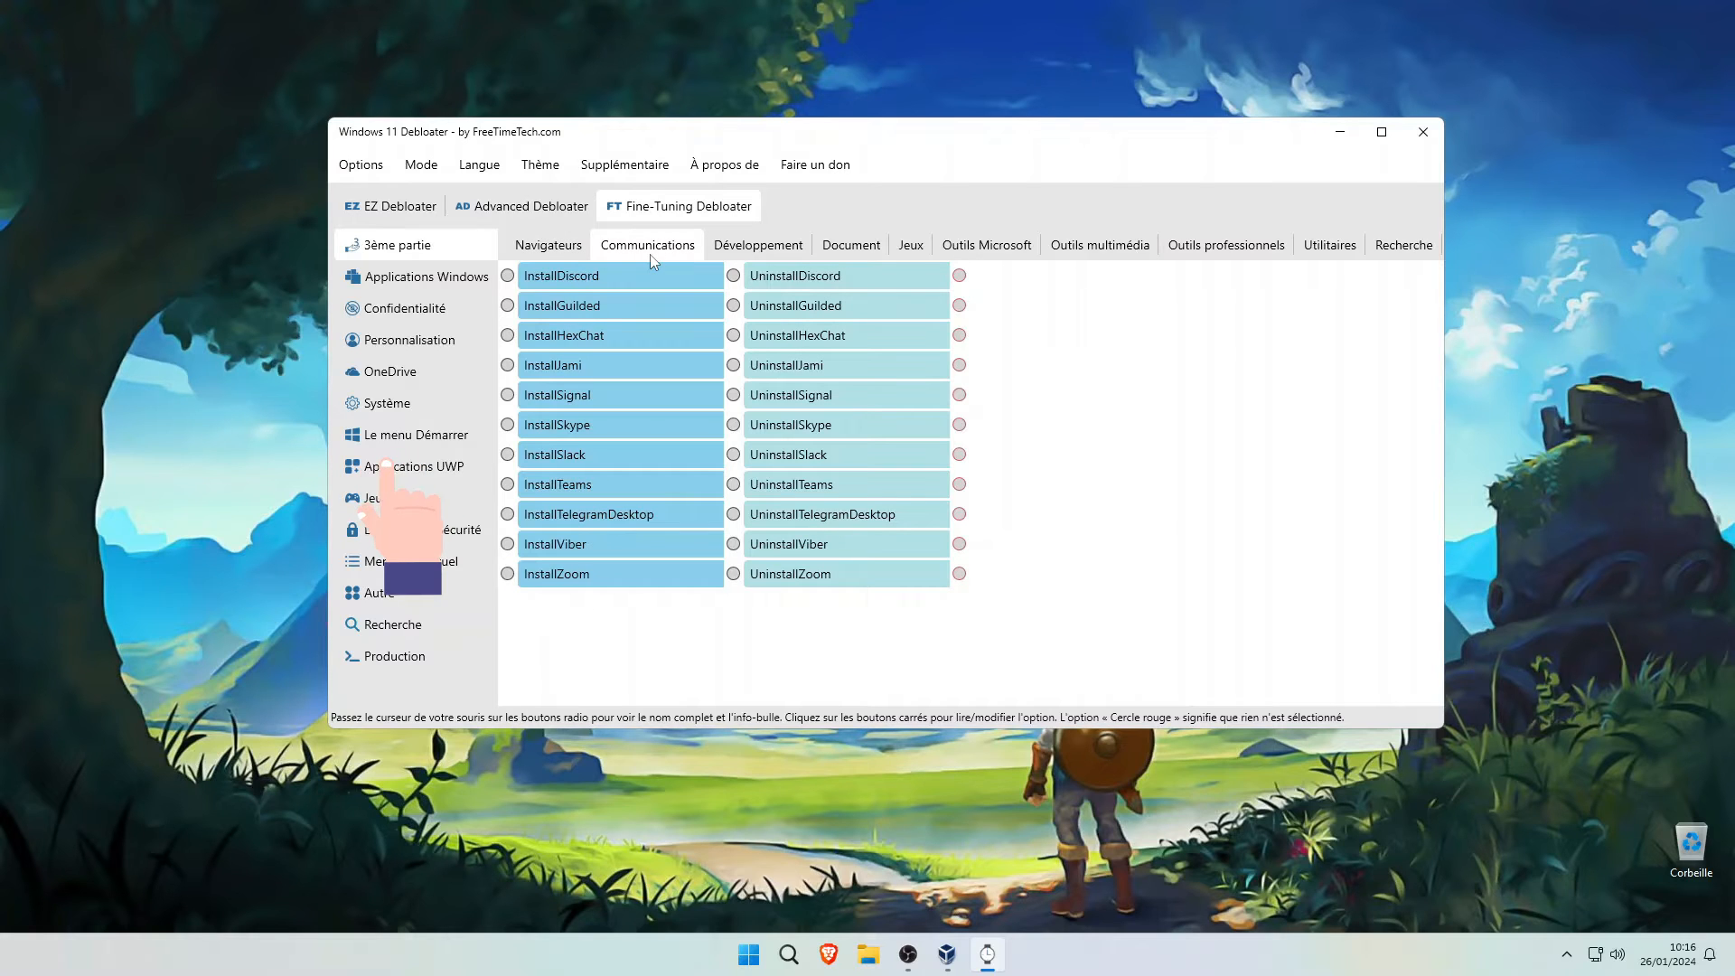
left_click(758, 244)
scroll(672, 409, "down", 5)
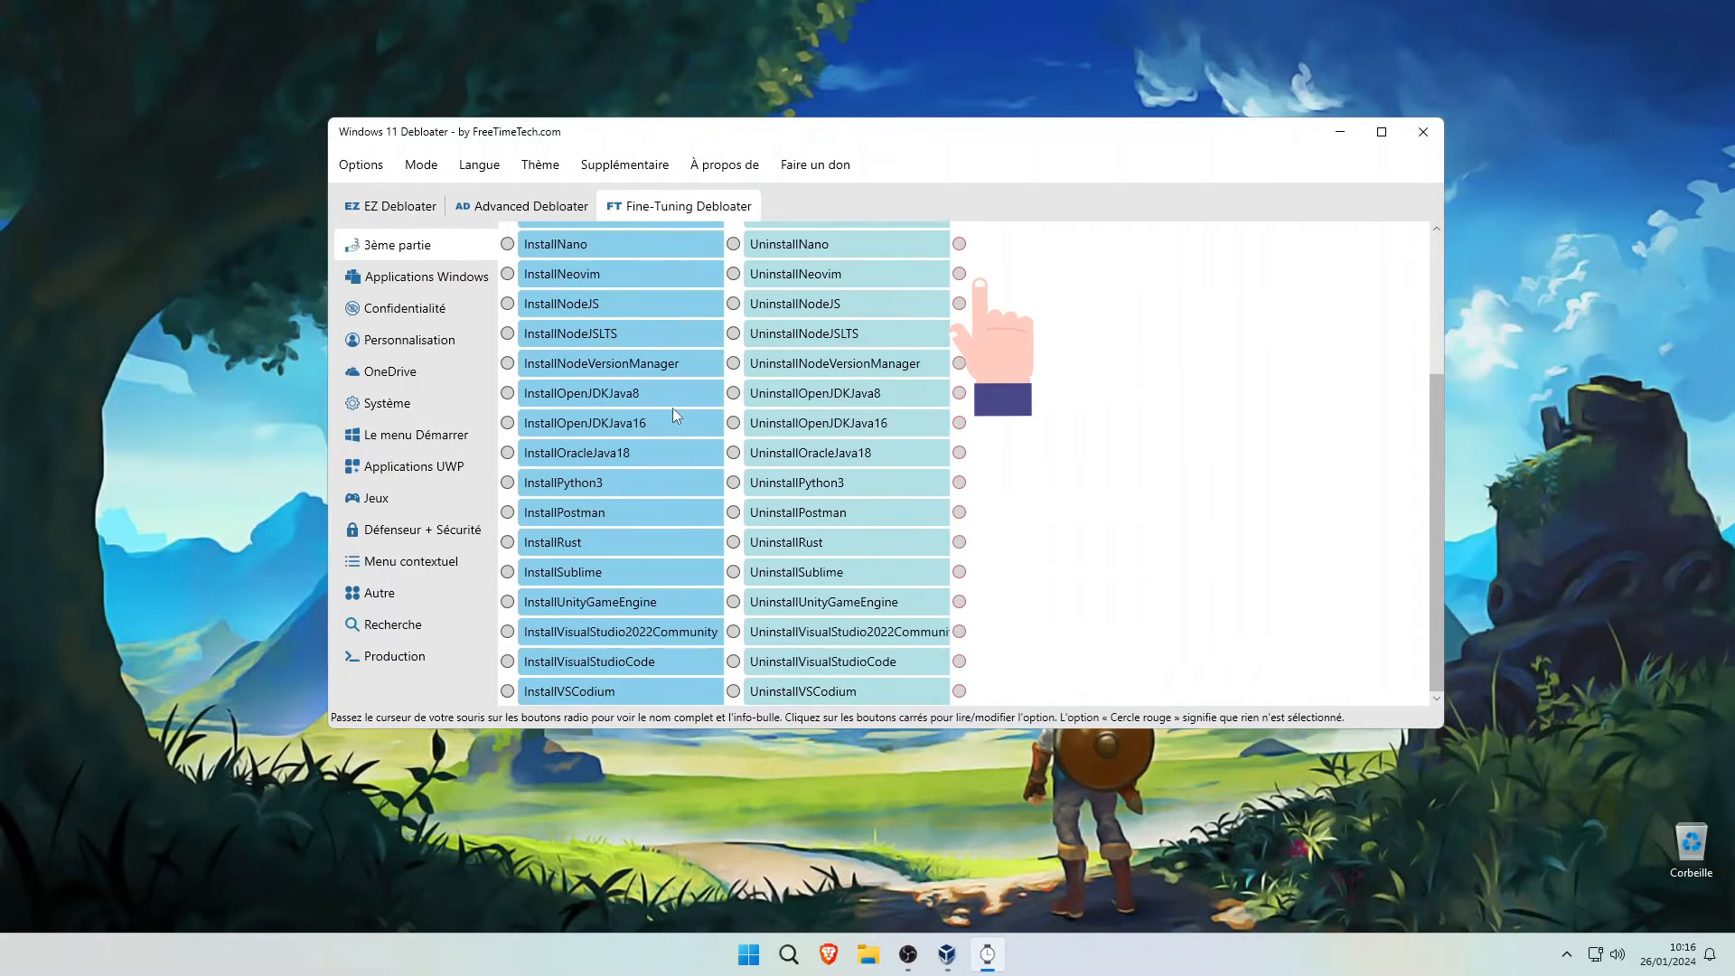
scroll(672, 408, "up", 5)
left_click(866, 244)
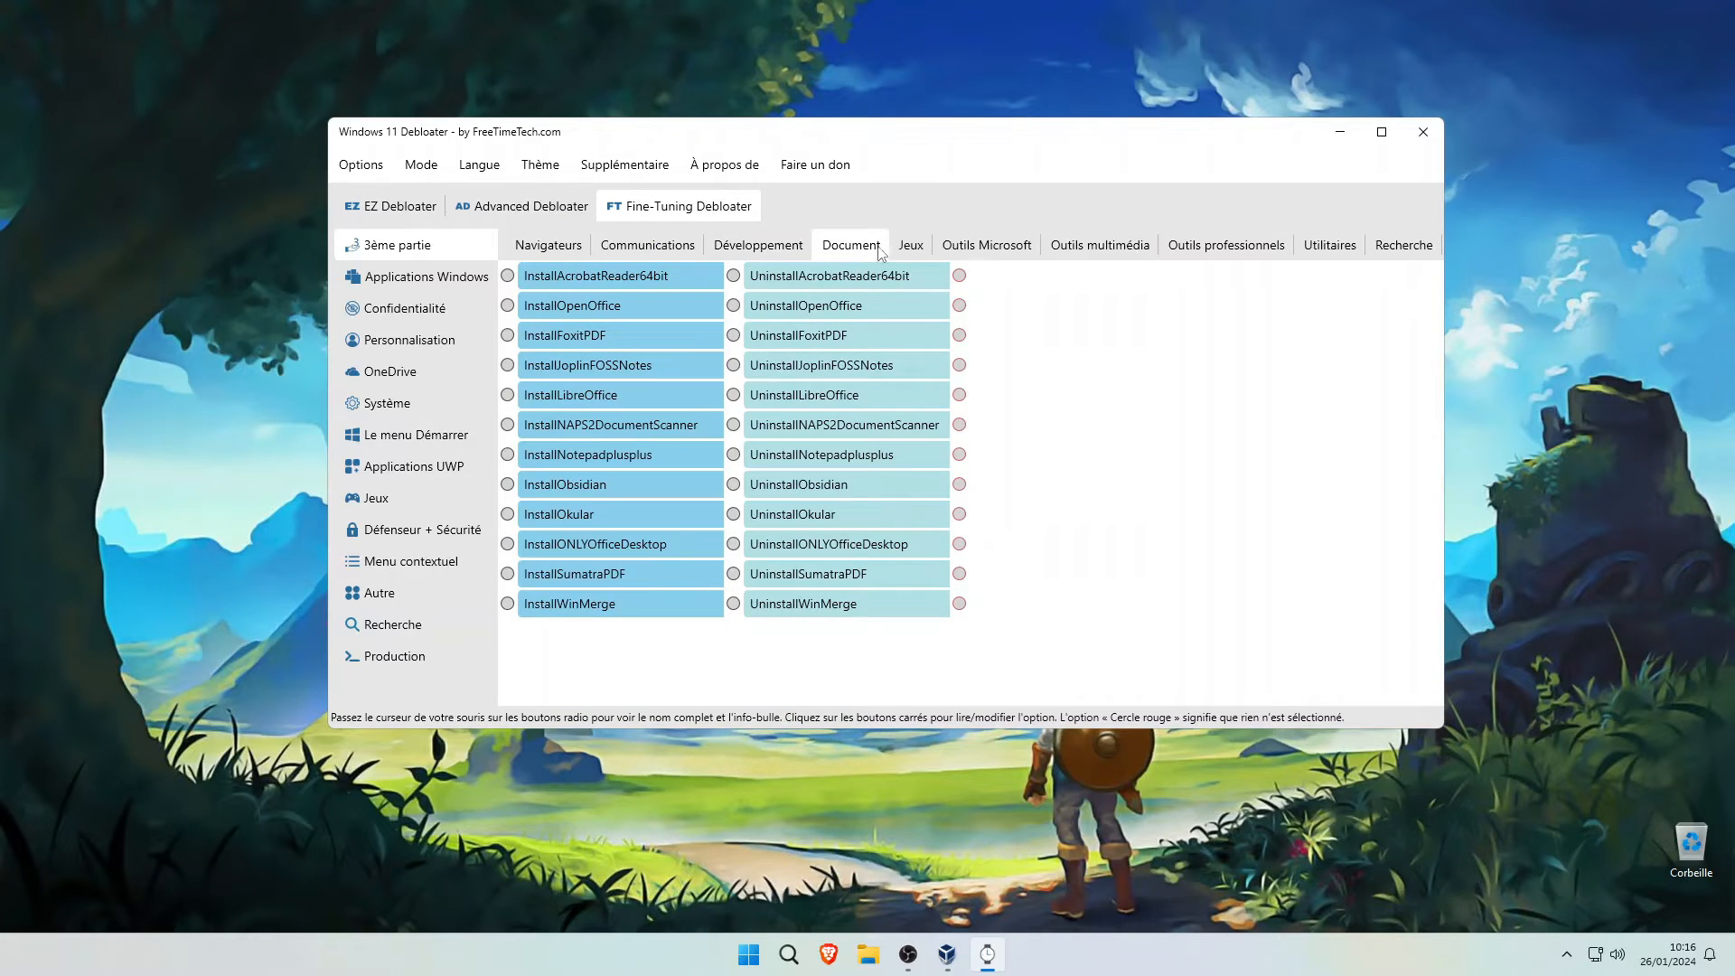
left_click(910, 246)
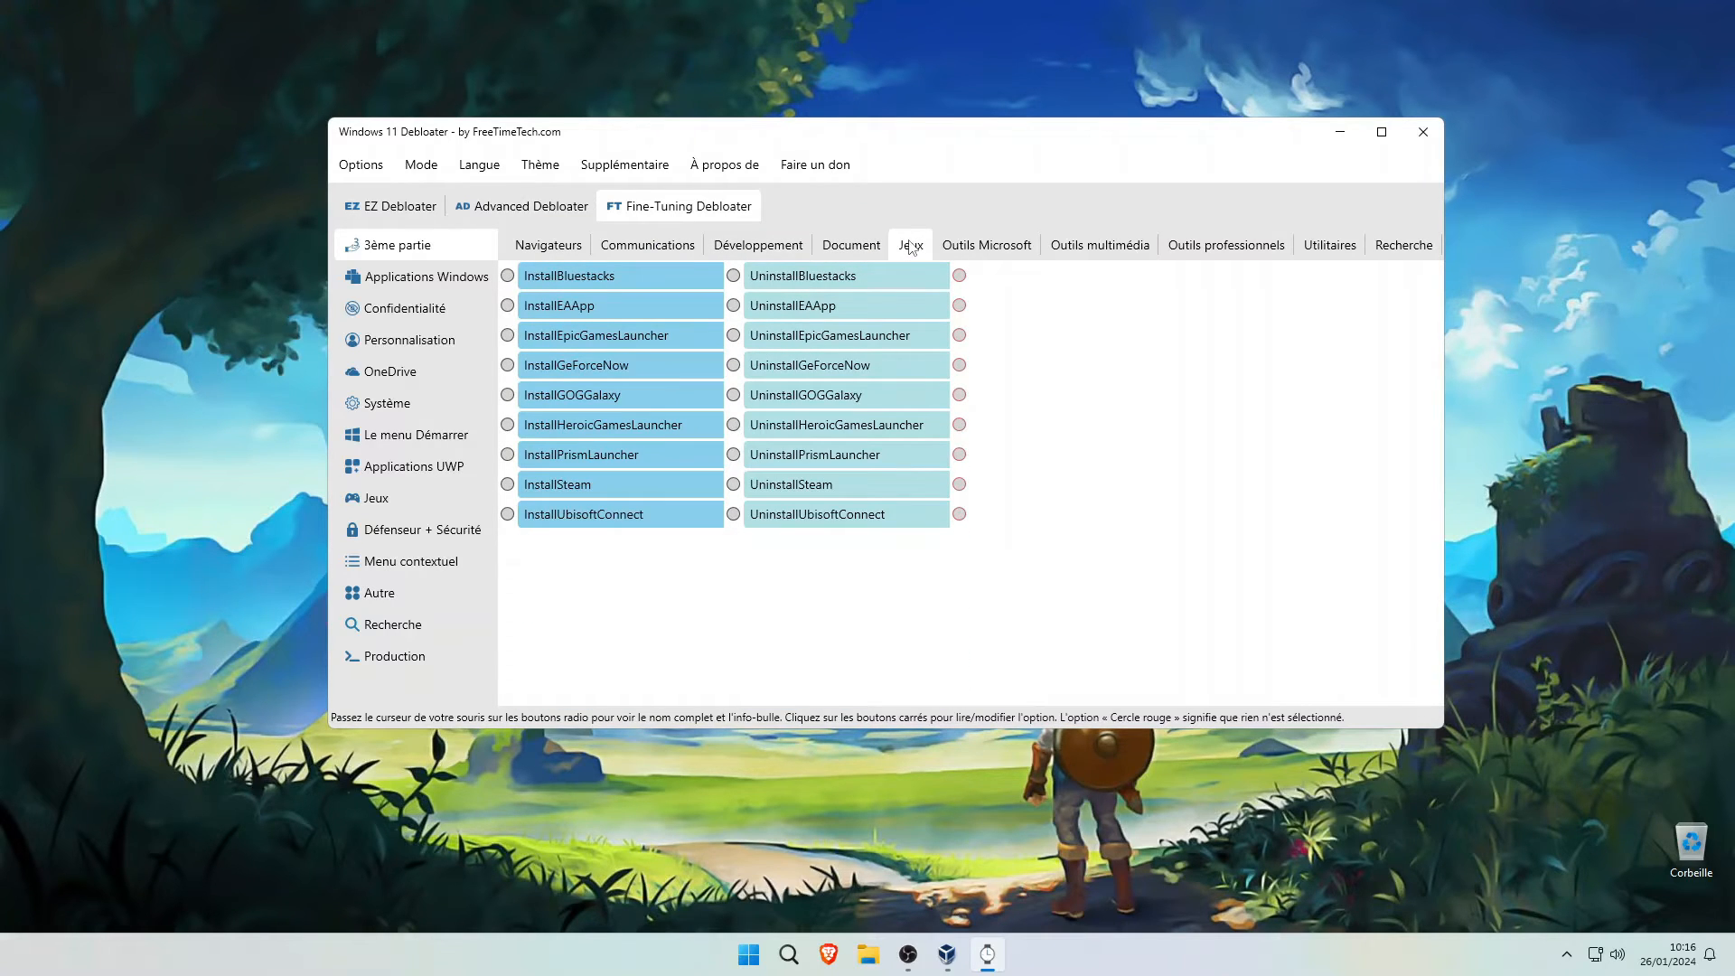
Step: Review the third-party apps offered under Outils Microsoft, Outils multimédia, Outils professionnels and Utilitaires
left_click(986, 246)
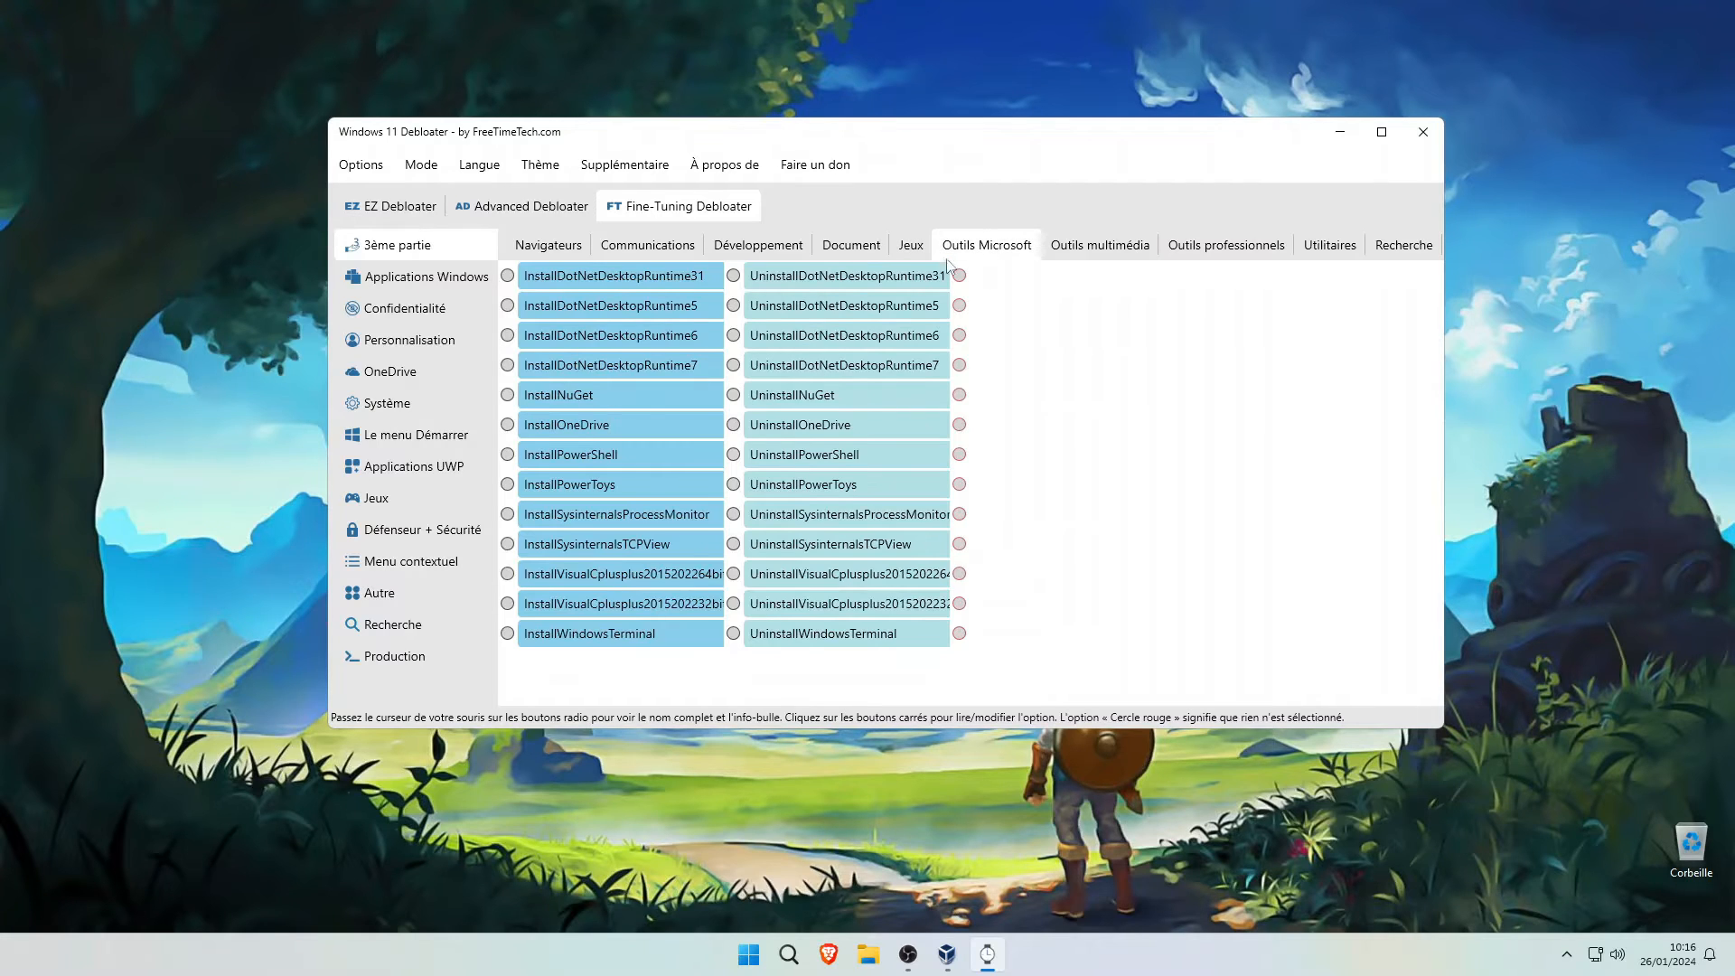
mouse_move(666, 367)
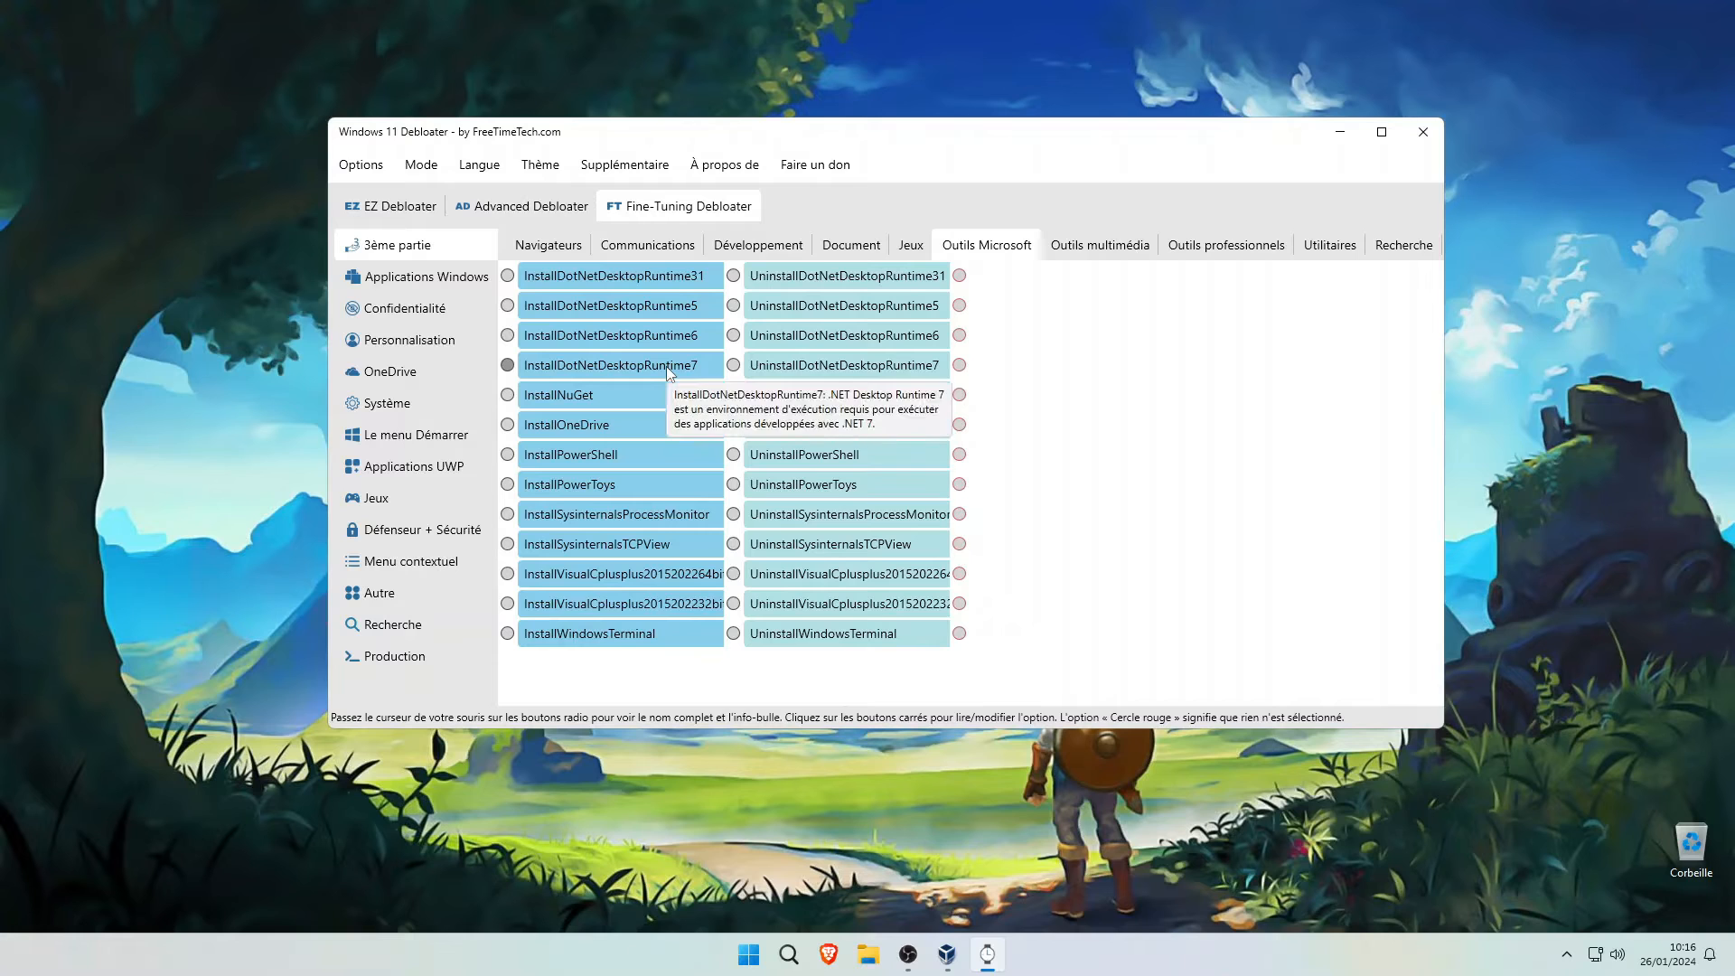
left_click(1087, 248)
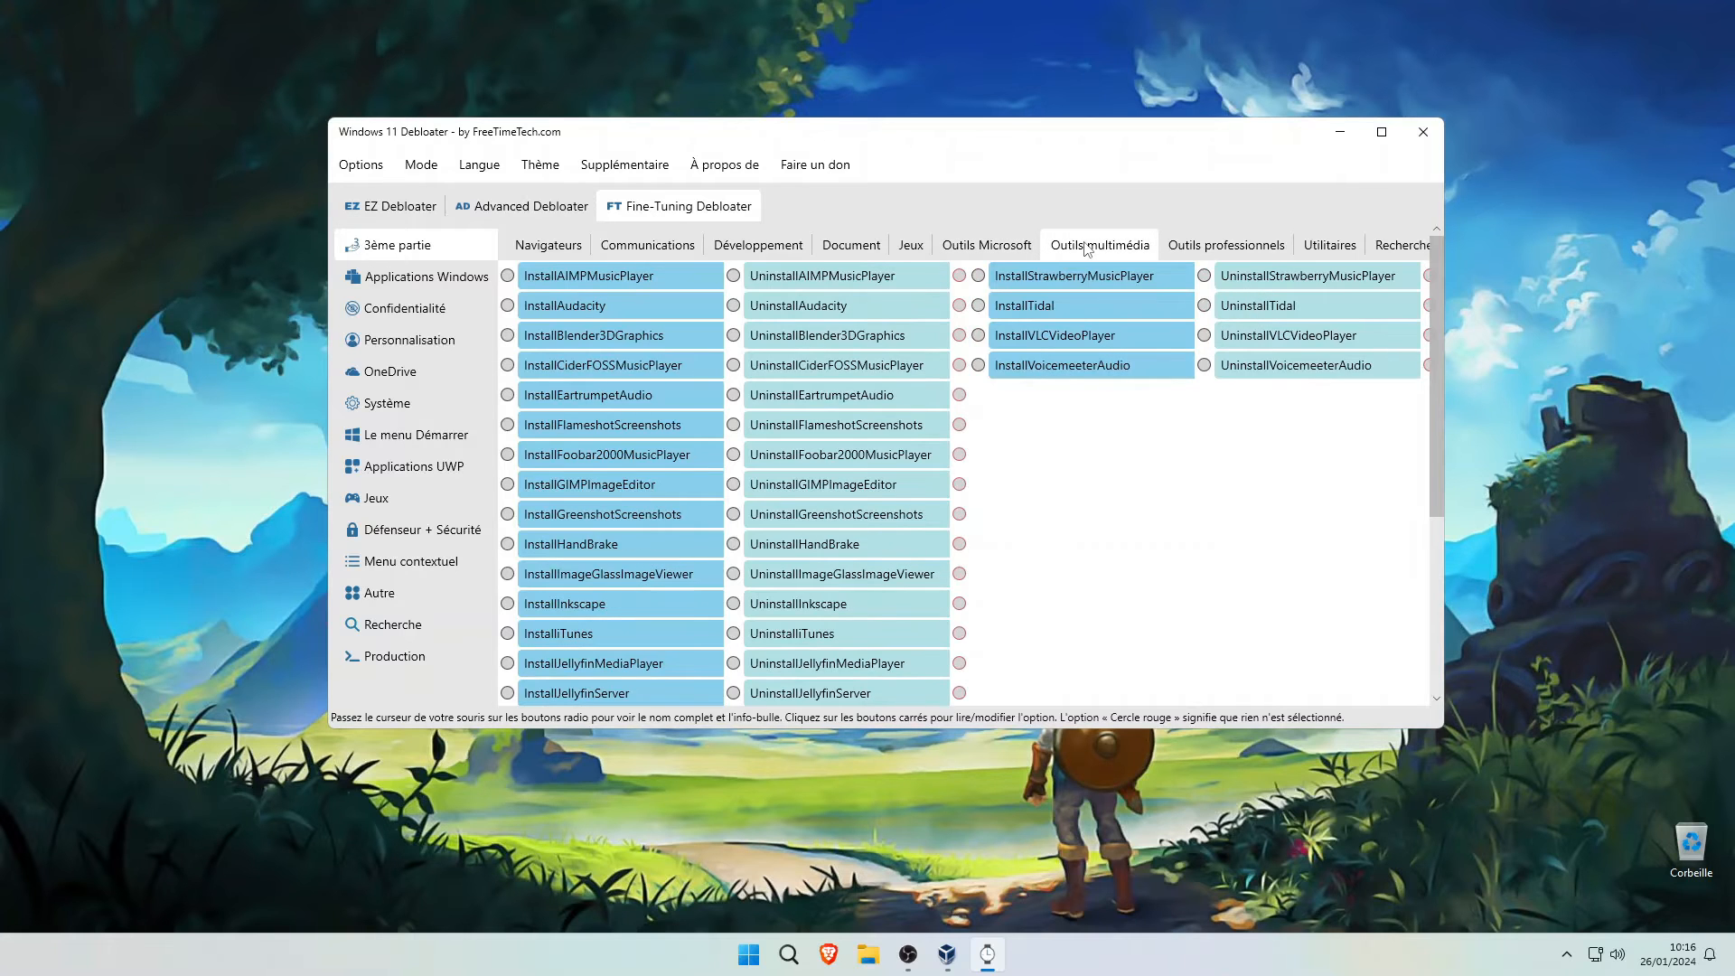
left_click(1207, 247)
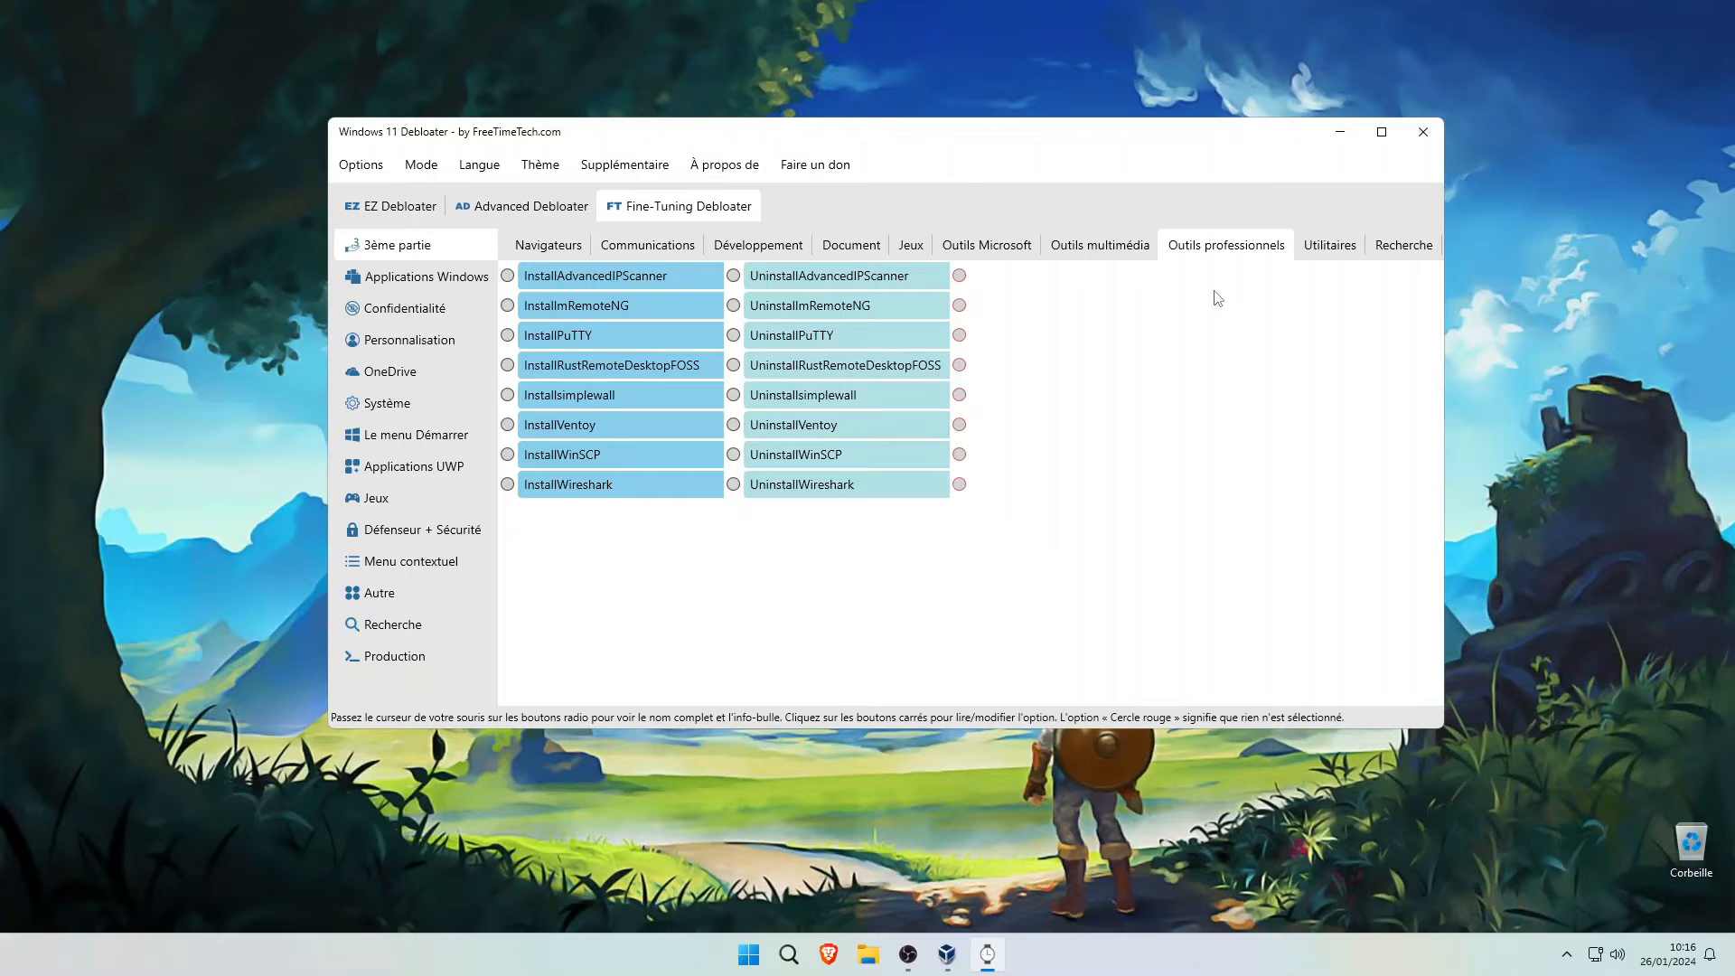
left_click(1321, 255)
scroll(1316, 275, "down", 7)
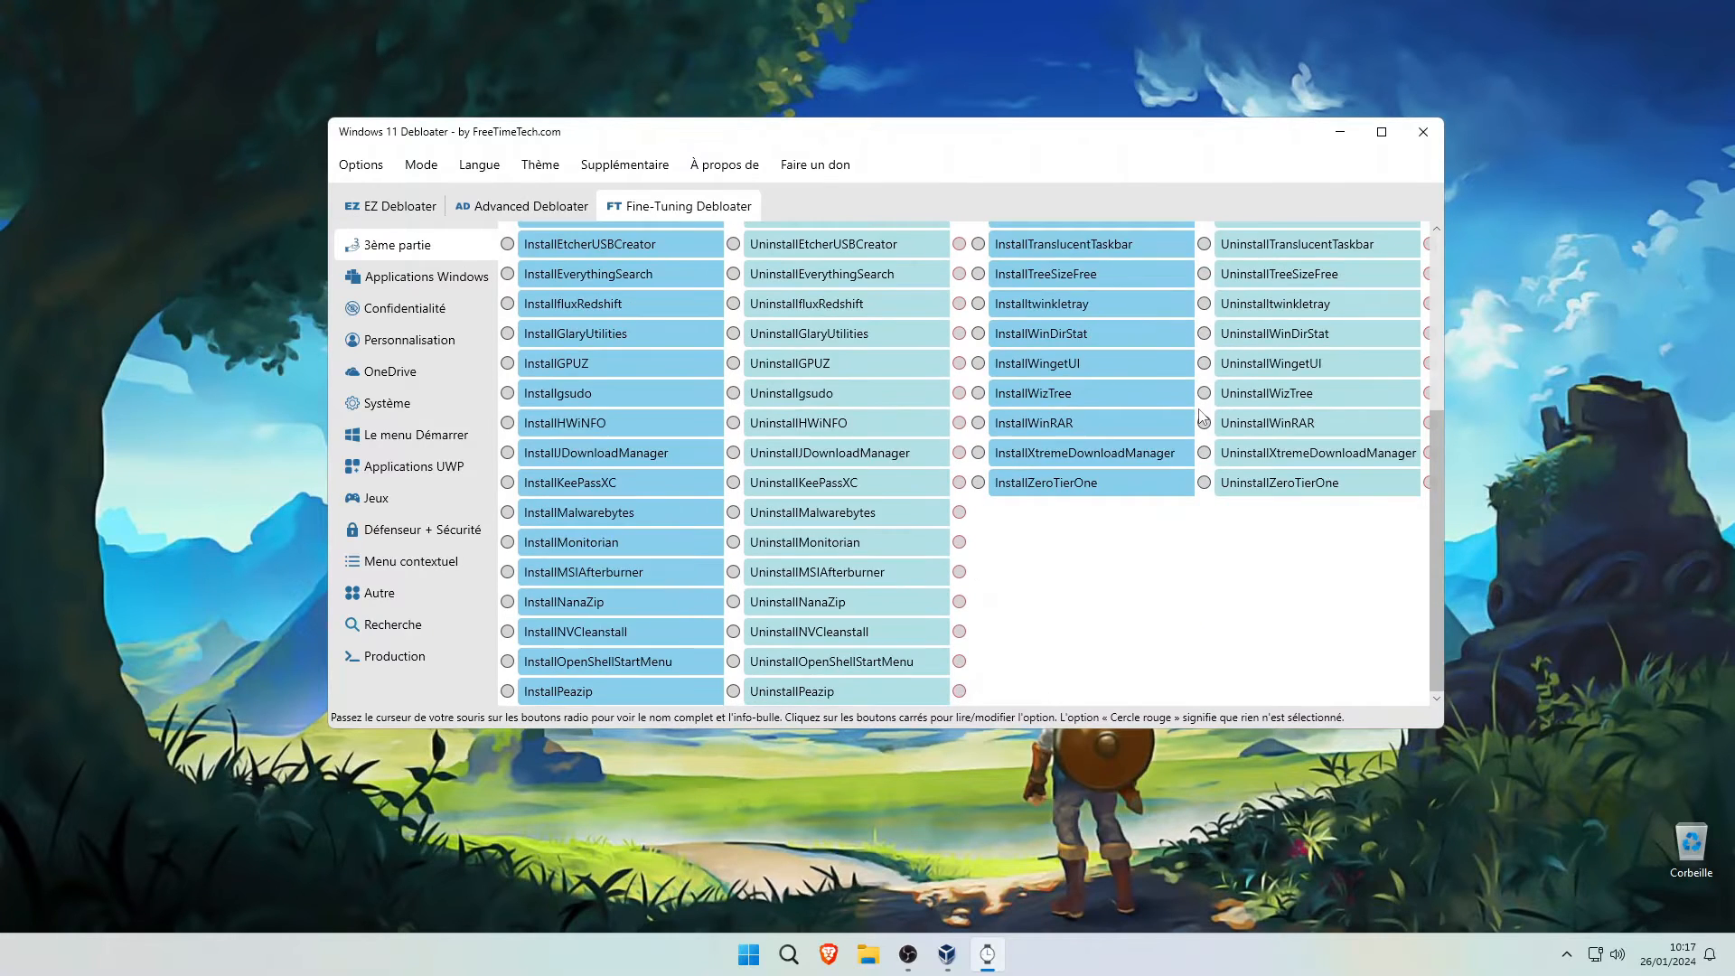
scroll(1315, 275, "up", 7)
Step: Search the third-party apps for "steam" and view the highlighted entries in the Jeux category
left_click(1399, 246)
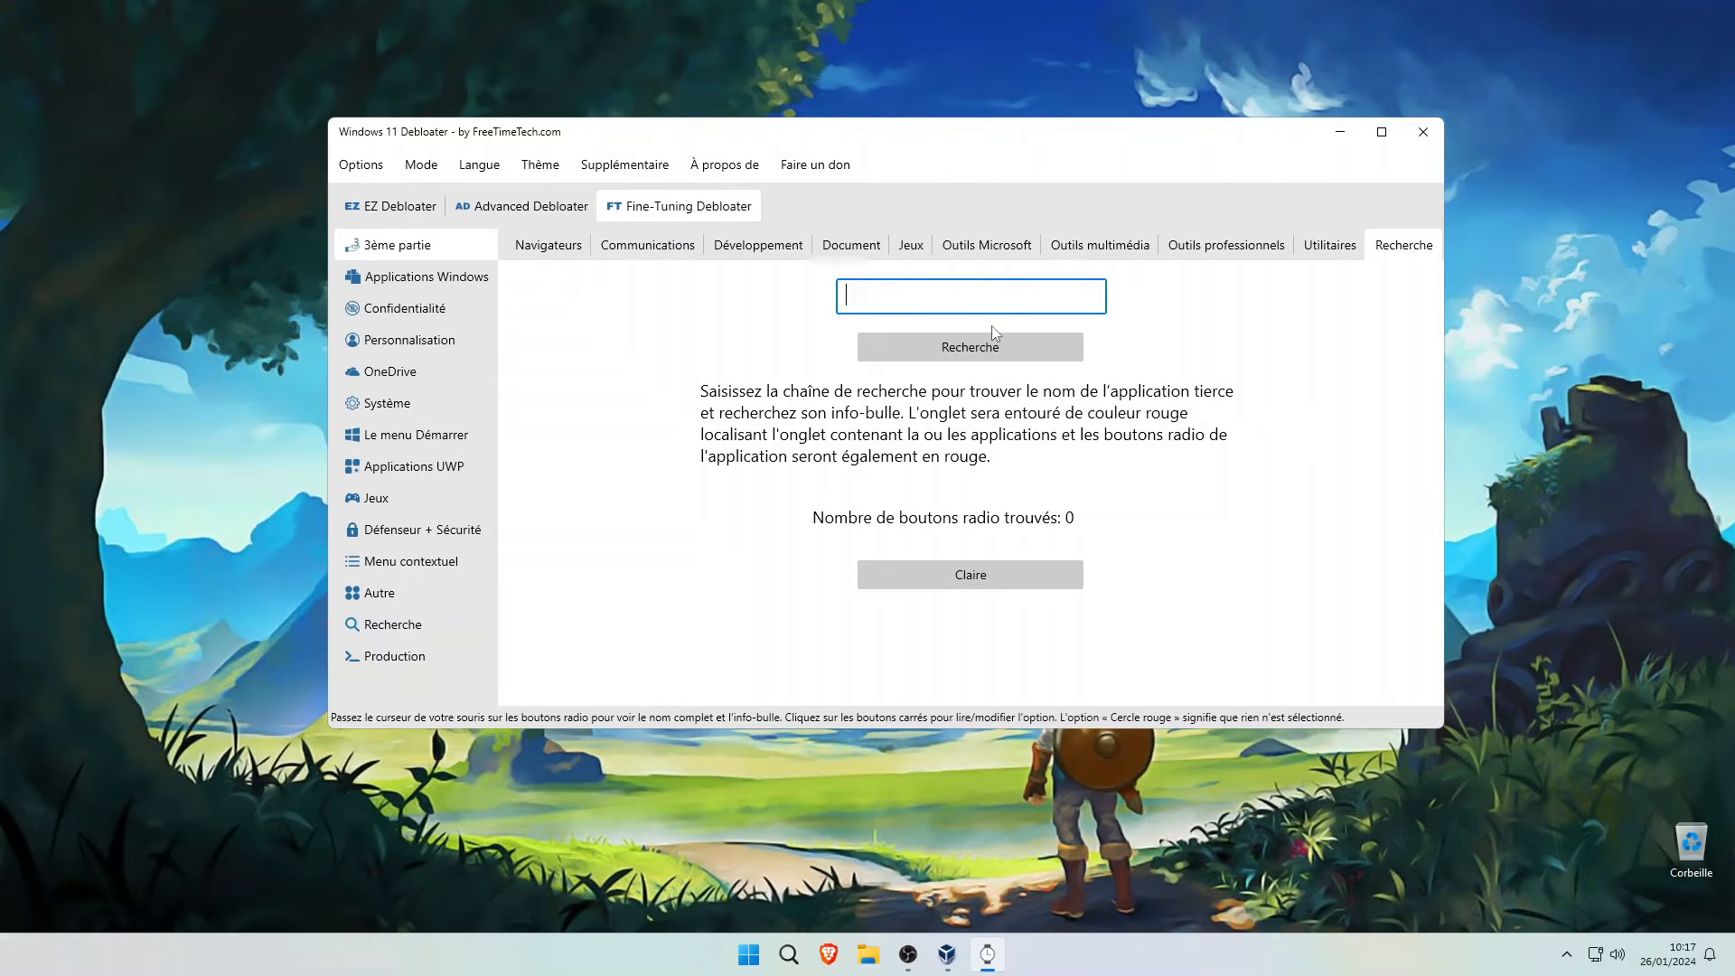
type("steam")
left_click(1022, 347)
left_click(917, 251)
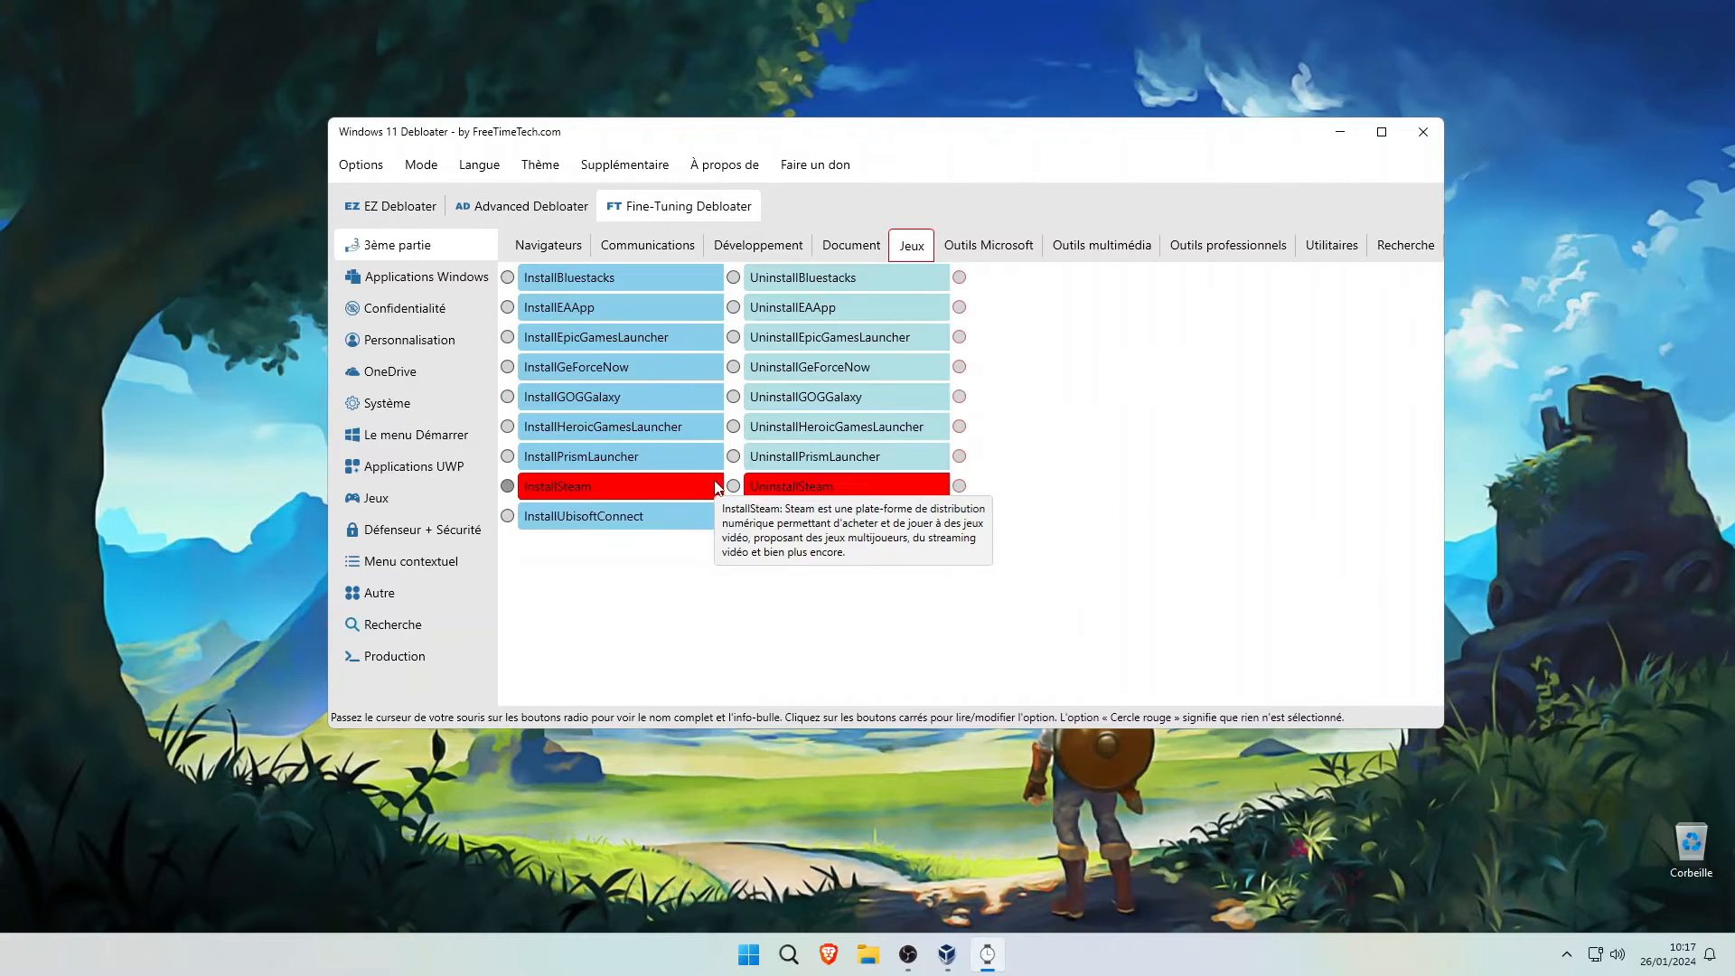
Step: Examine the Fine-Tuning options for Applications Windows, Confidentialité, Personnalisation, OneDrive and Système
left_click(420, 278)
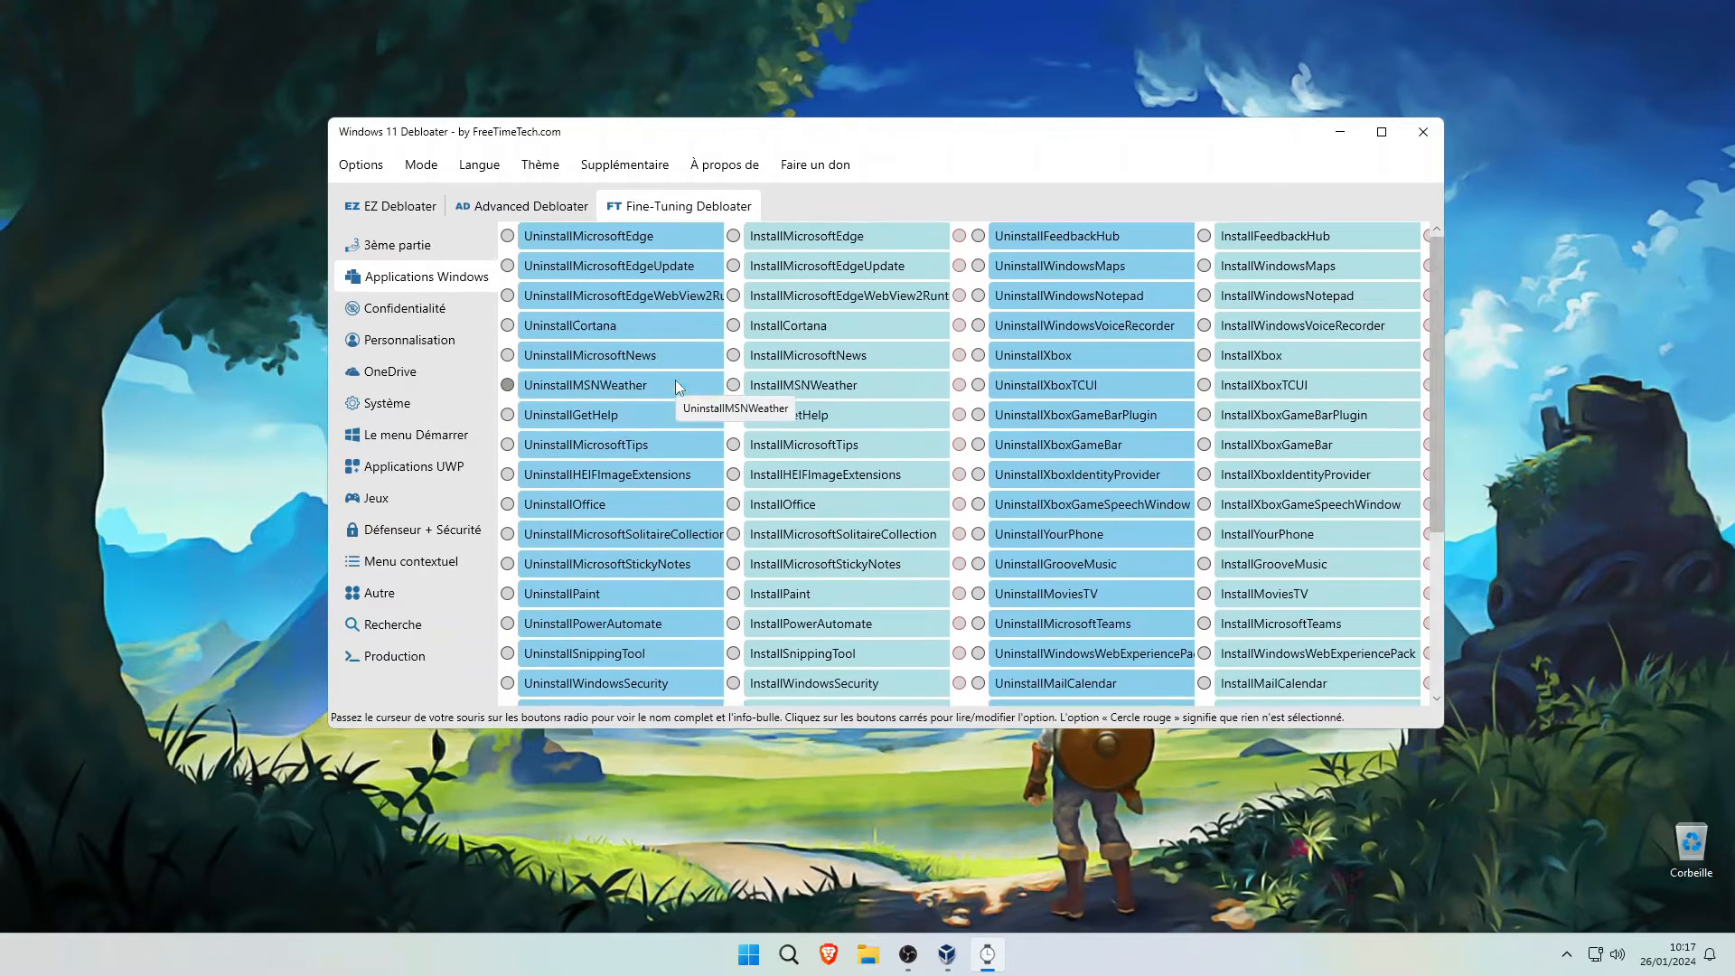
left_click(404, 308)
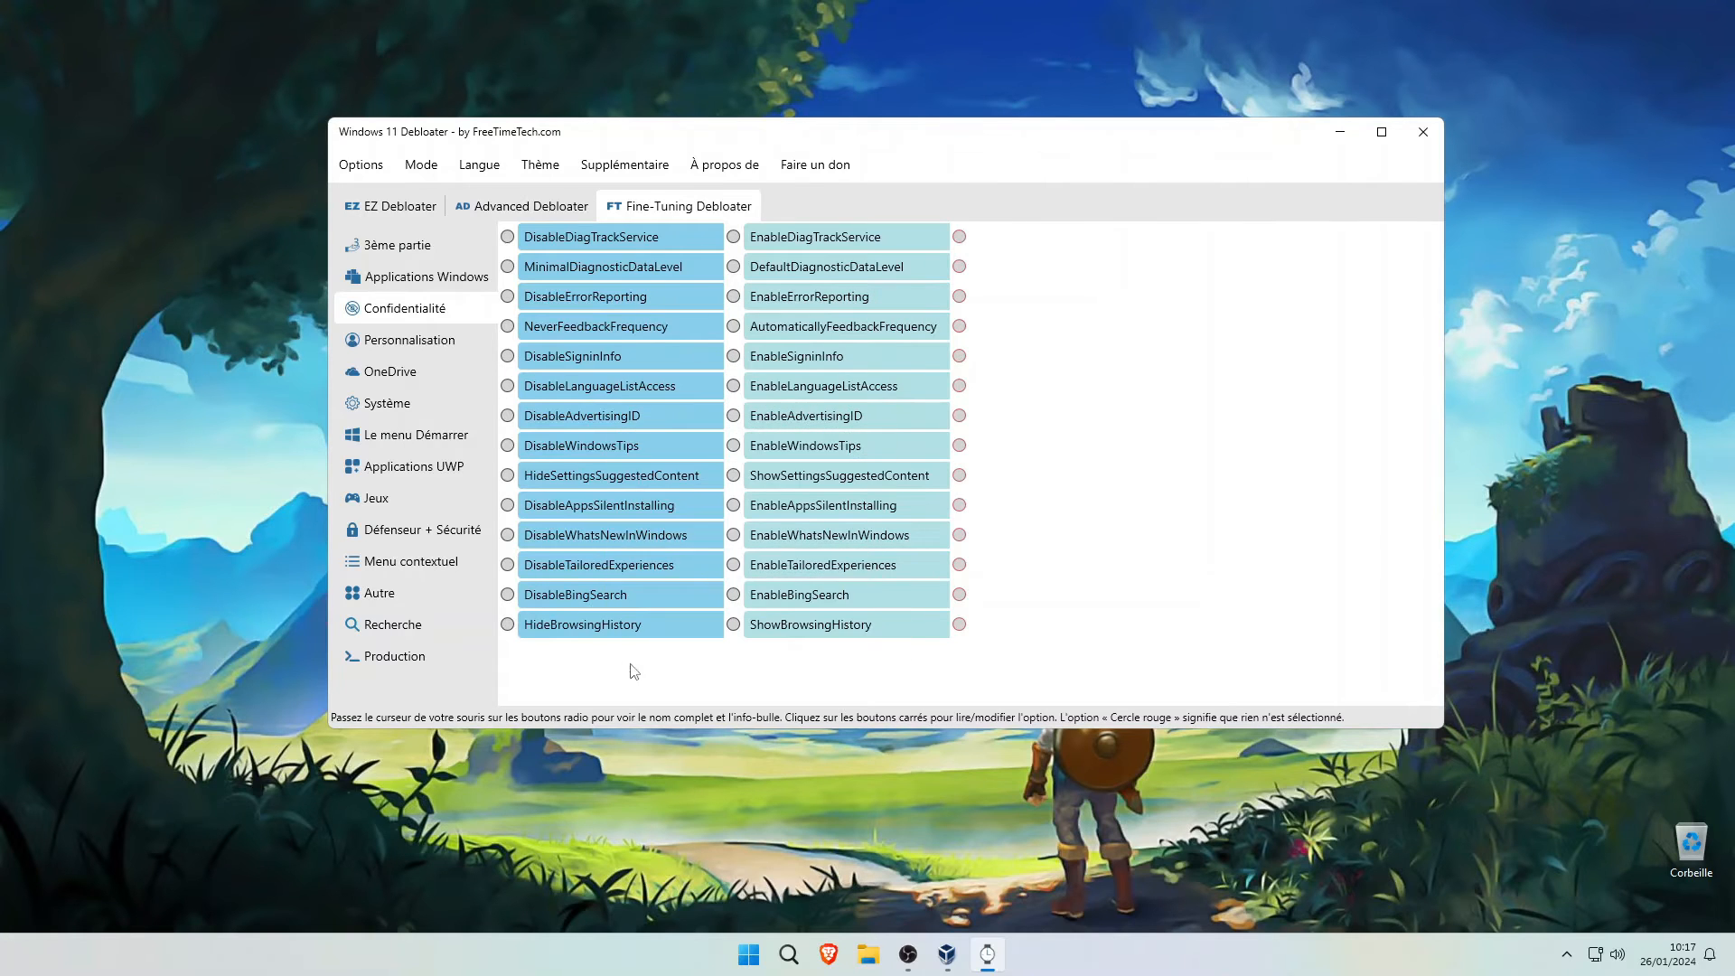
left_click(430, 350)
scroll(615, 407, "down", 3)
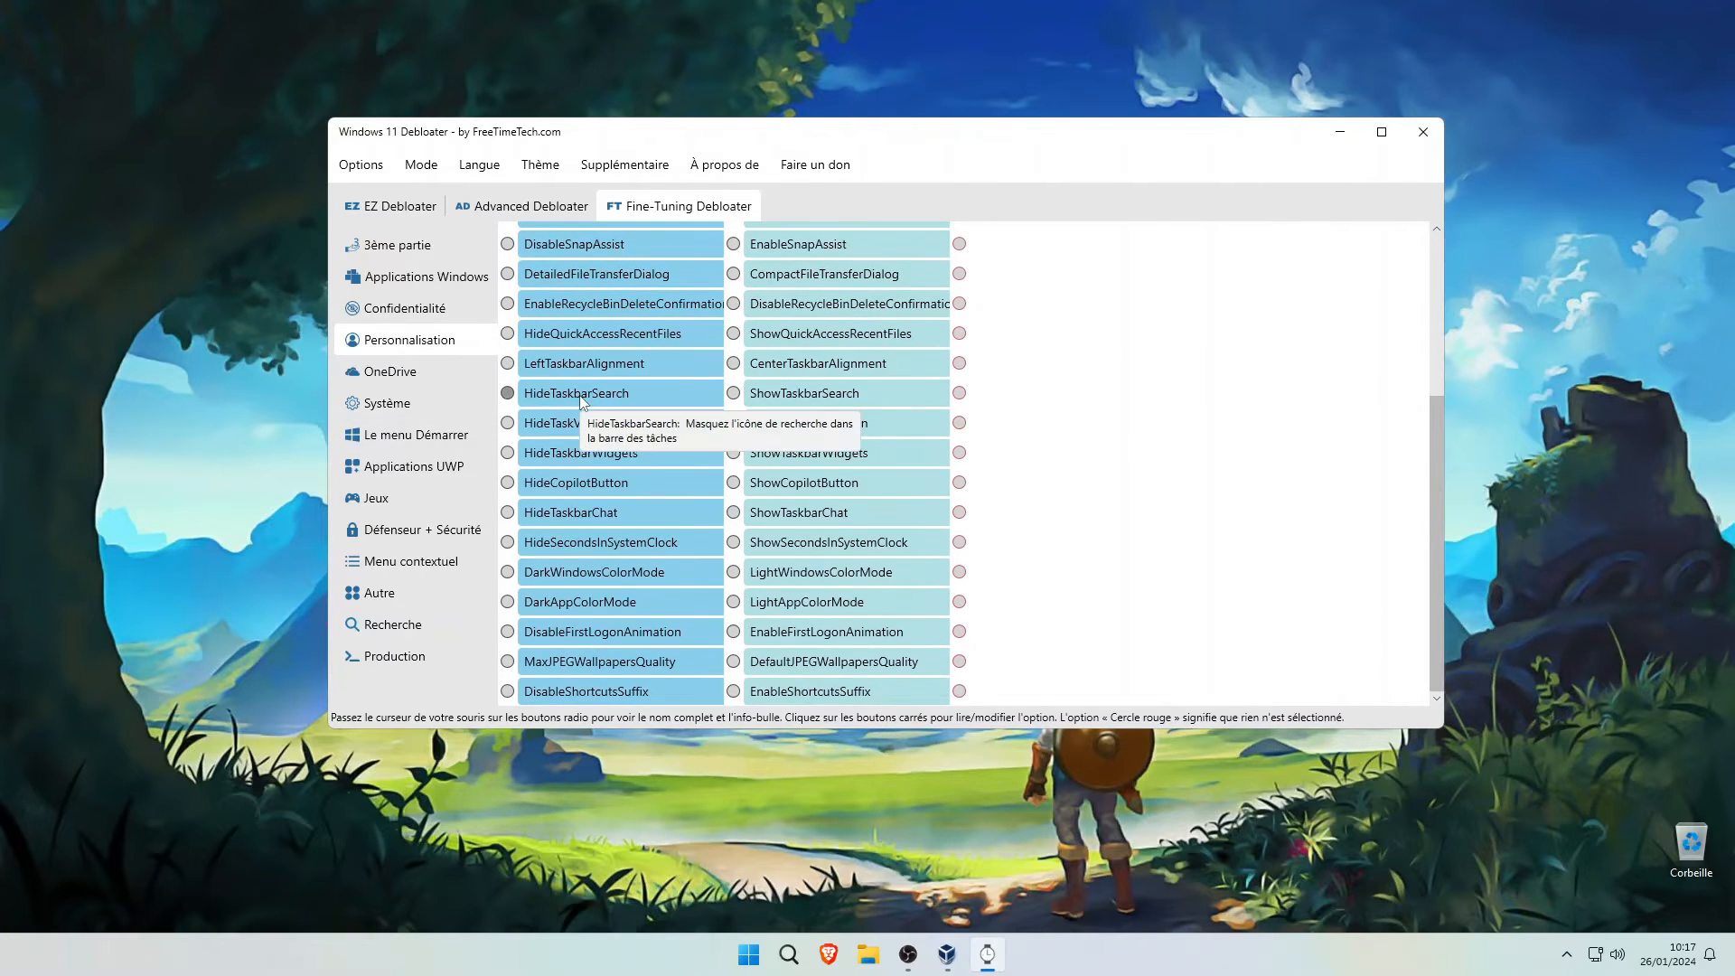
left_click(407, 380)
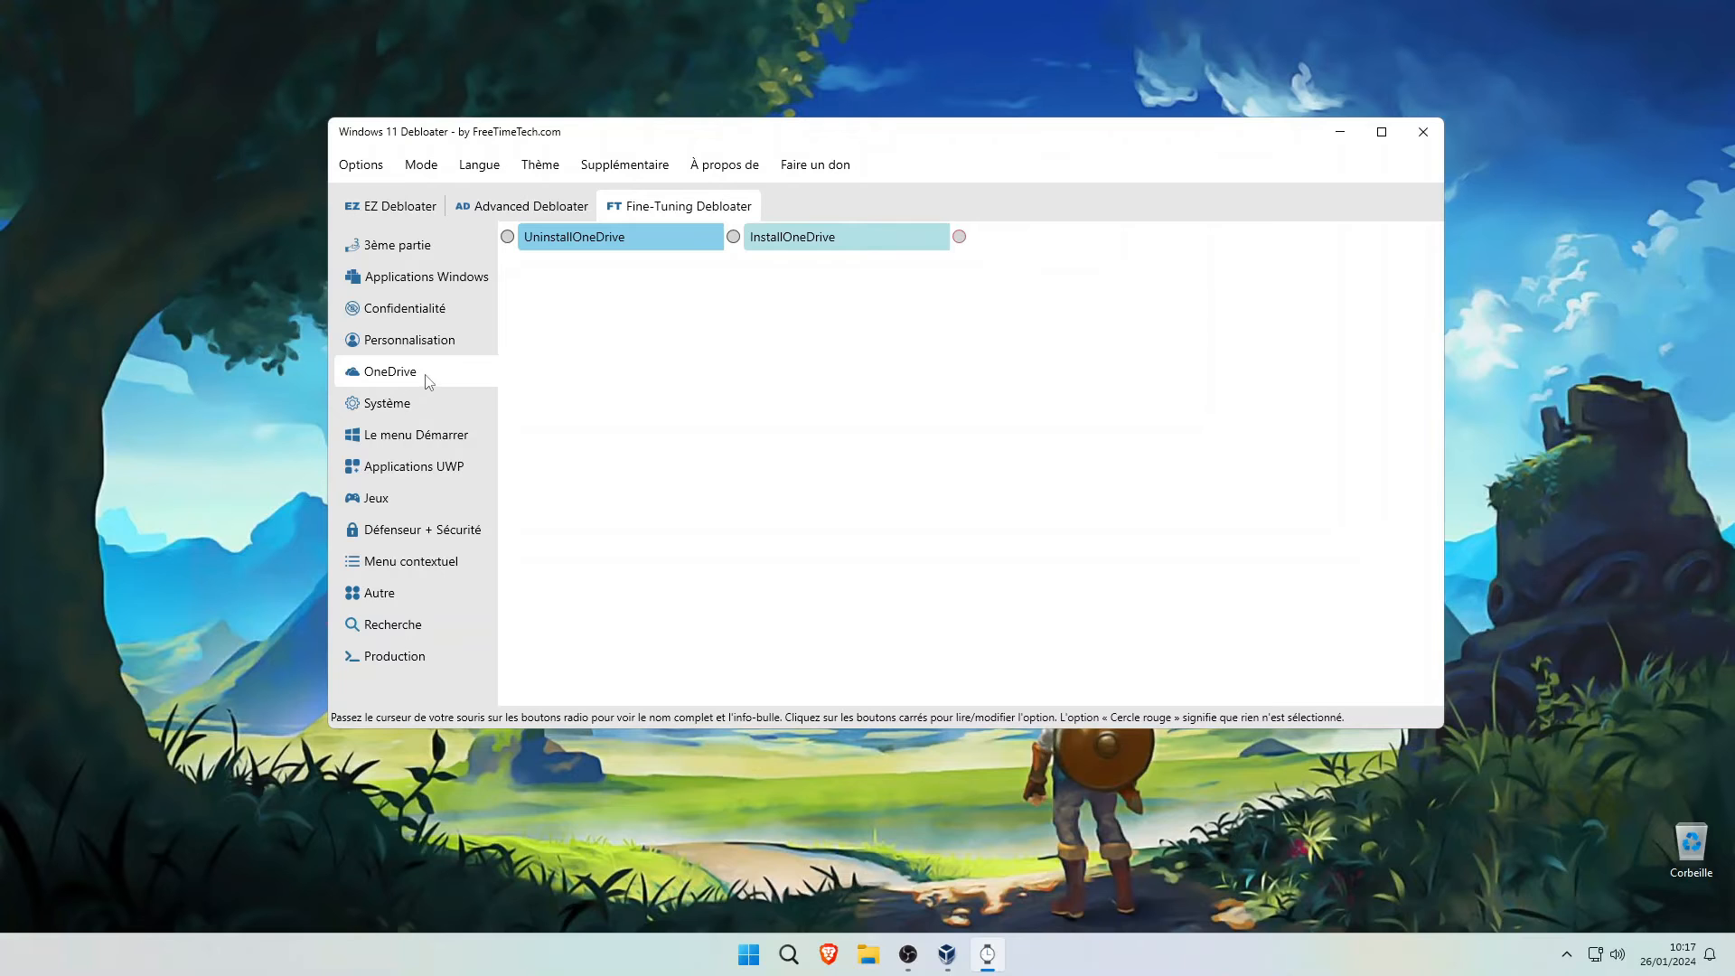
left_click(425, 407)
scroll(610, 509, "down", 5)
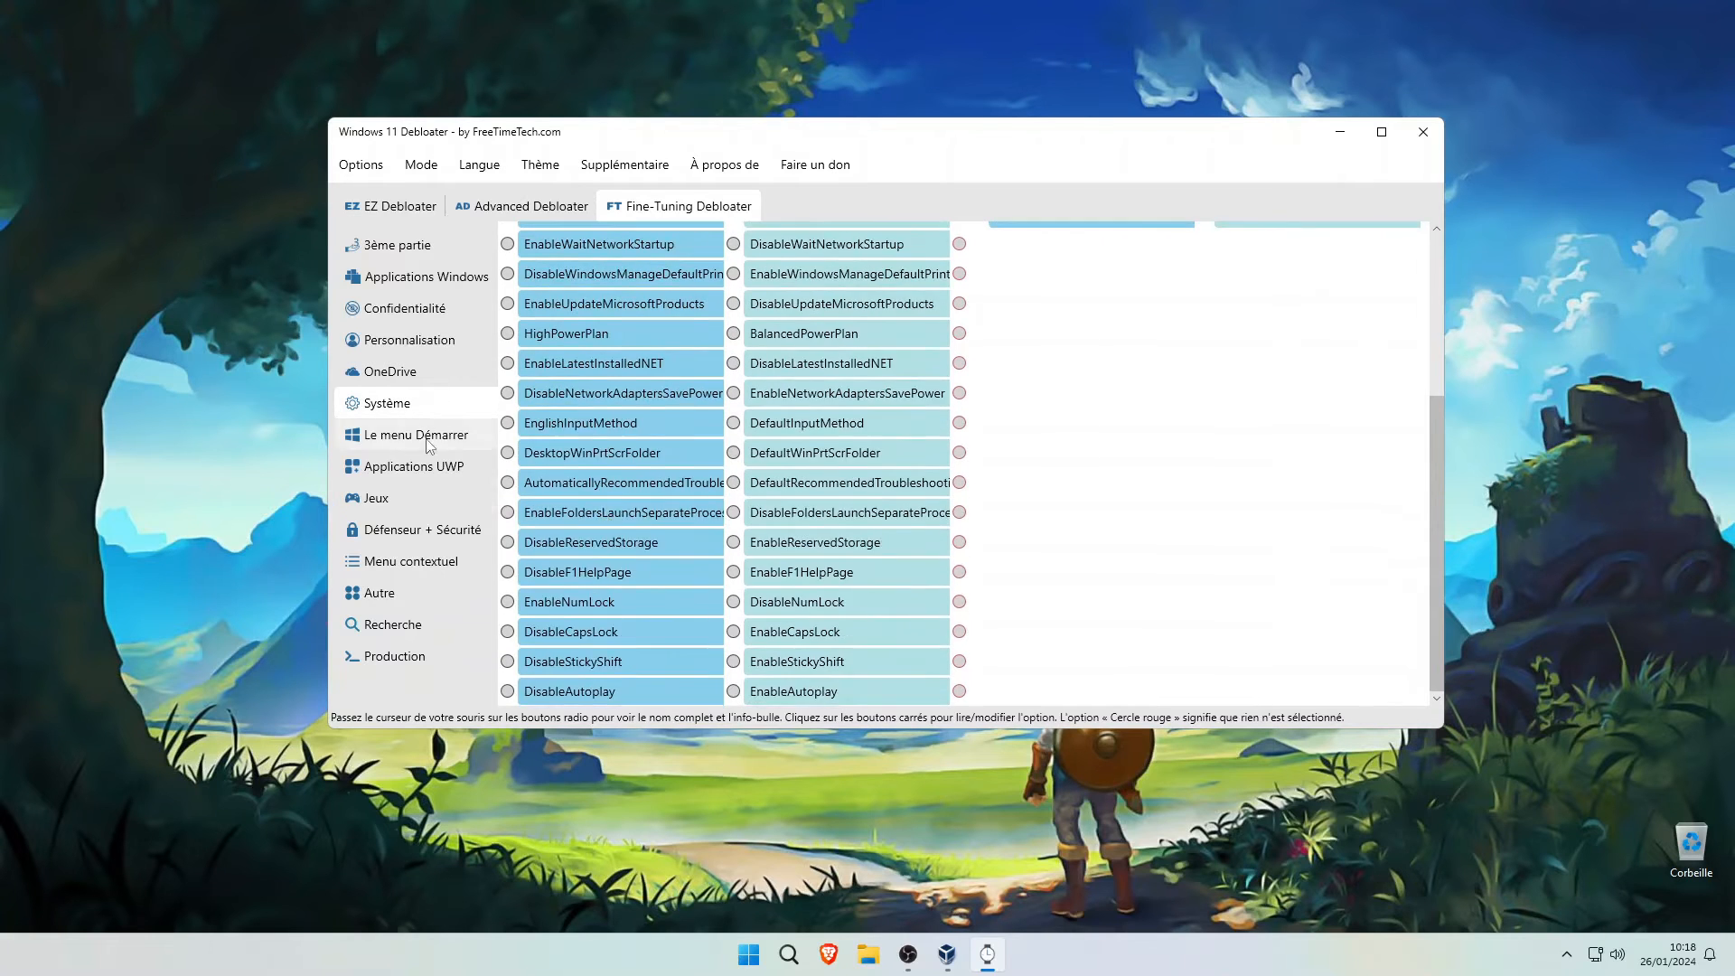
Step: Look through the remaining Fine-Tuning sections, from Le menu Démarrer and Applications UWP to Autre, Recherche and Production
left_click(447, 442)
left_click(415, 471)
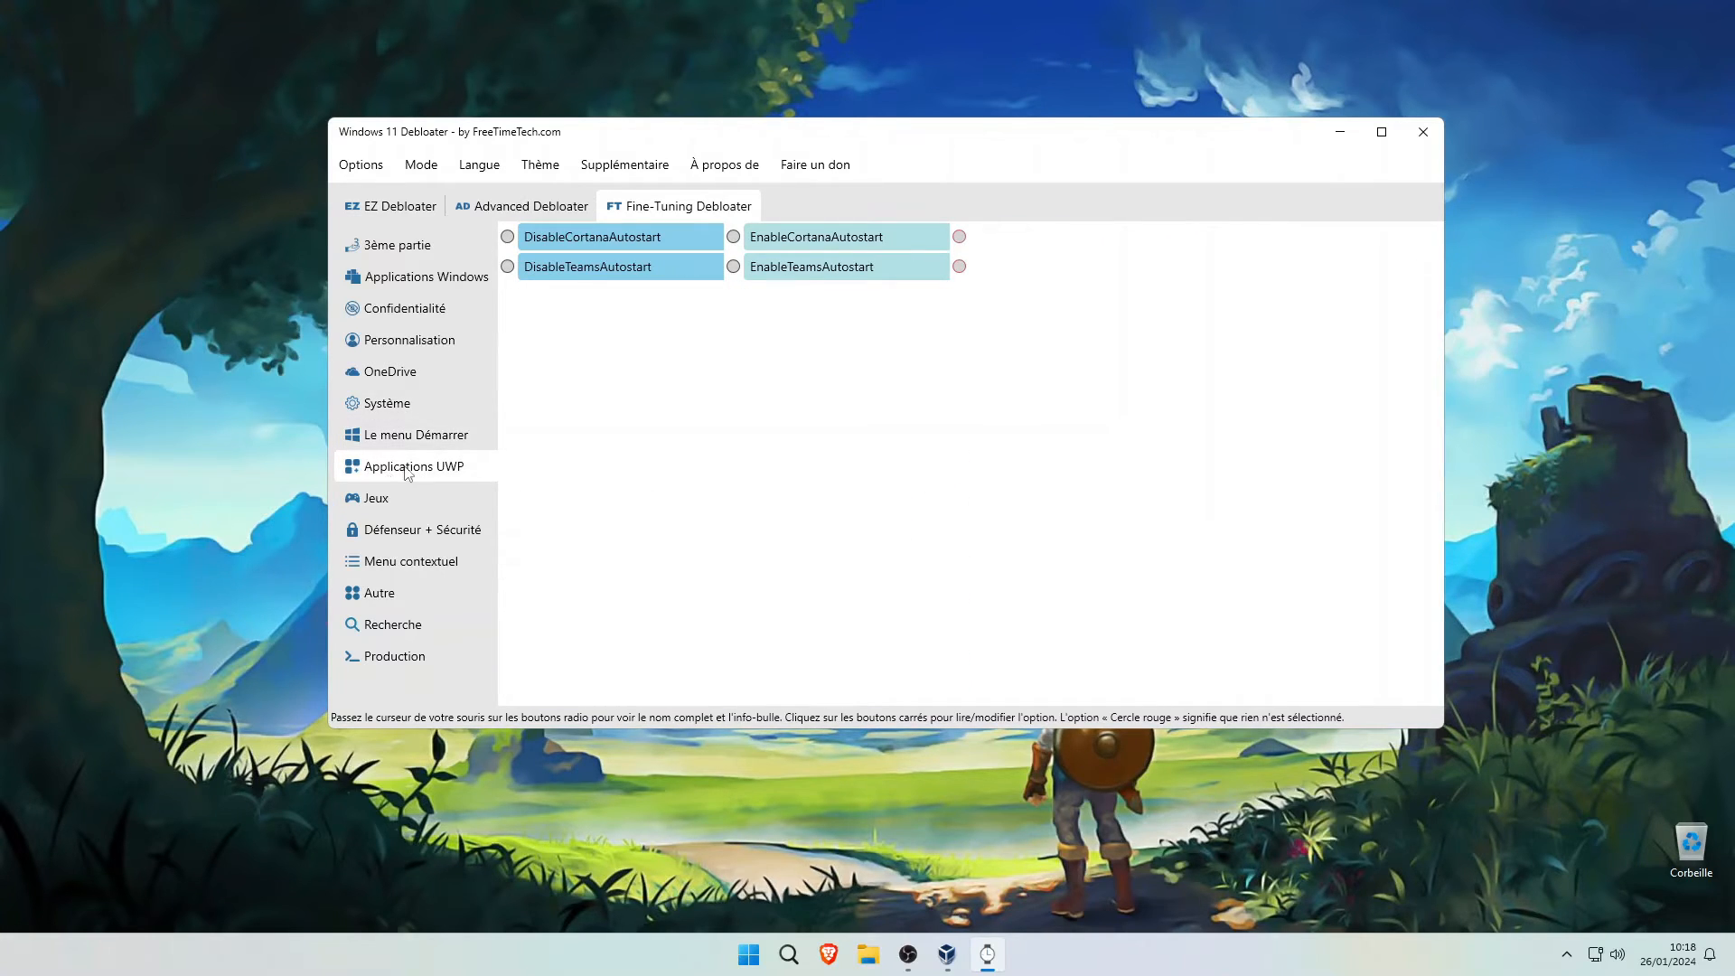
left_click(377, 504)
left_click(403, 473)
left_click(413, 497)
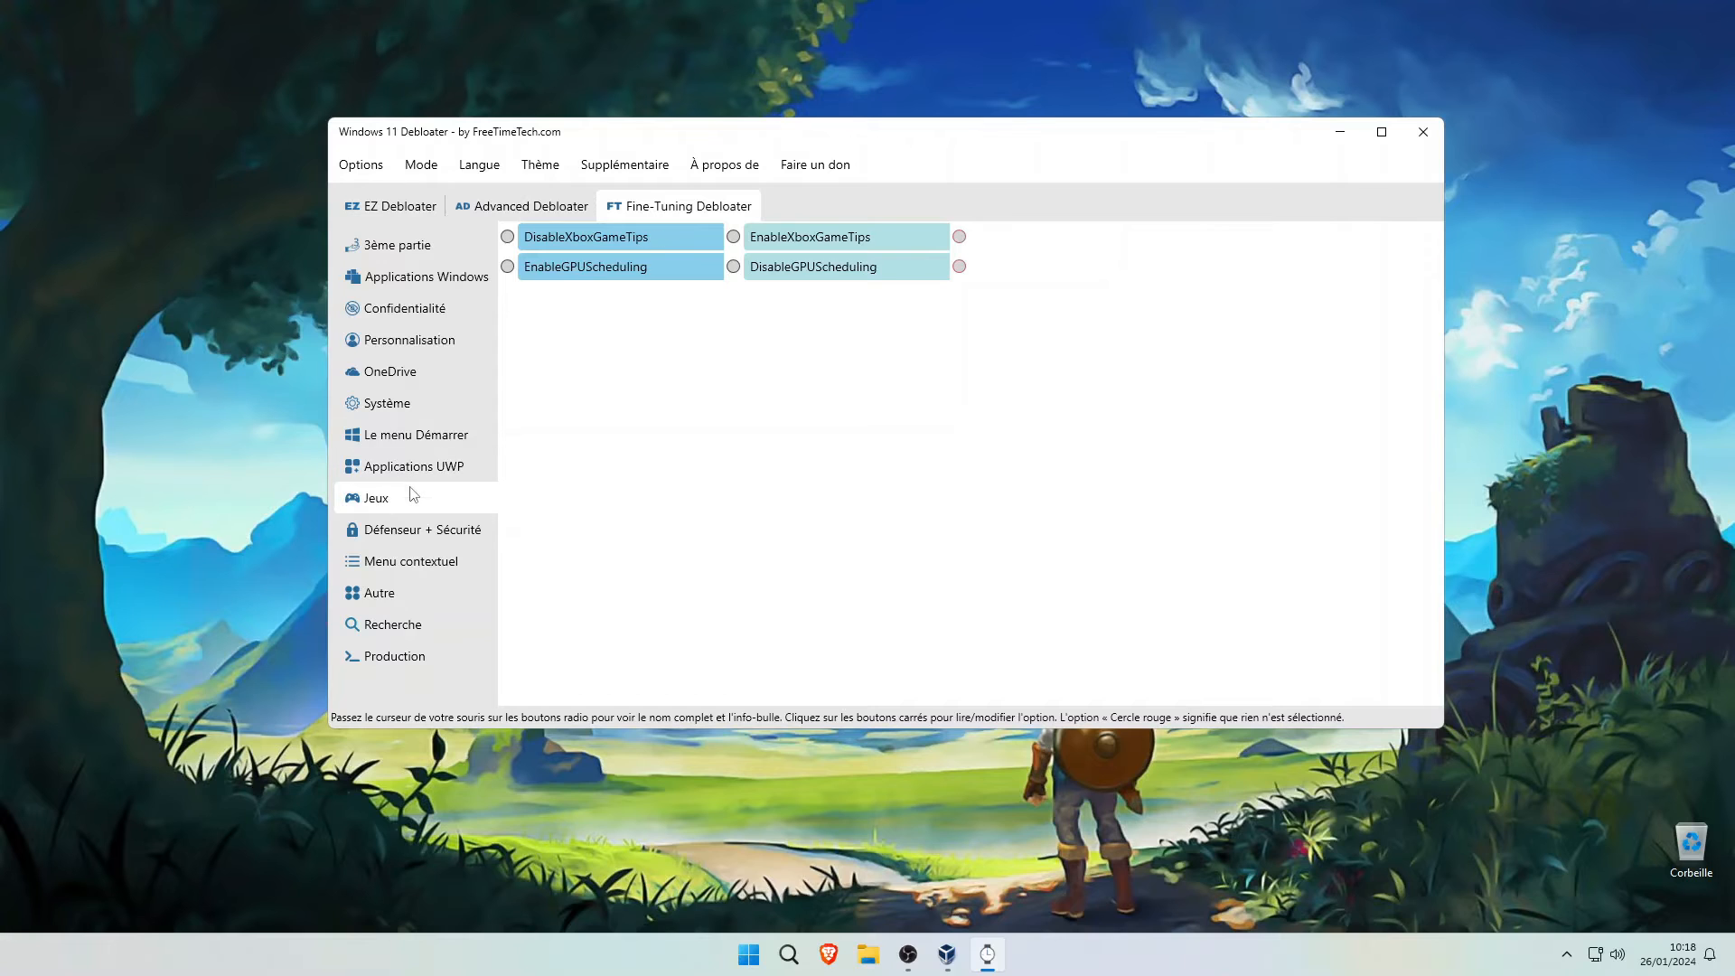
left_click(403, 536)
left_click(418, 565)
left_click(418, 597)
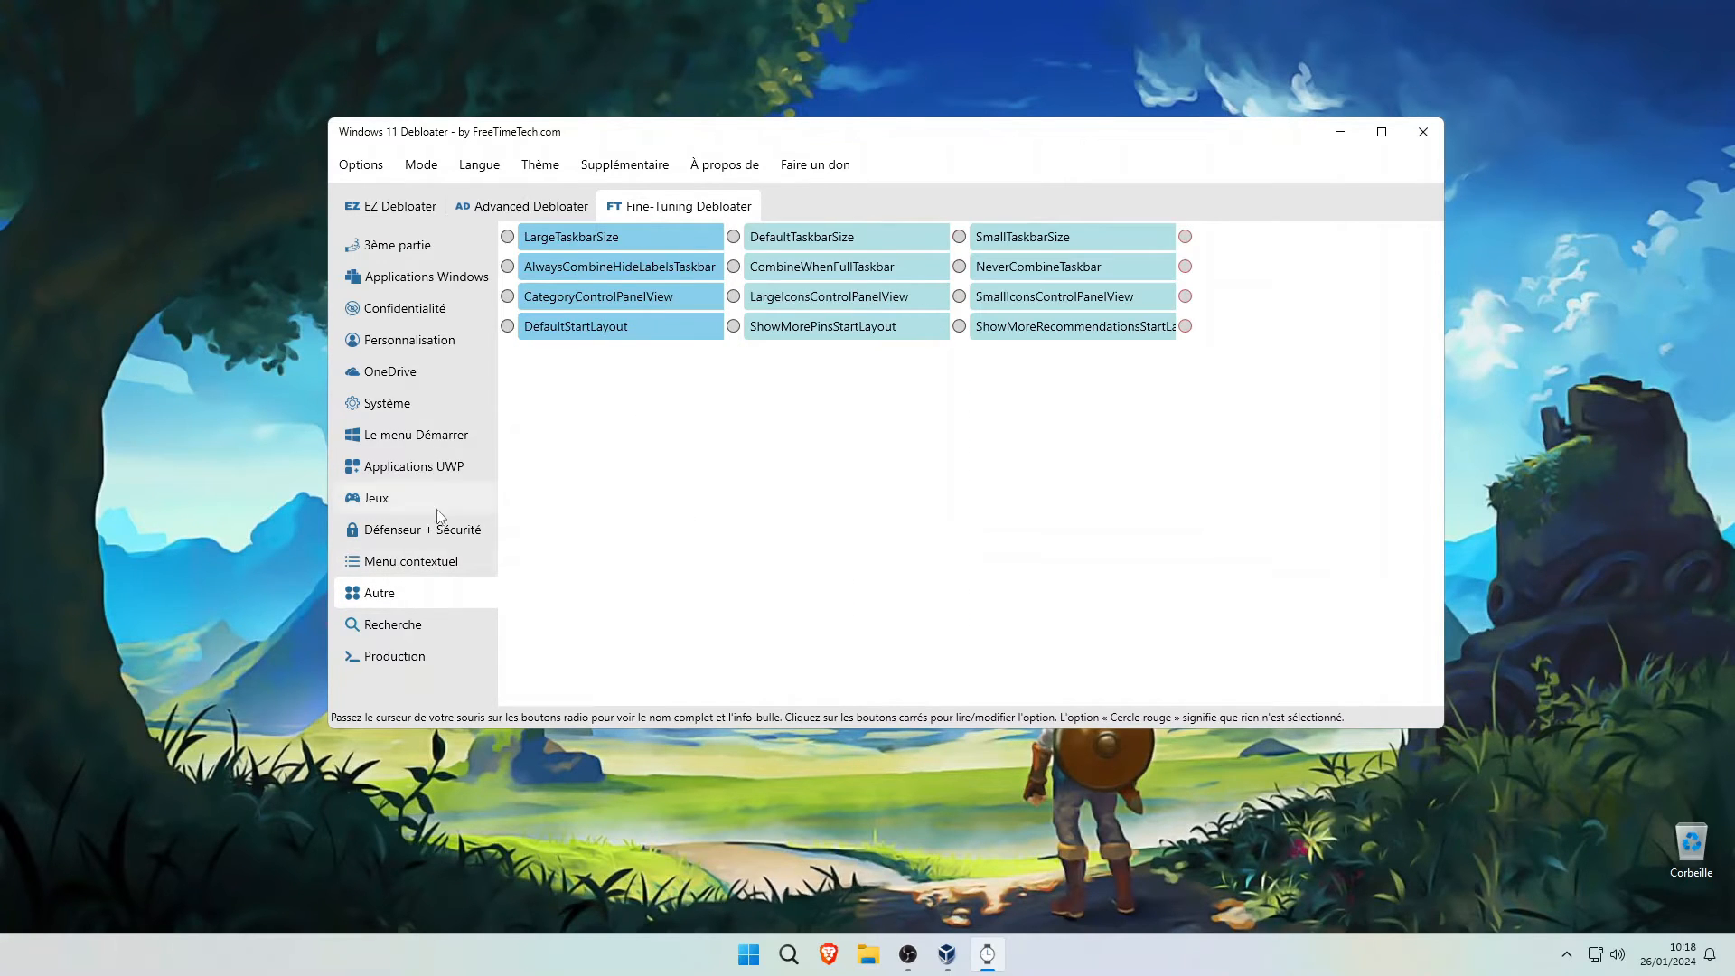
left_click(425, 626)
left_click(432, 652)
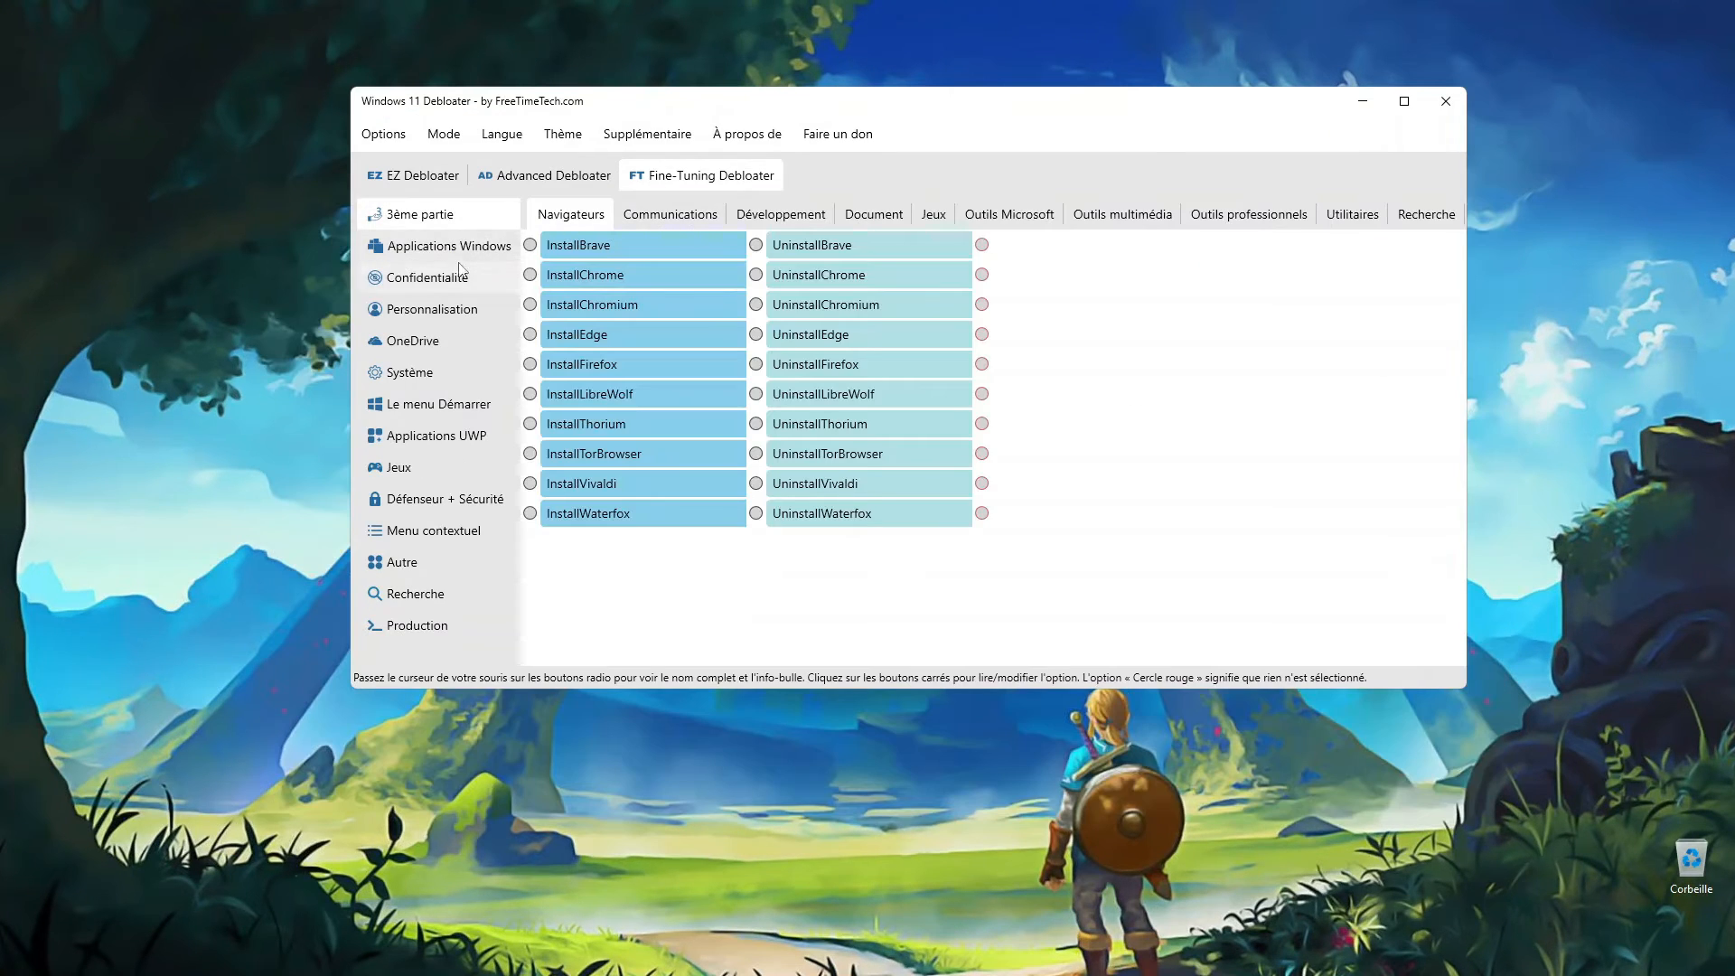
Step: Select the DisableAdvertisingID and DisableWindowsTips options in the Confidentialité section
left_click(436, 277)
left_click(541, 397)
left_click(599, 416)
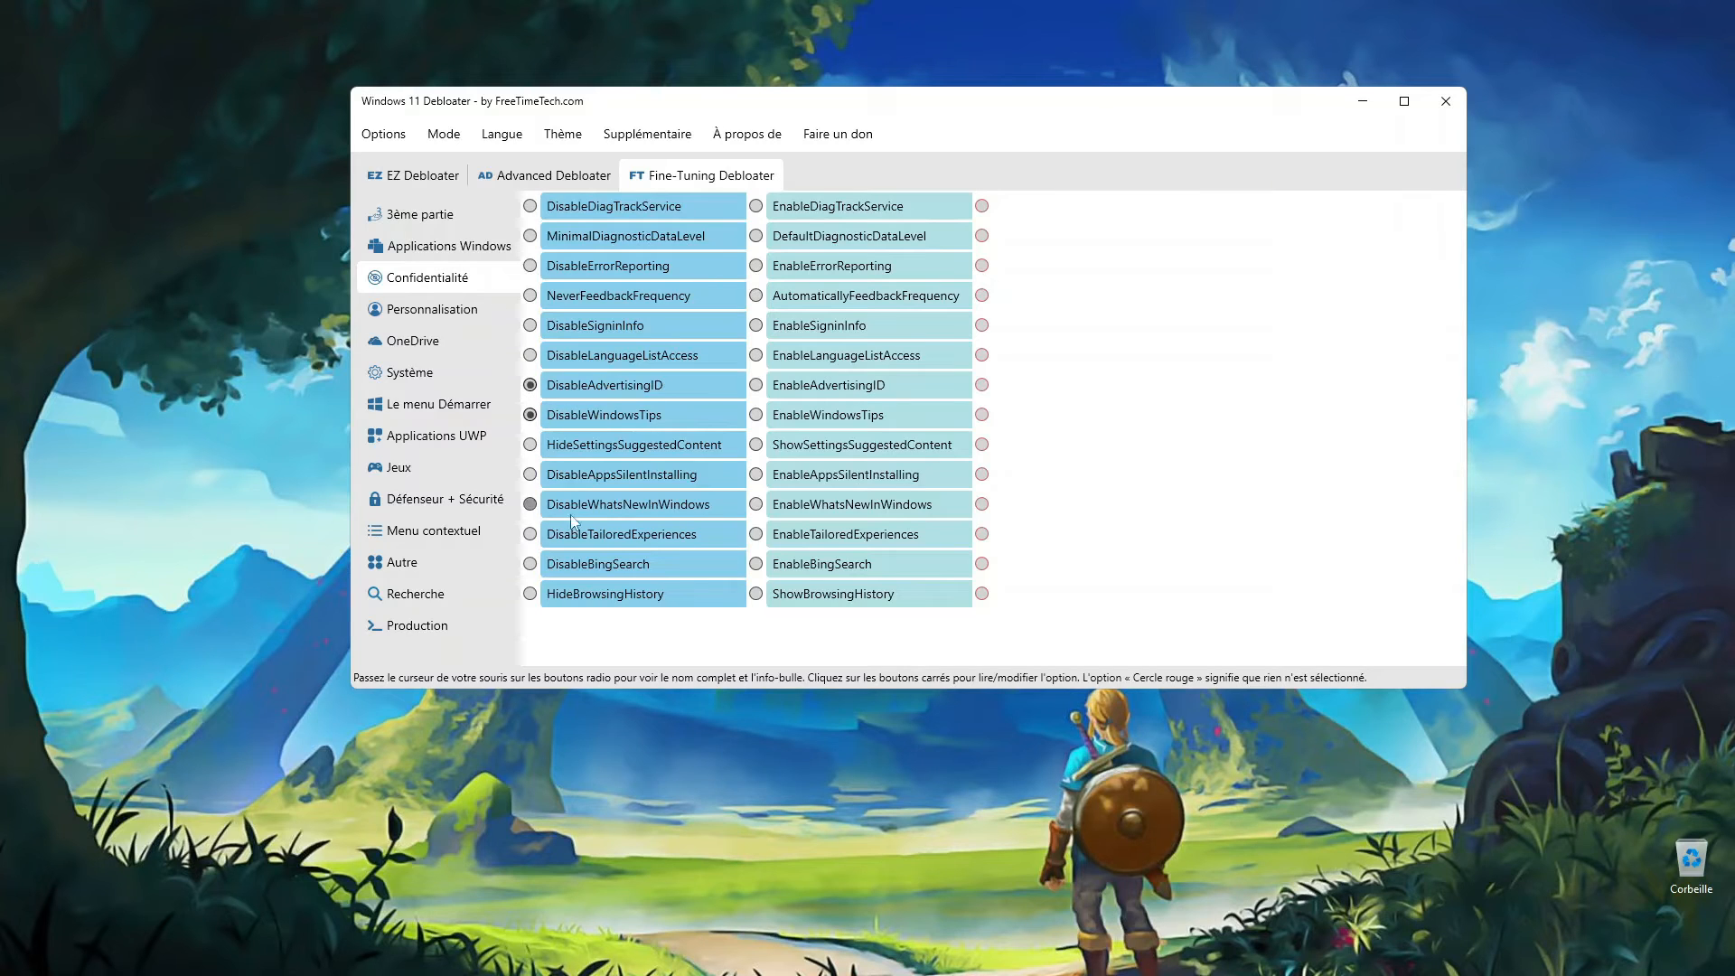
Step: Check the Jeux and Menu contextuel options, and select DisableHibernation in the Système section
left_click(420, 466)
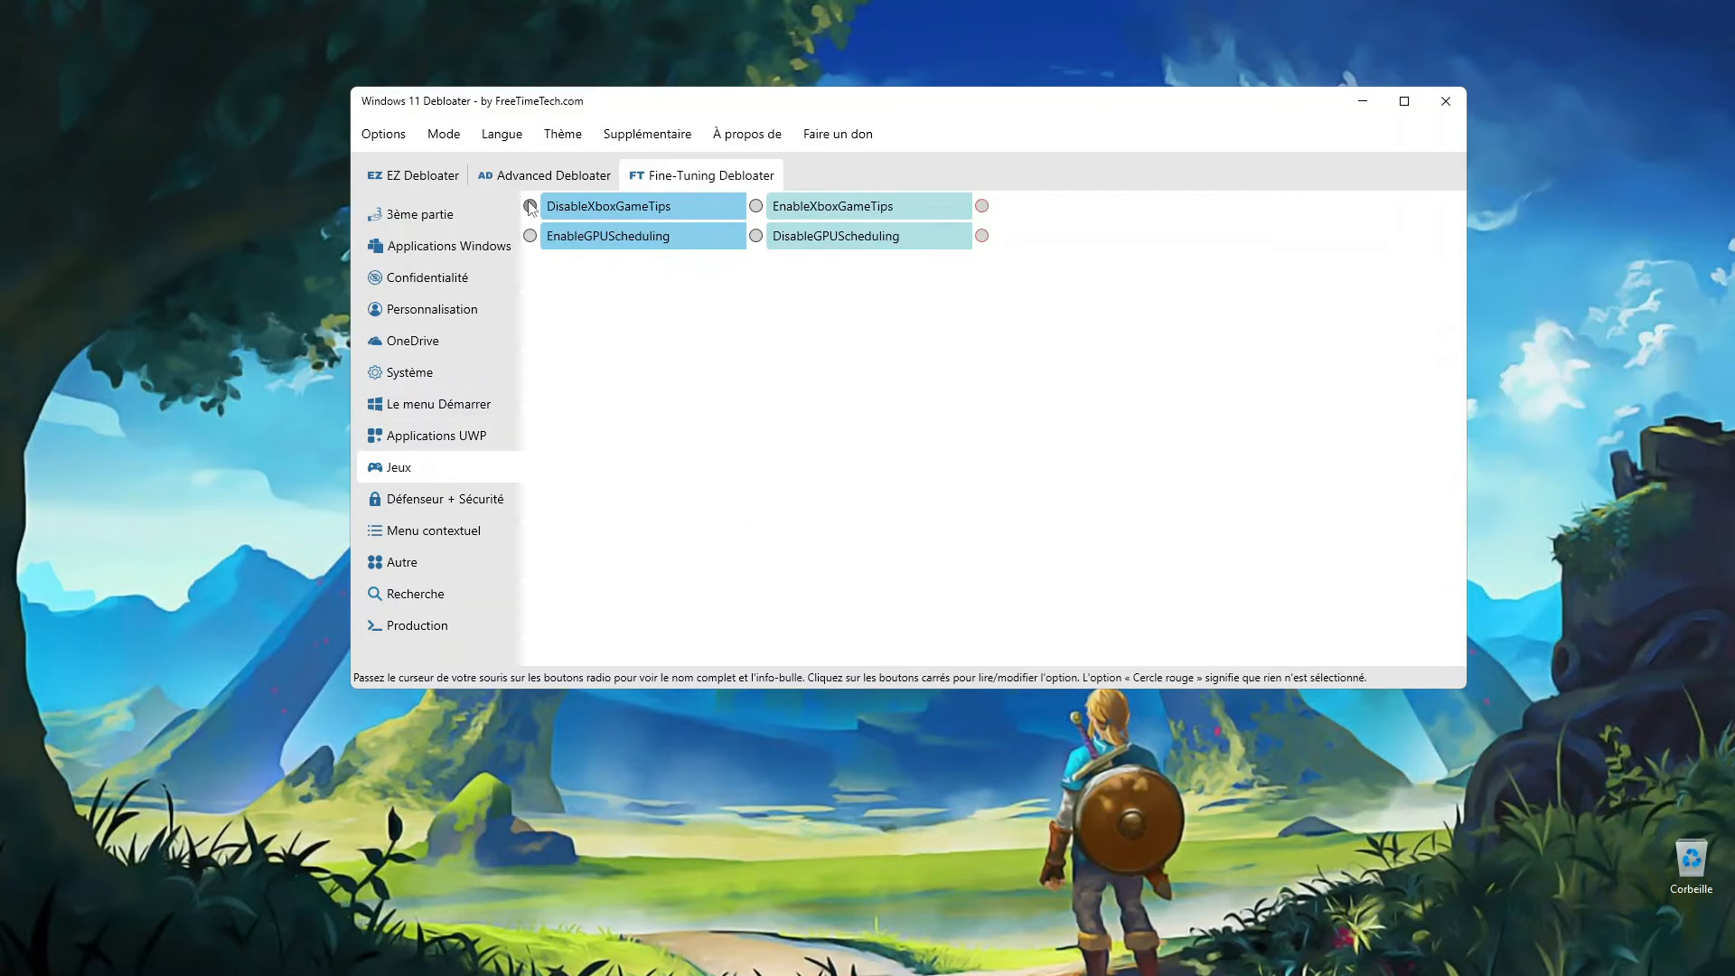
left_click(427, 533)
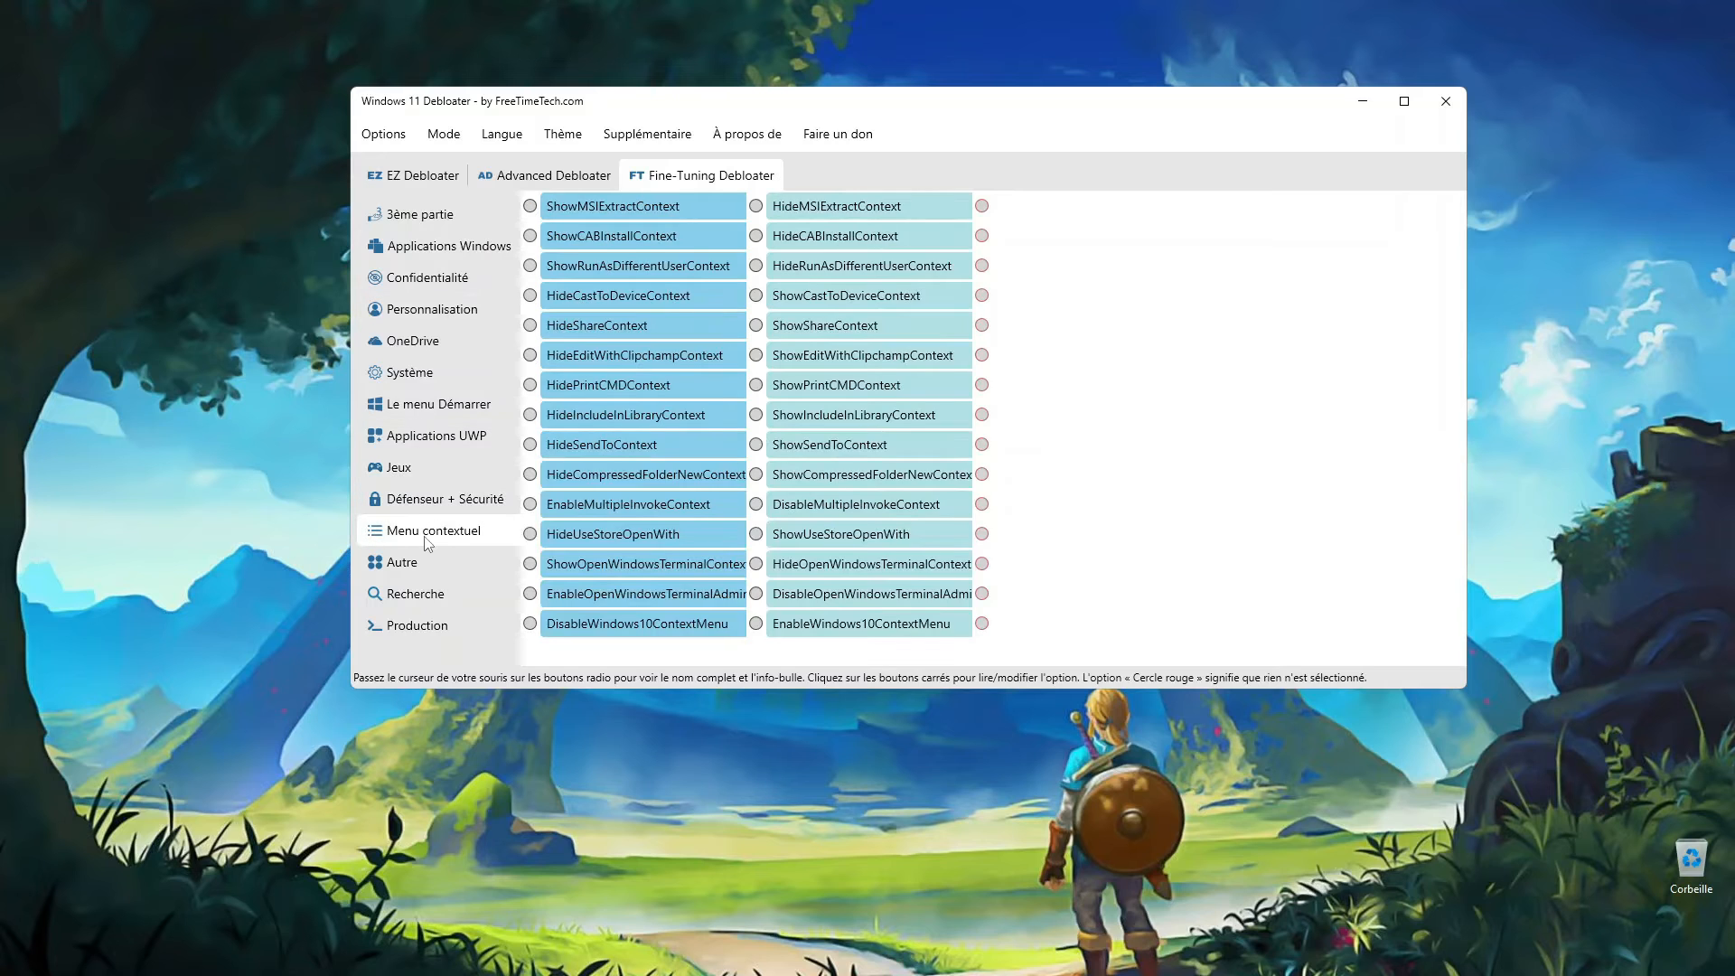
left_click(429, 373)
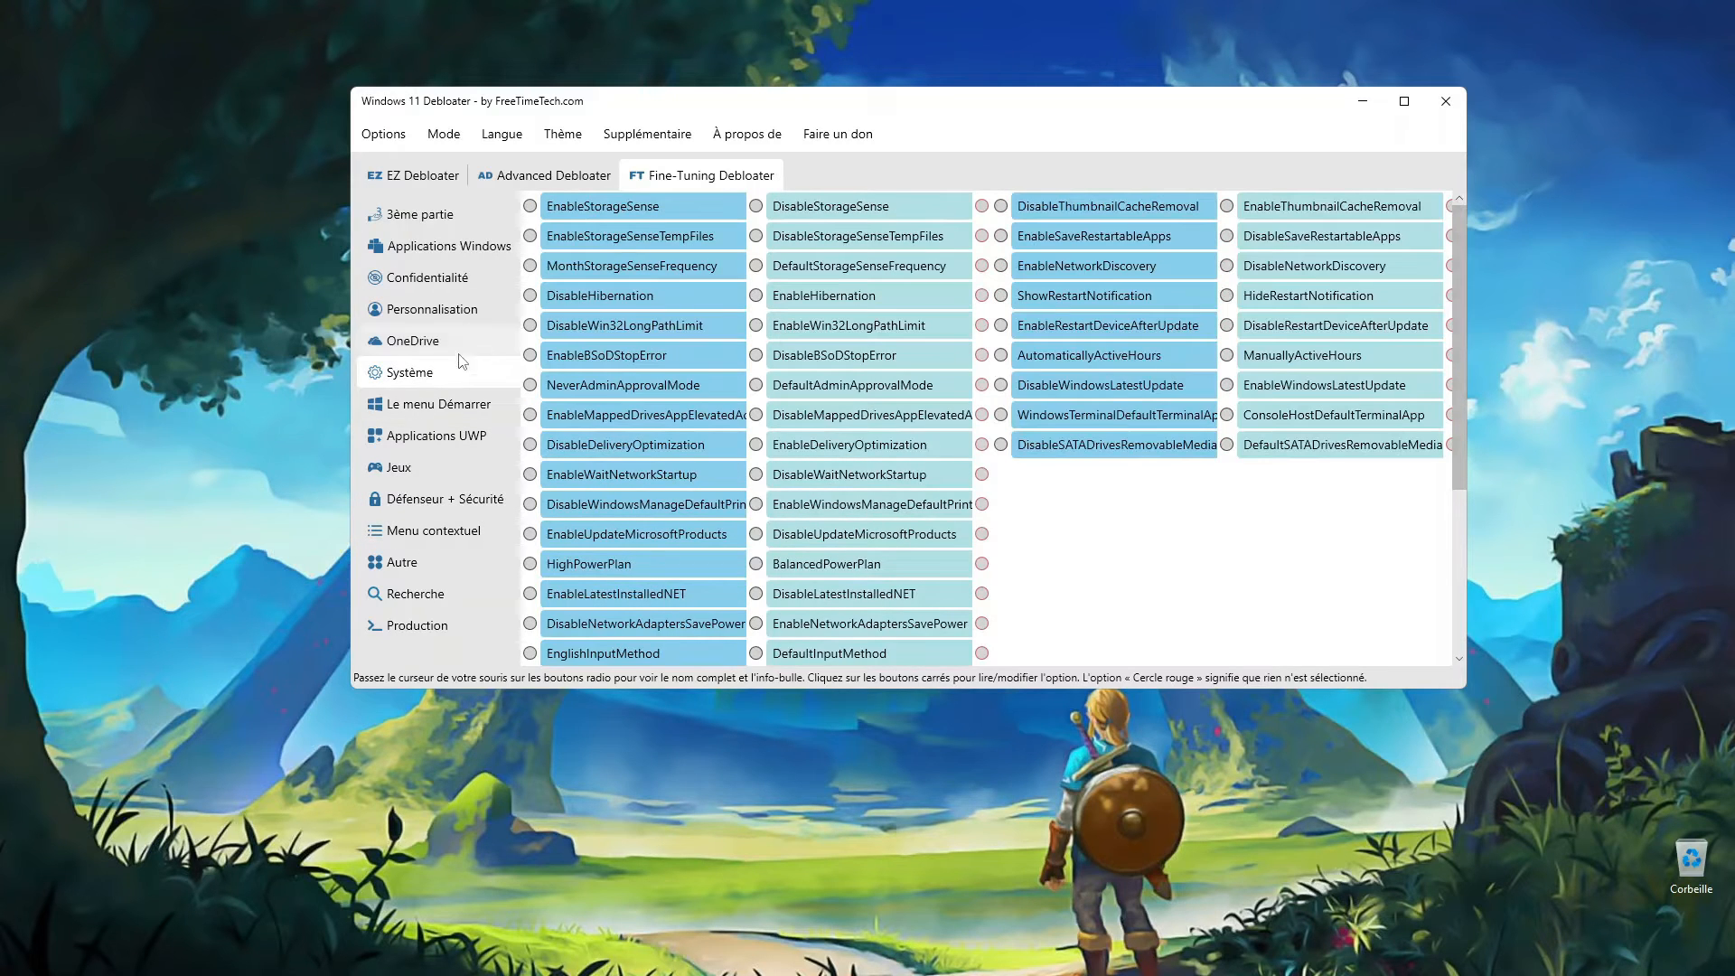
left_click(529, 296)
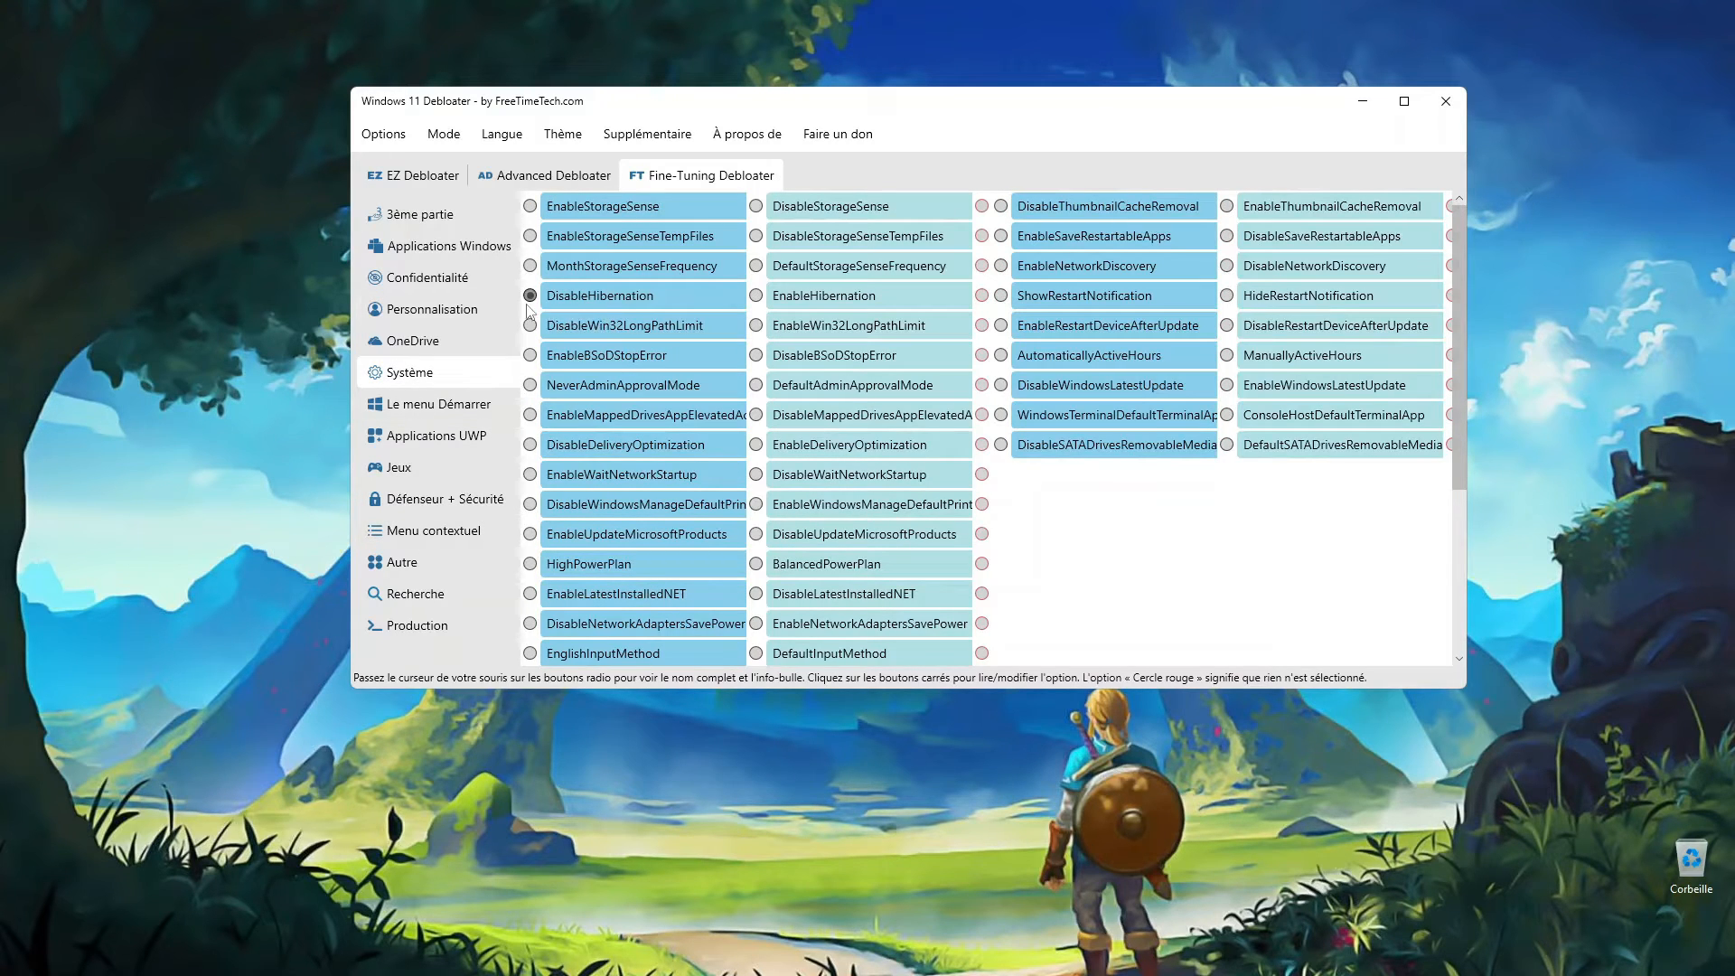
Step: Switch the program to Éditer mode, open the DisableHibernation function's code for editing and close its window
left_click(452, 140)
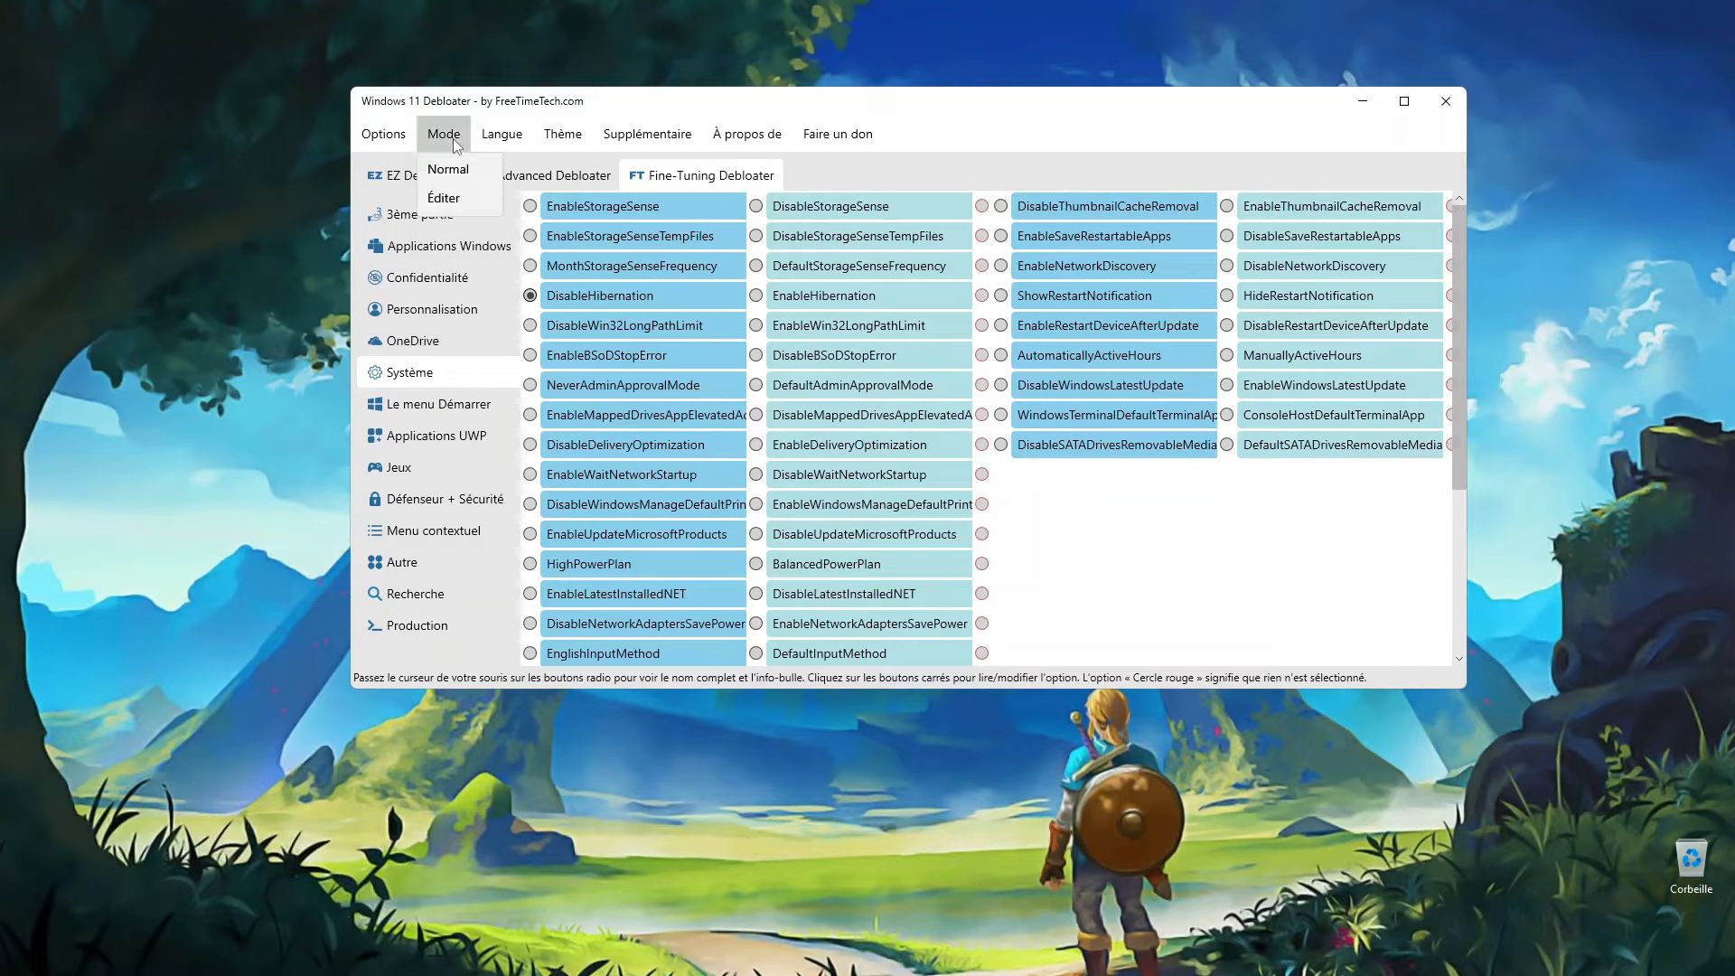
left_click(457, 199)
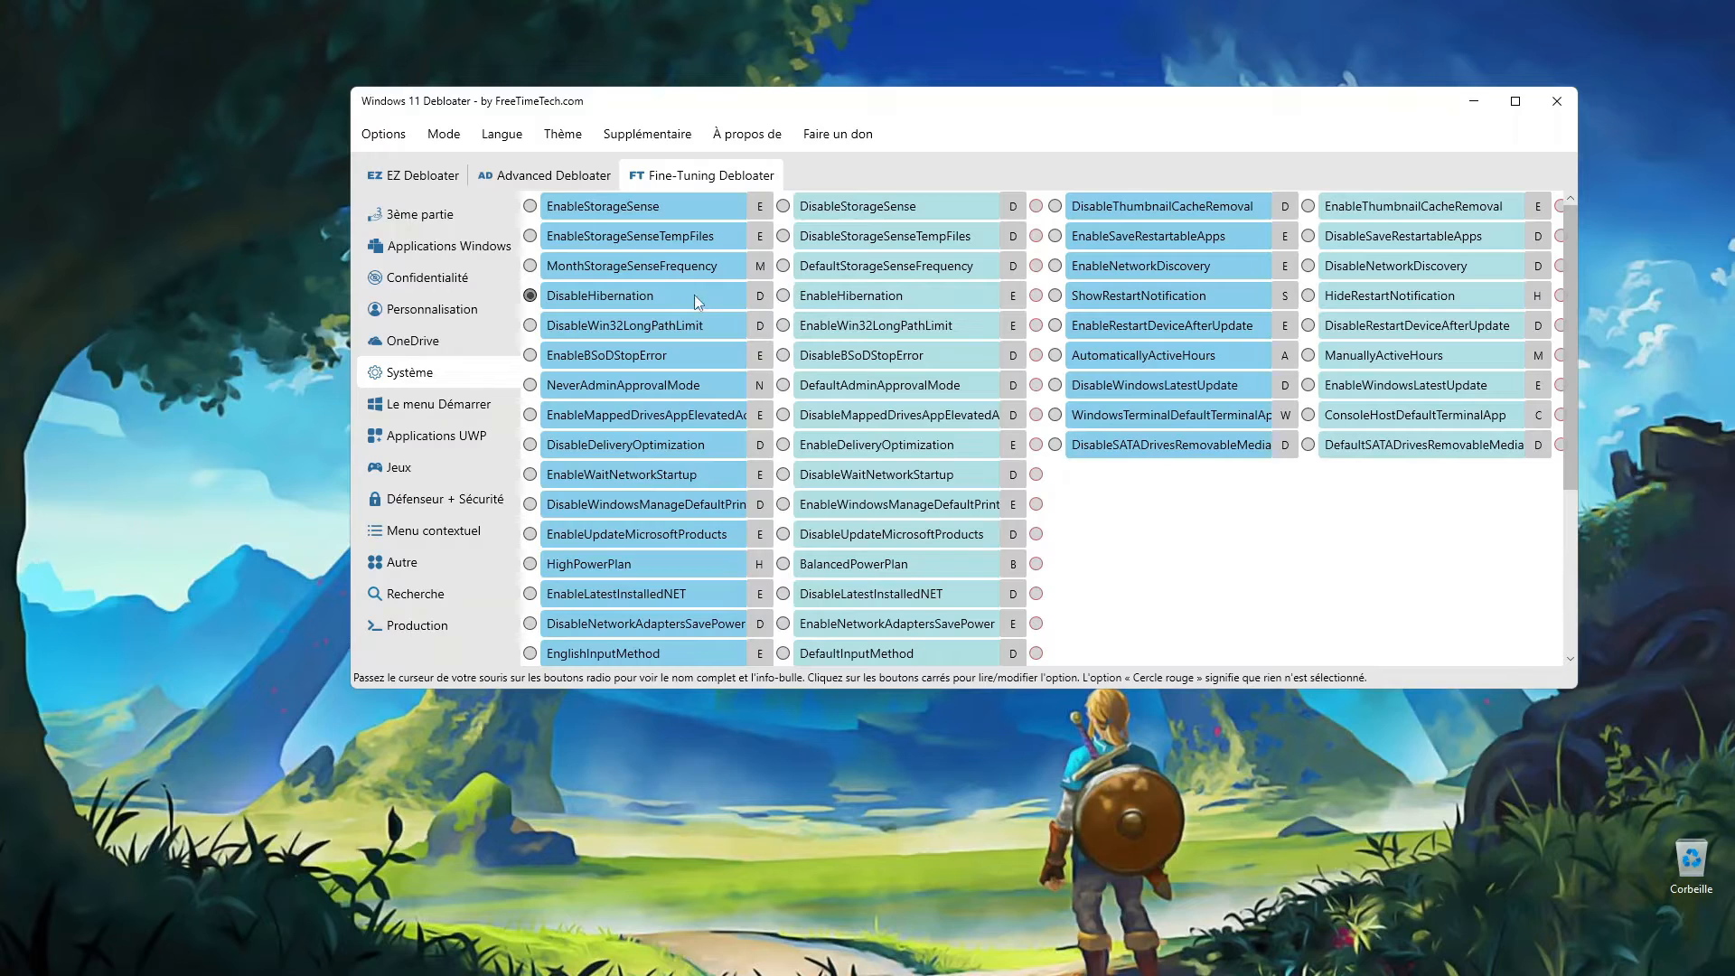
left_click(760, 295)
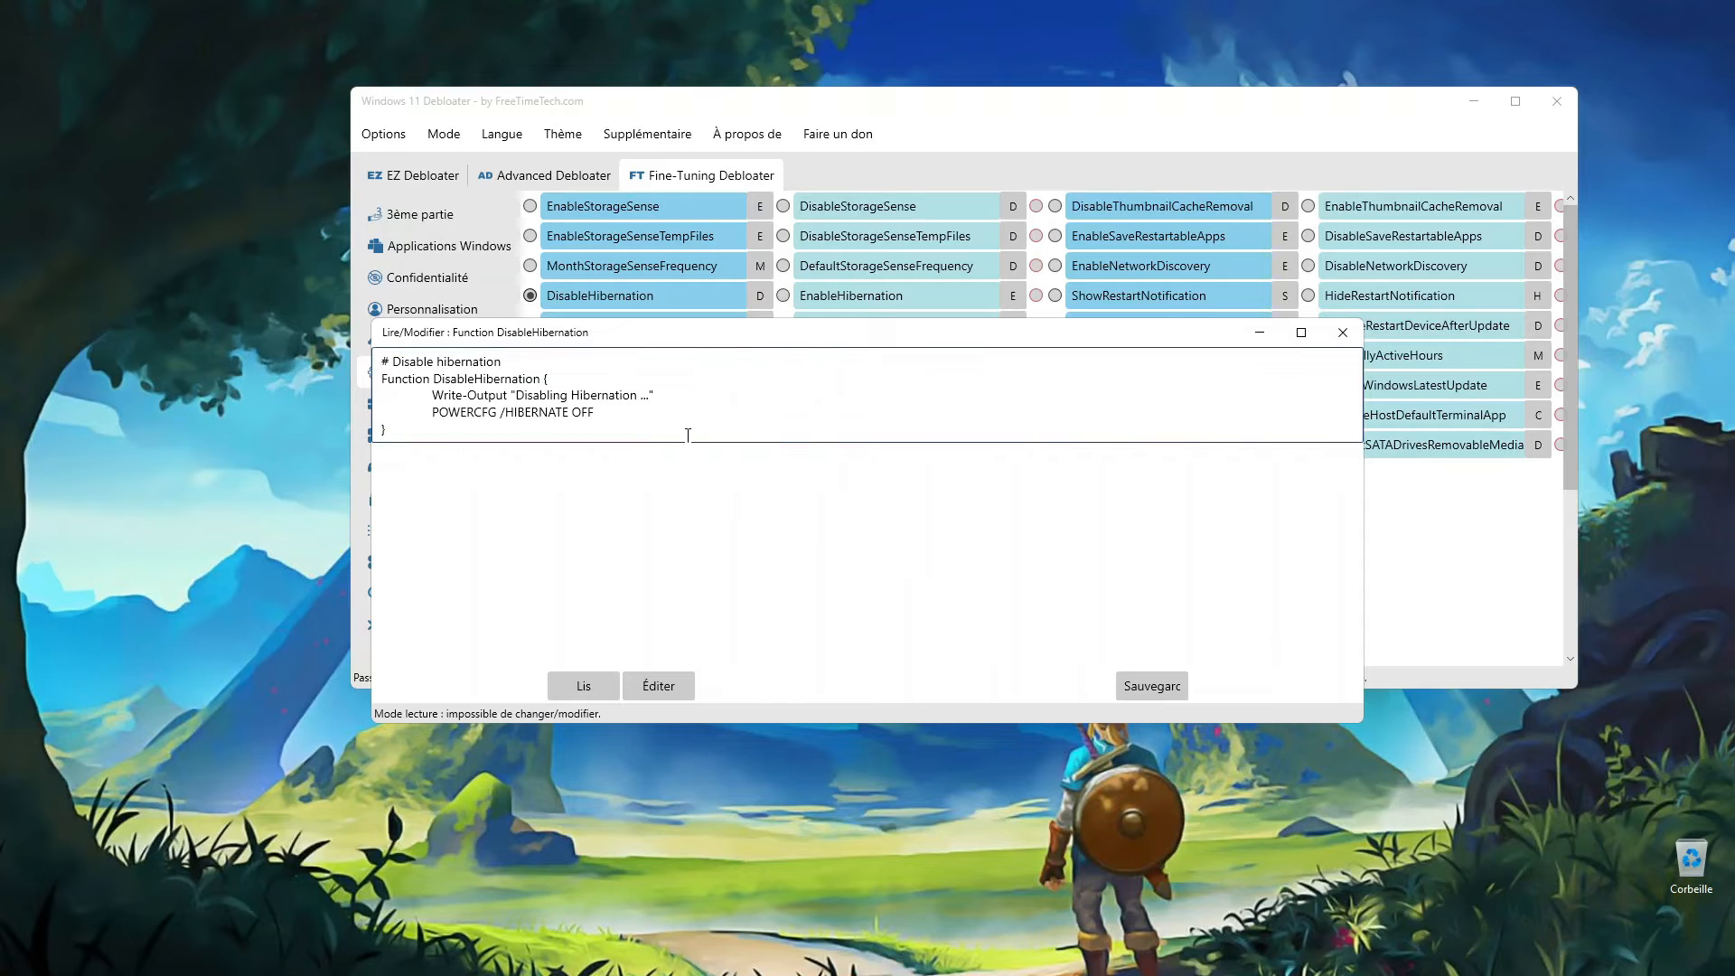
left_click(661, 676)
left_click(591, 411)
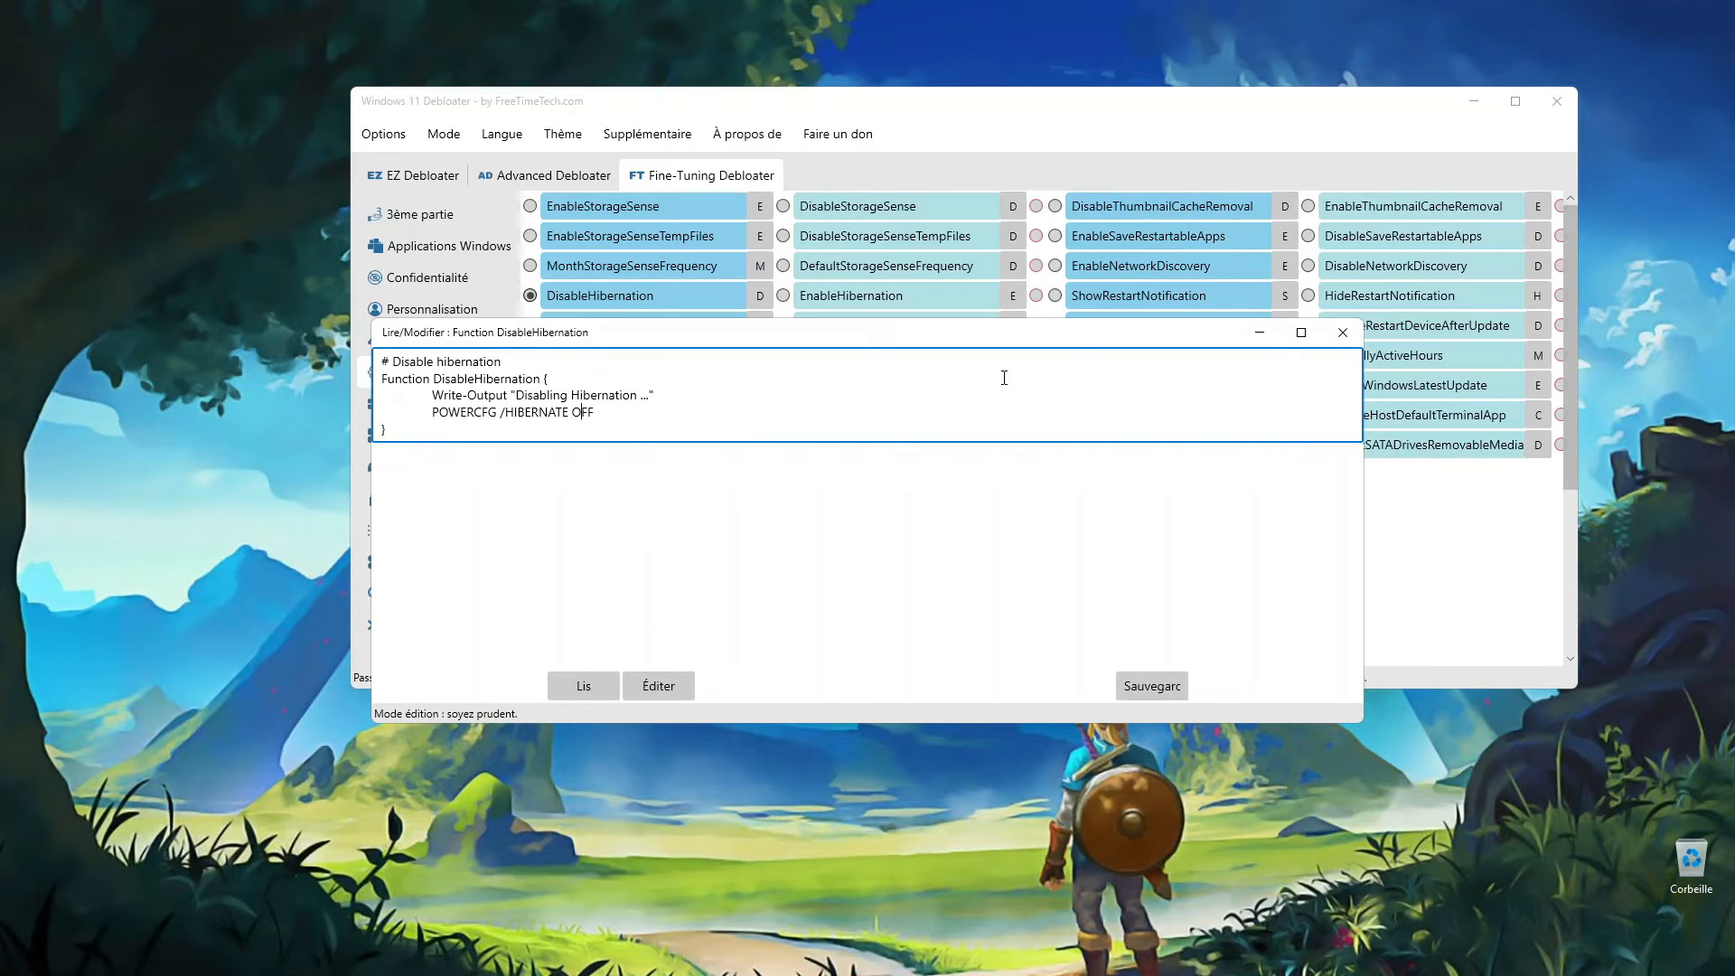
left_click(1343, 332)
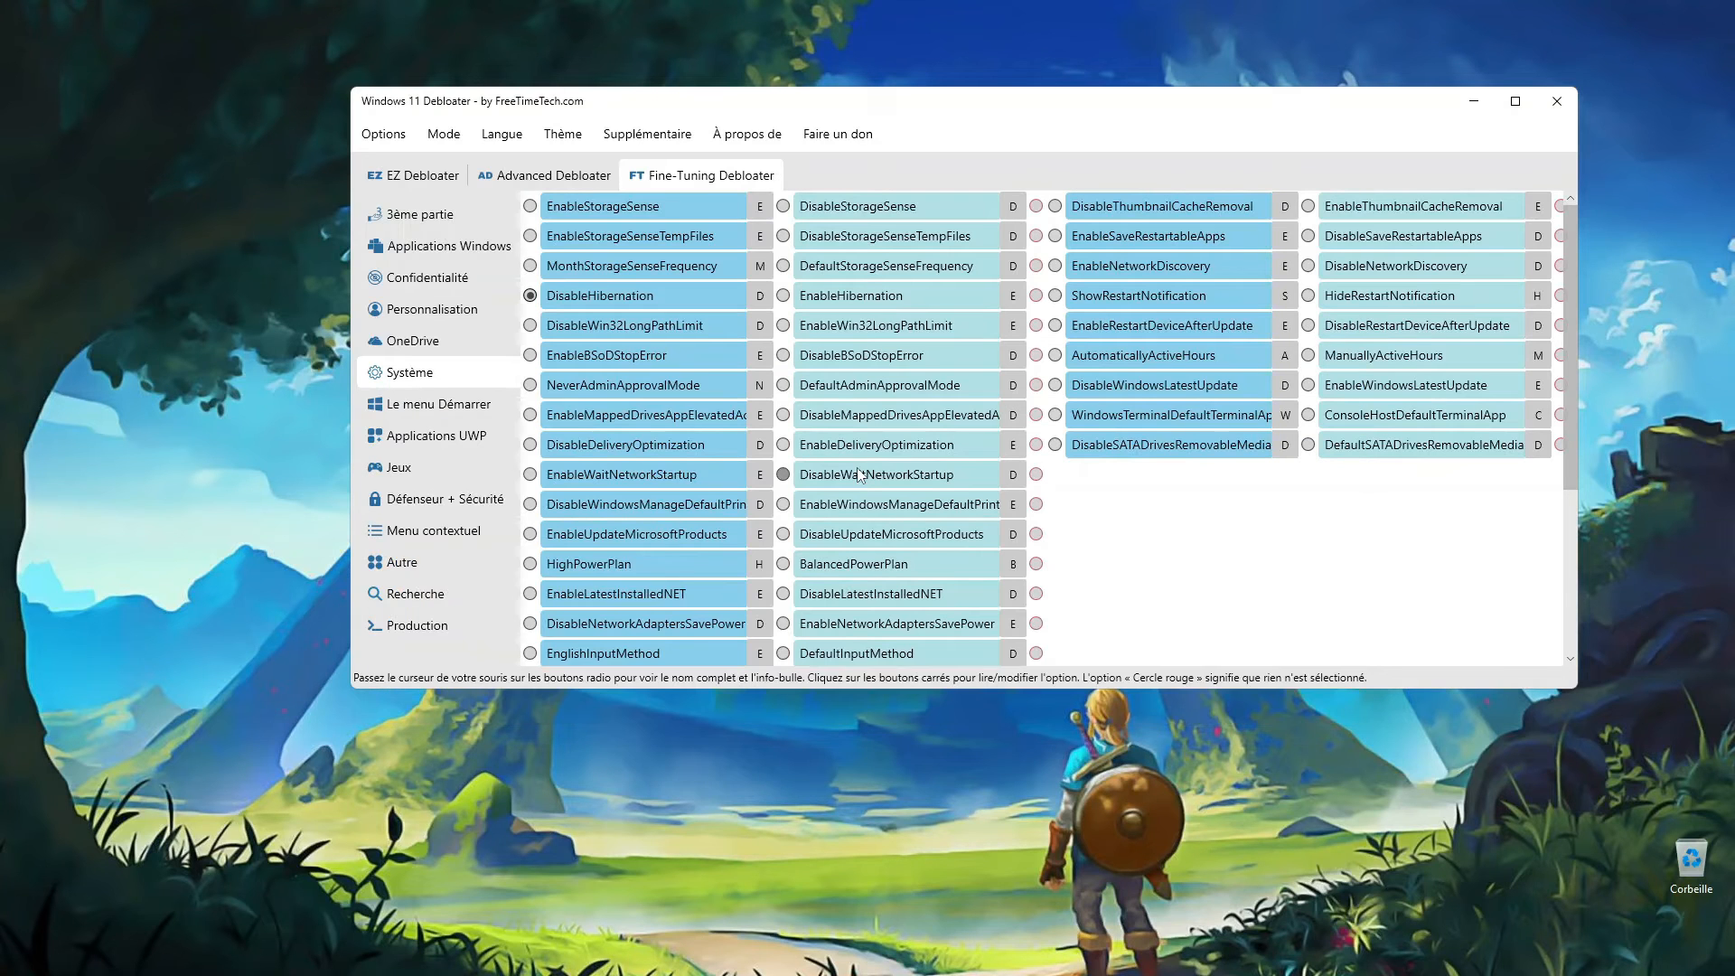
Step: Generate the PowerShell script from the selected tweaks in the Production section, review it, and open and cancel saving it
left_click(425, 628)
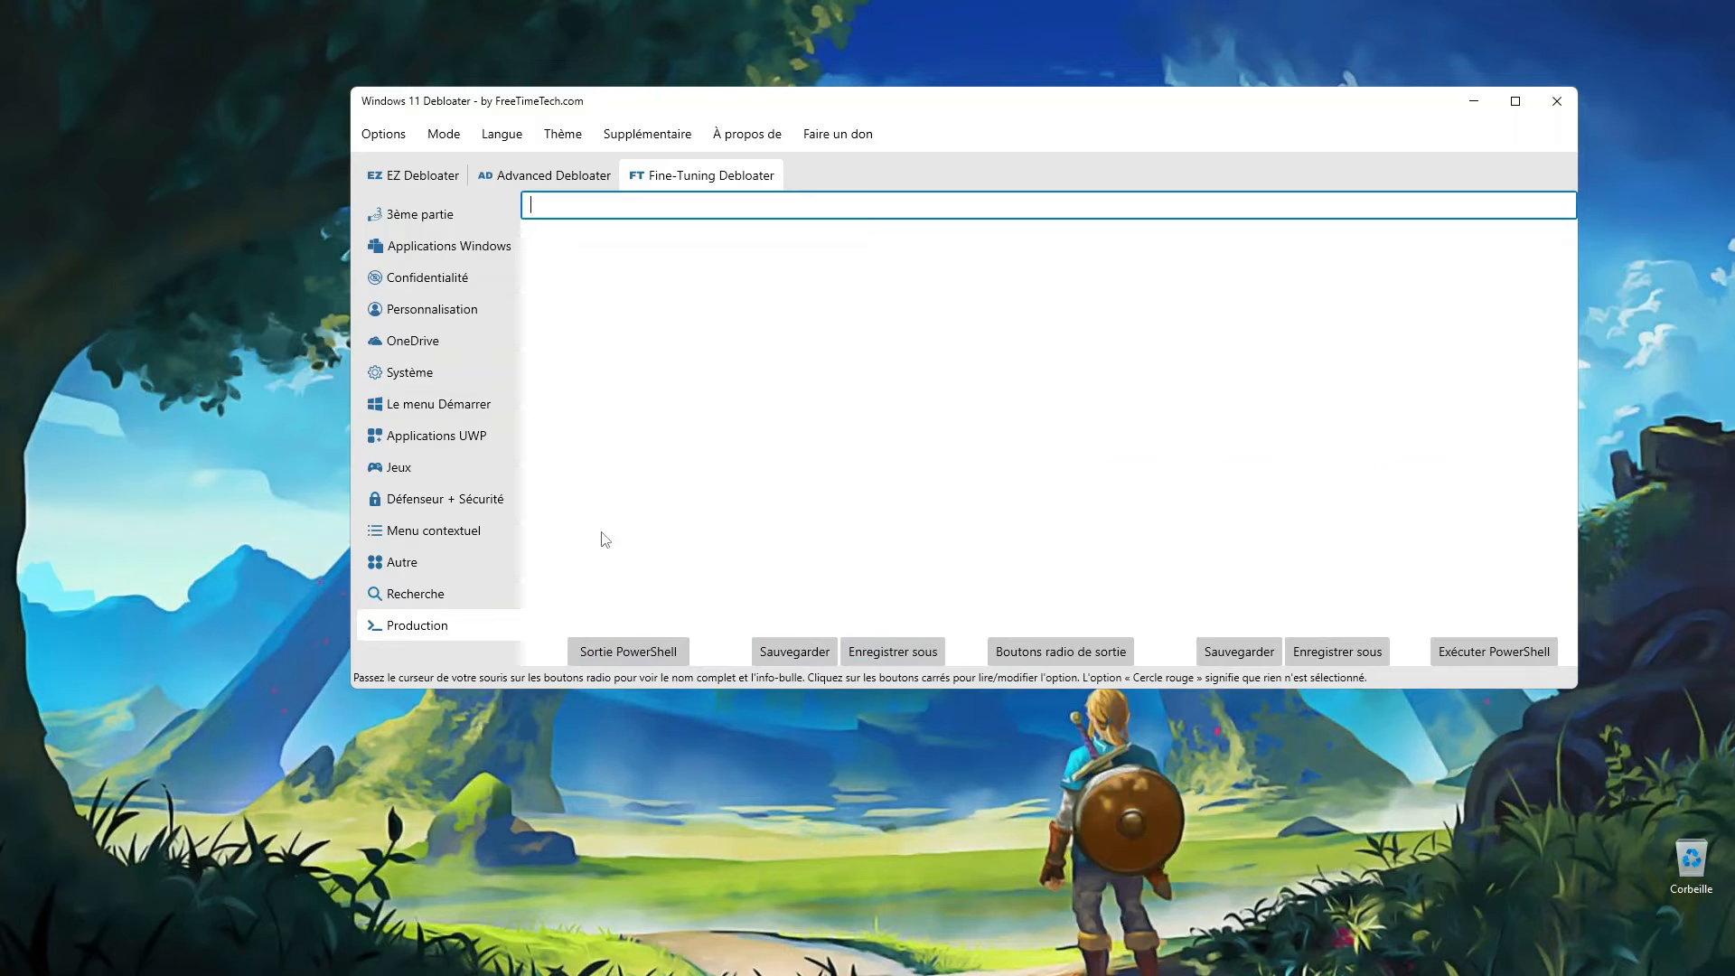
left_click(624, 651)
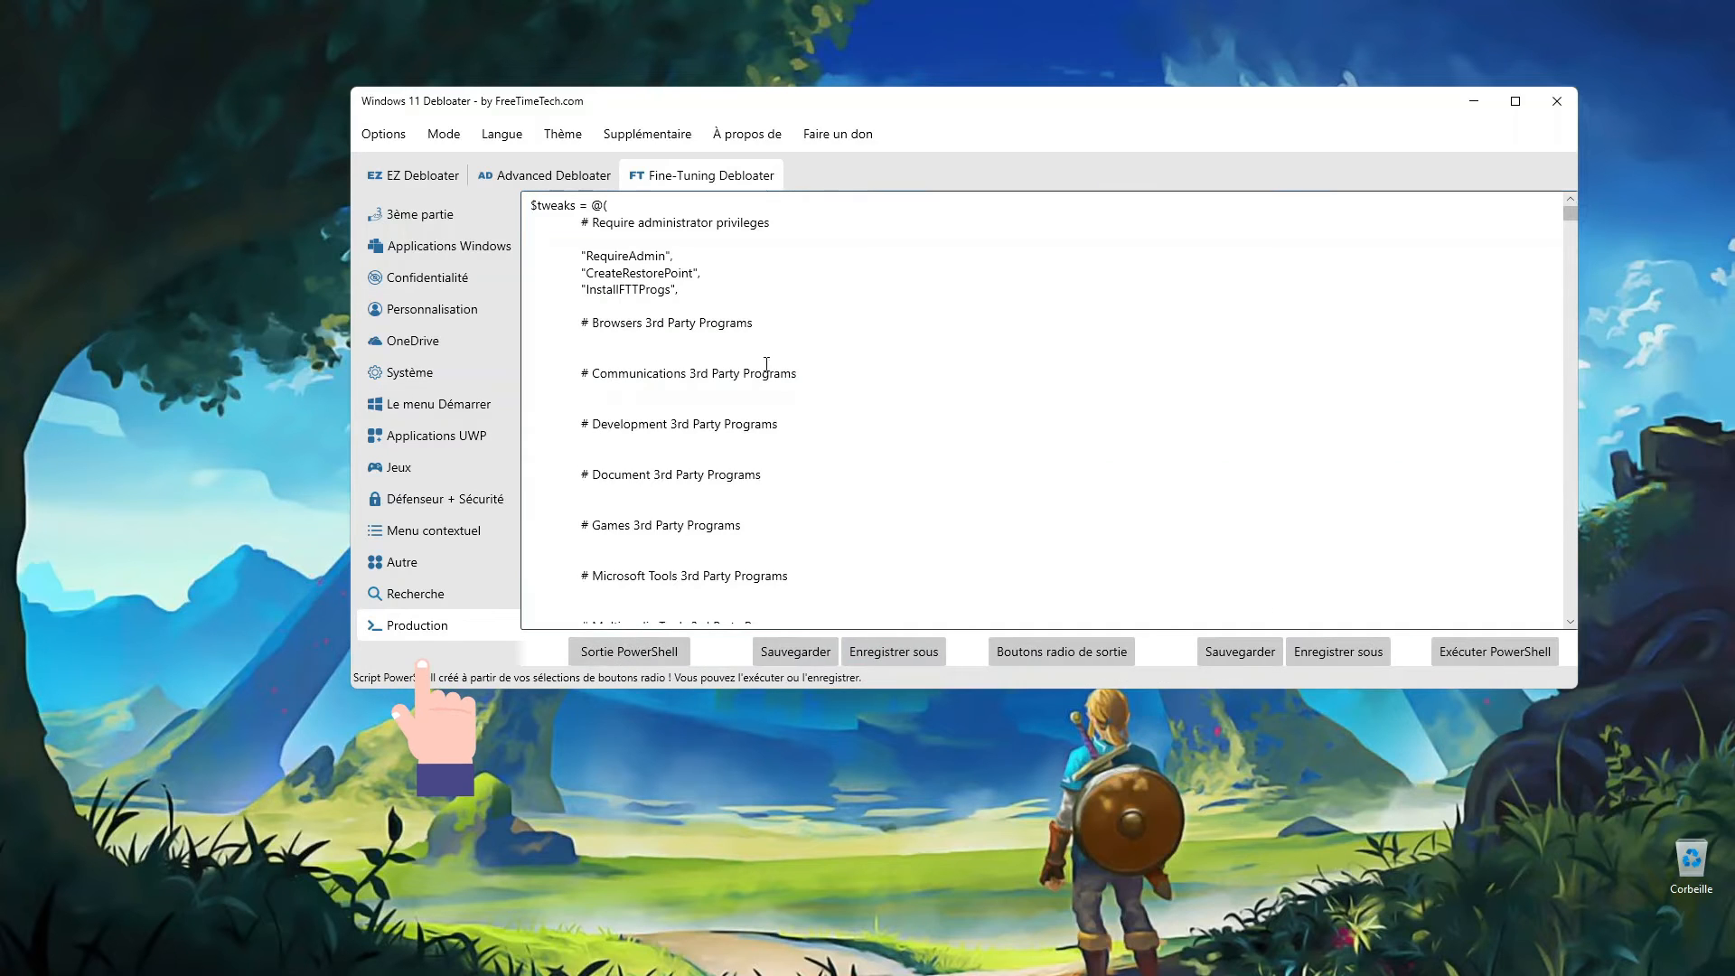
left_click_drag(1571, 215, 1513, 140)
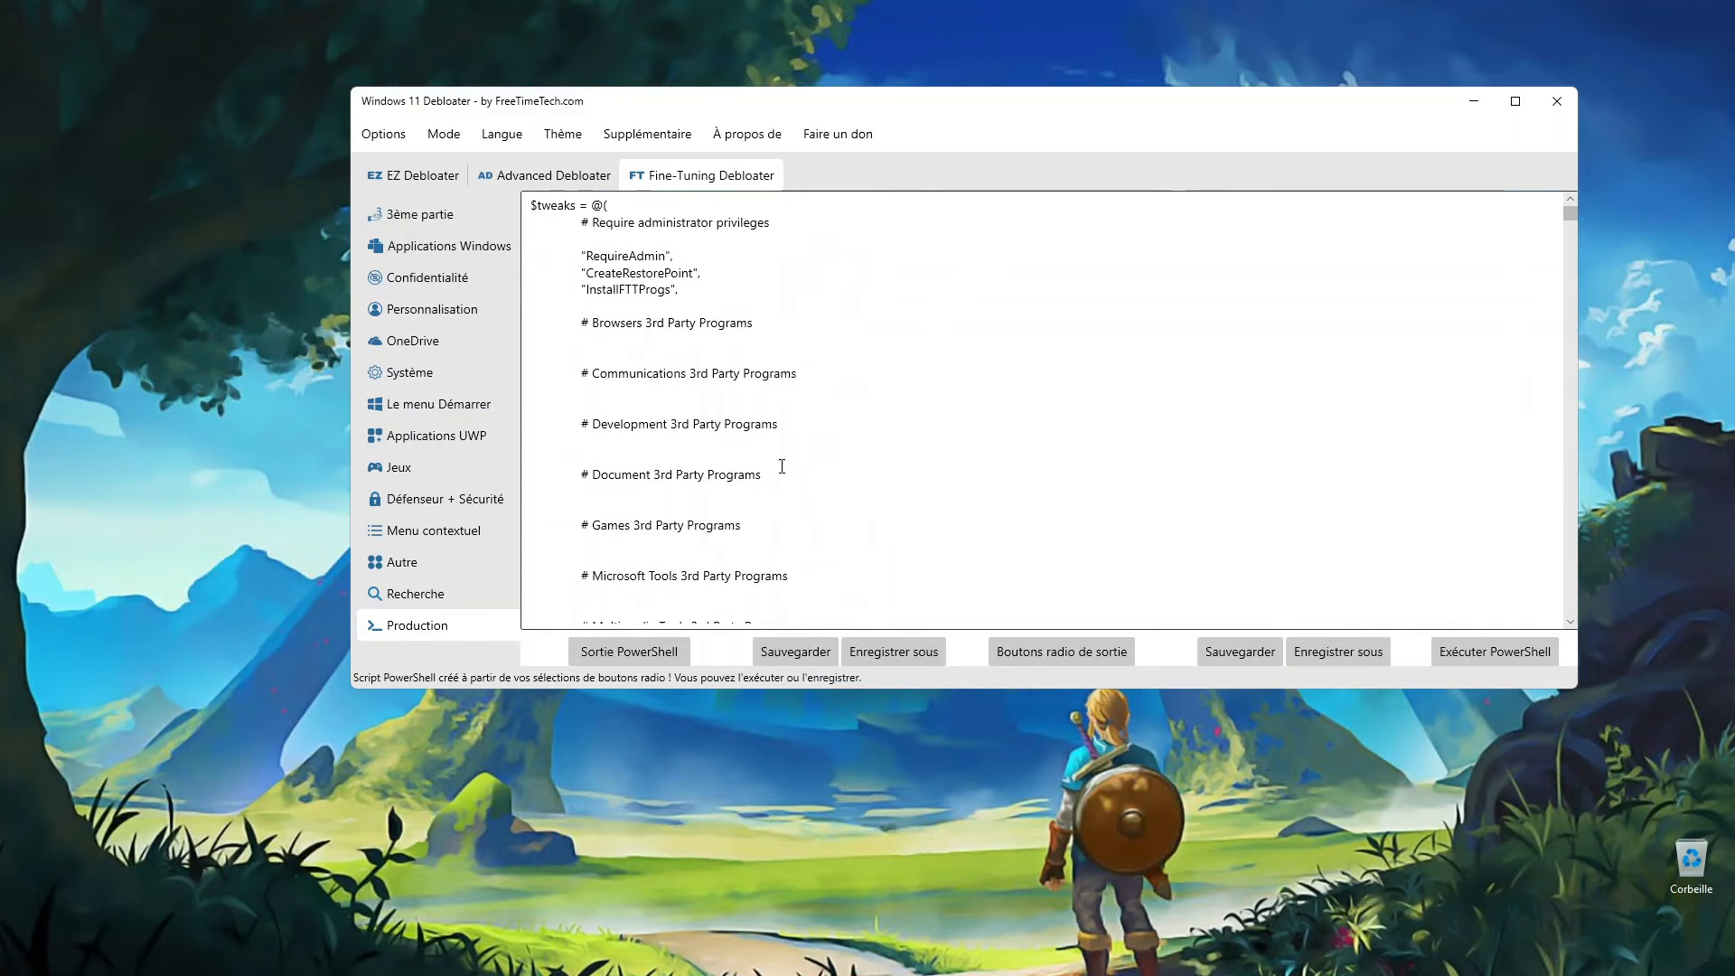
left_click(799, 650)
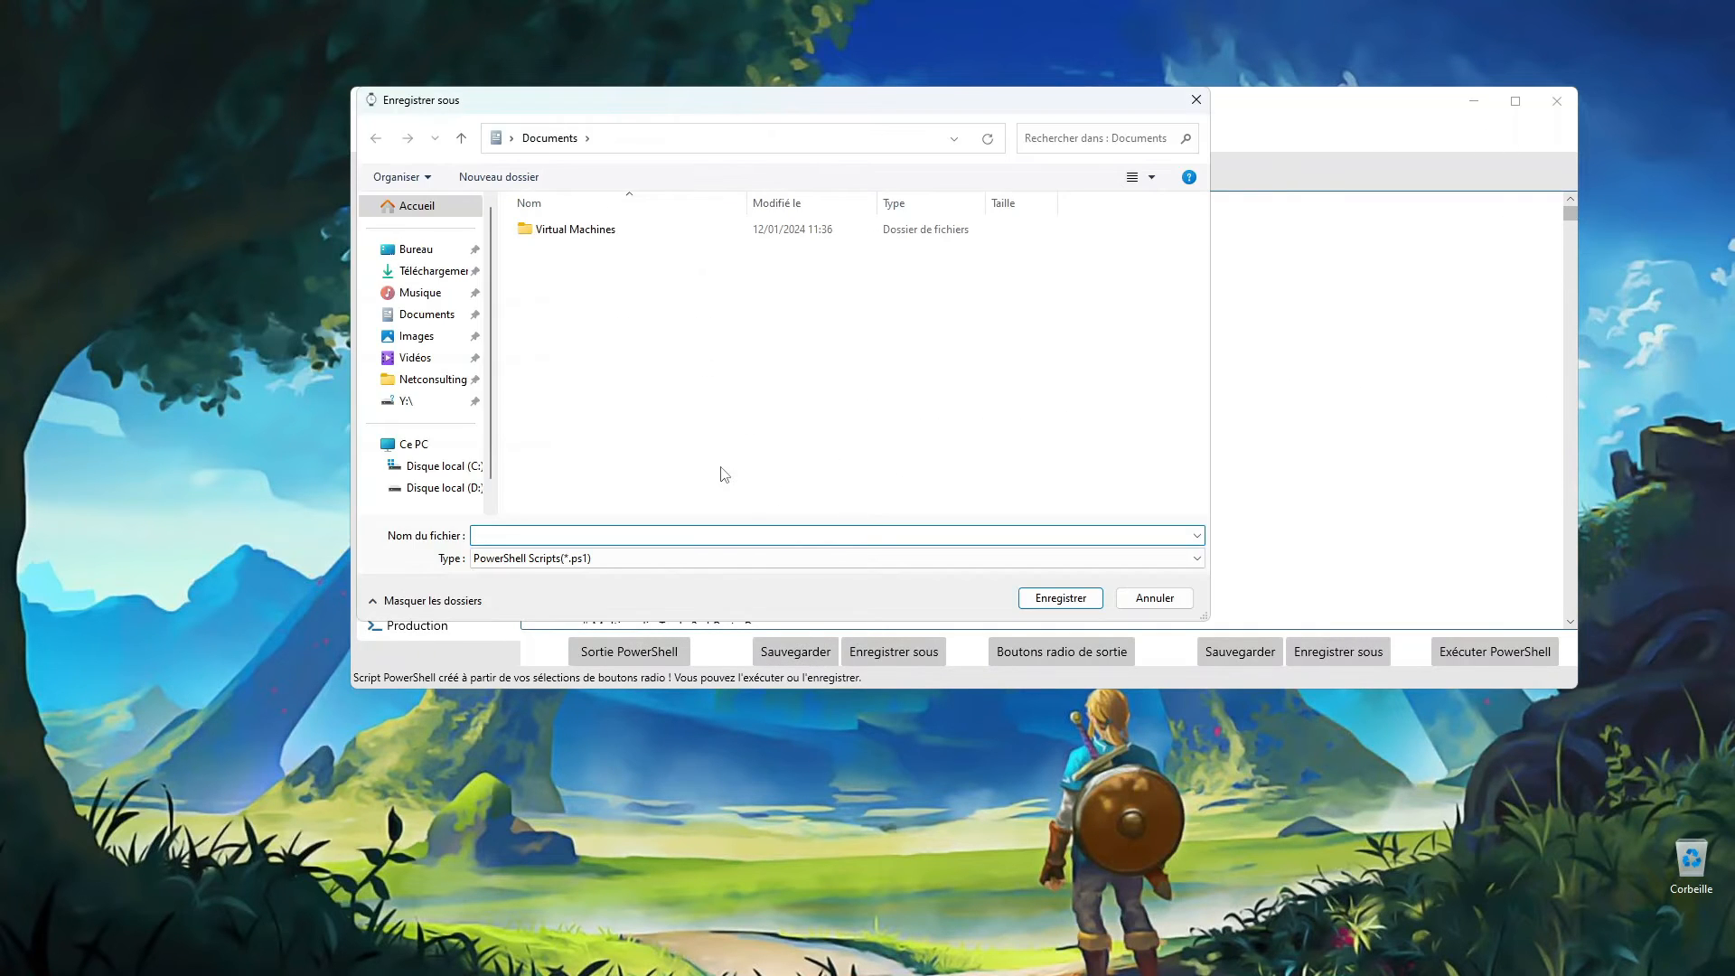
left_click(1178, 603)
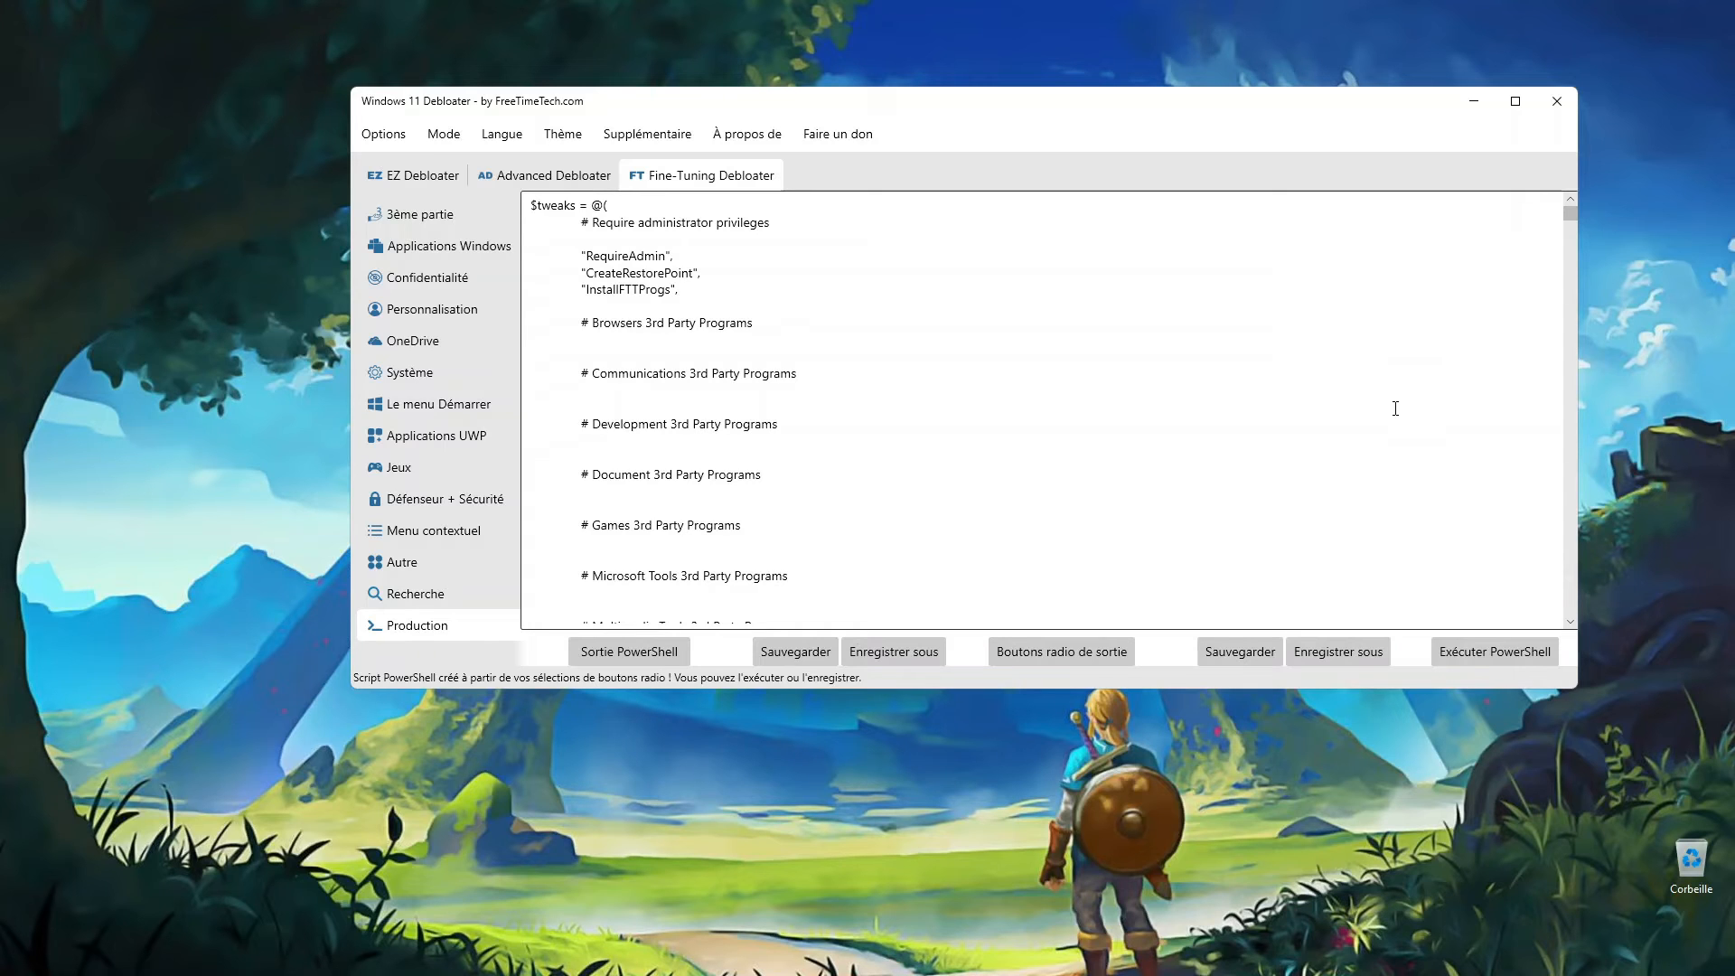
Step: Execute the generated PowerShell script, exit its console once it finishes and close the debloater
left_click(1495, 652)
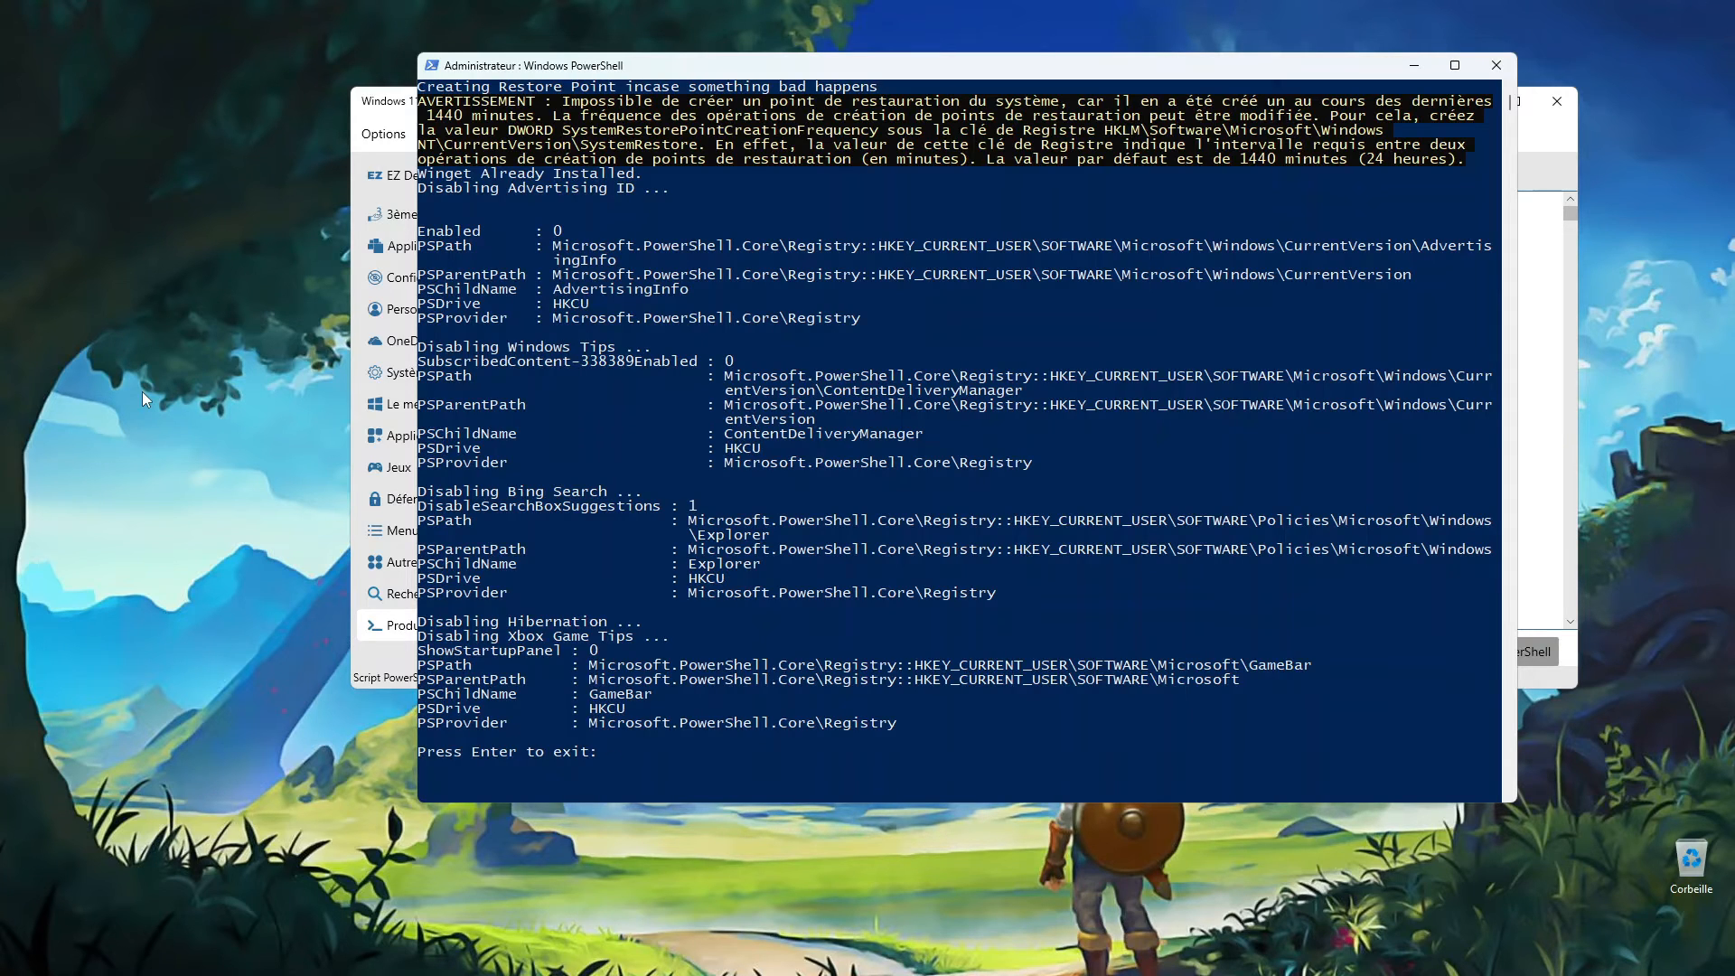
key("Return")
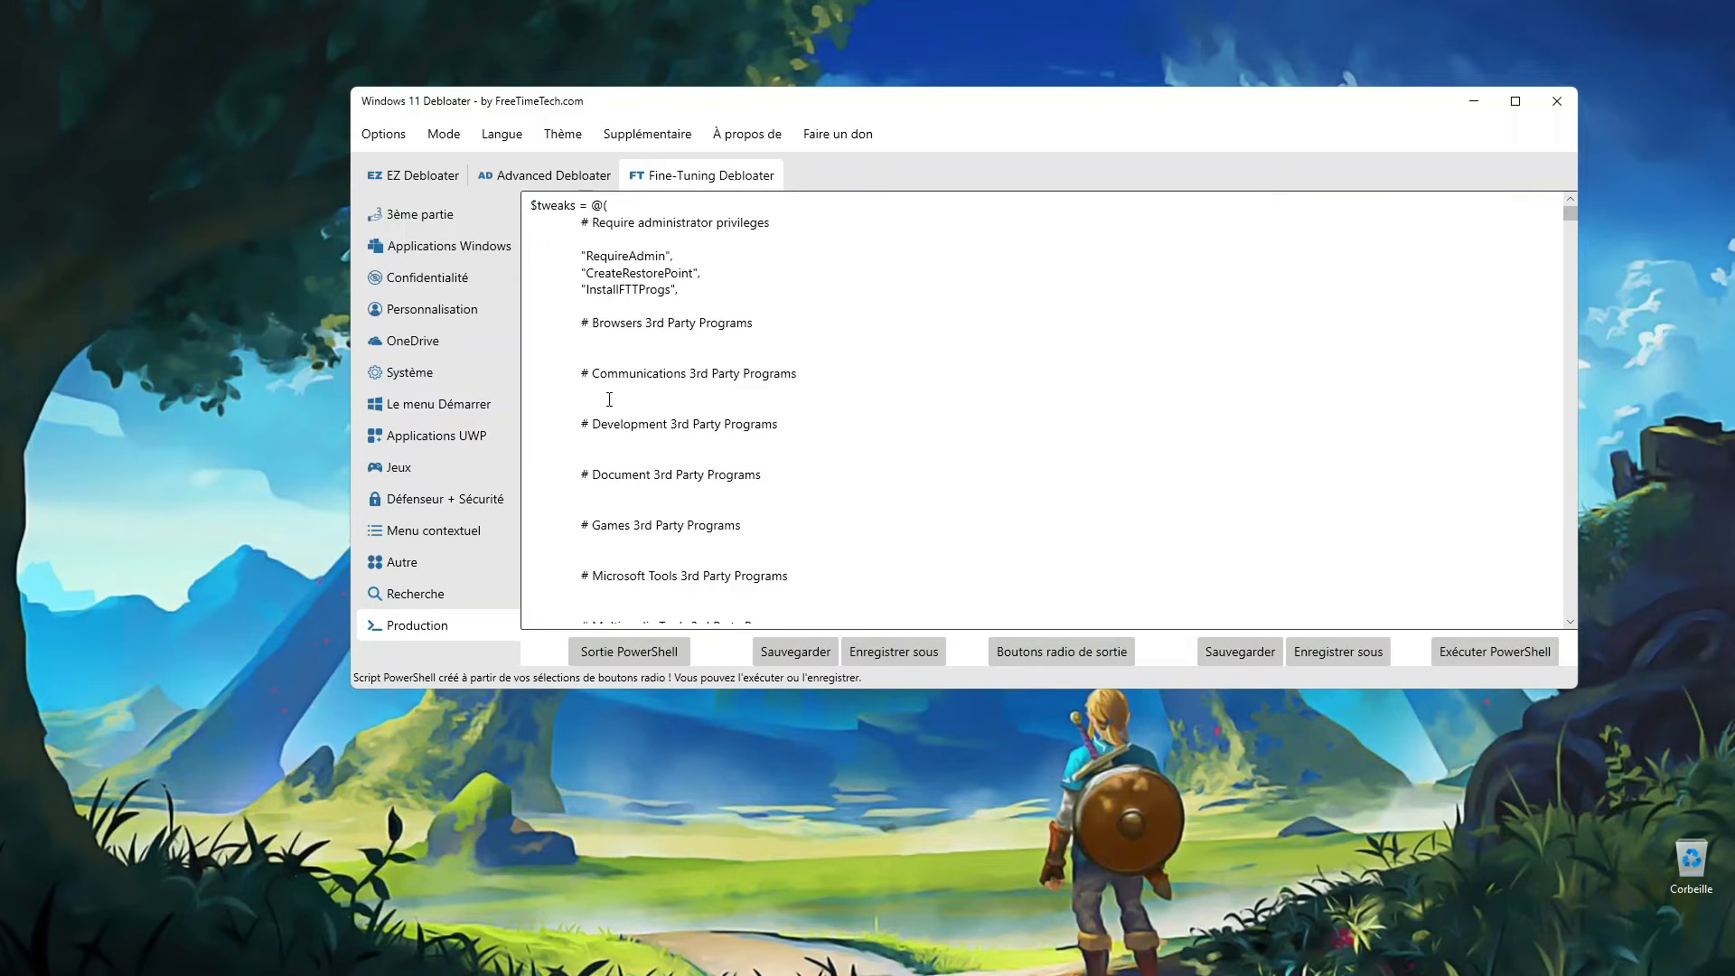
left_click(1554, 107)
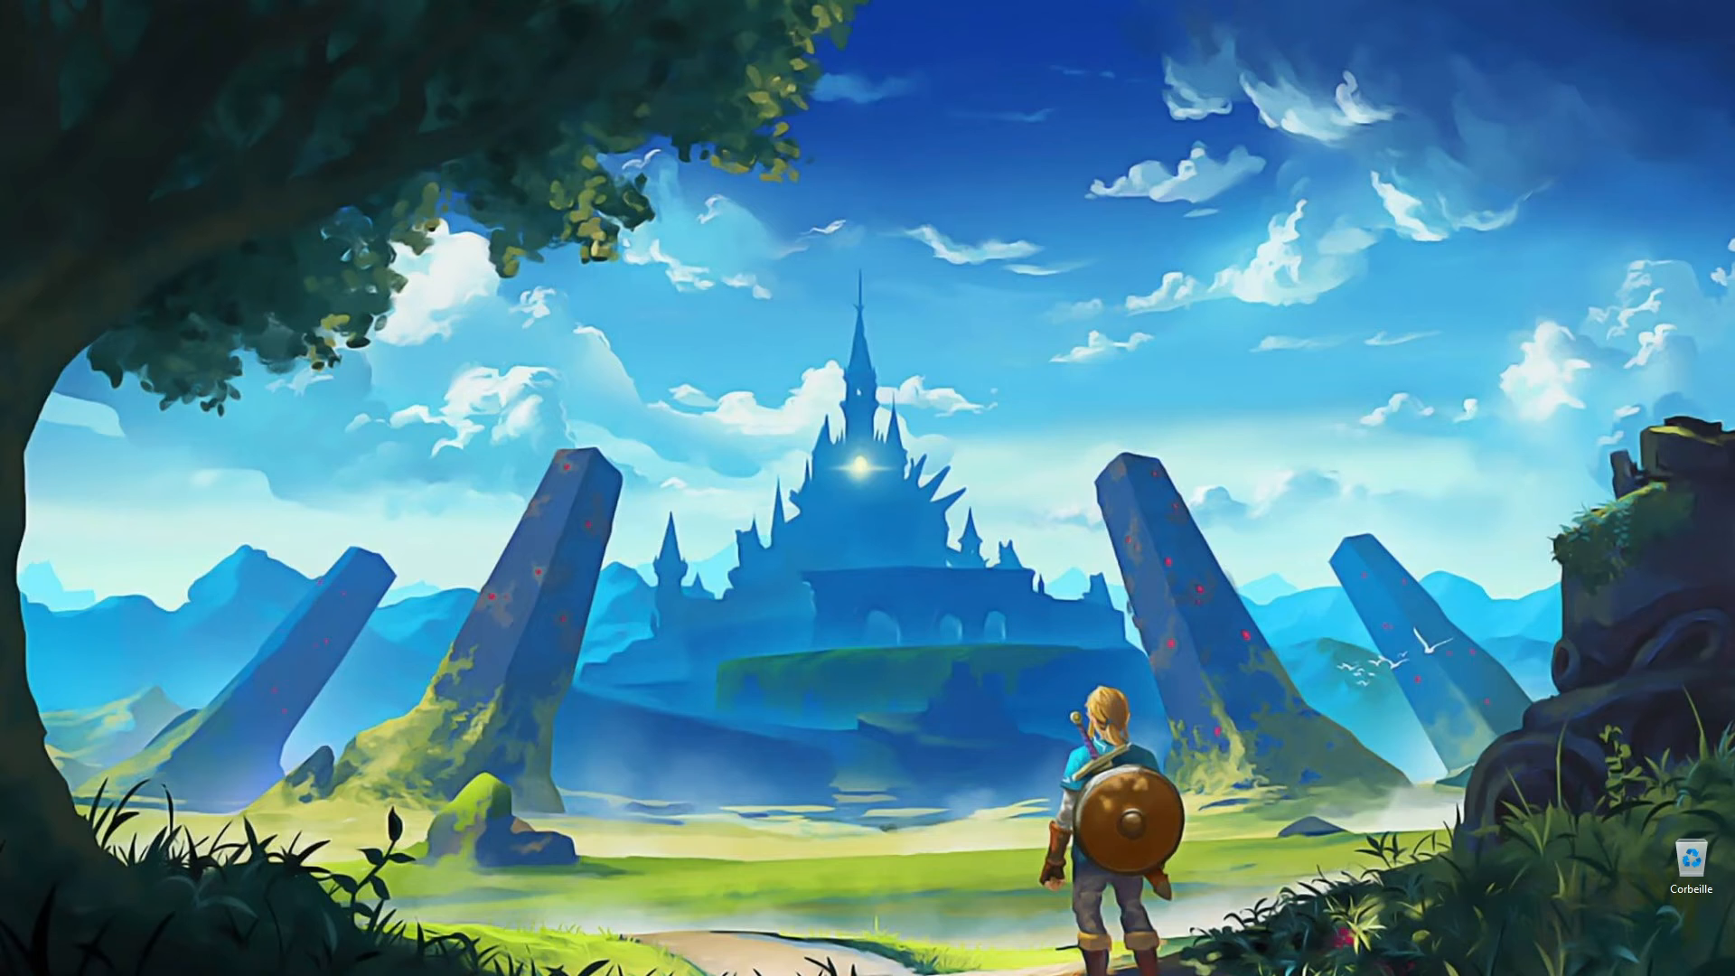
Step: Switch to the Windows11DebloaterV202 folder in File Explorer, open runpsscript.ps1 for editing to examine its code, and close PowerShell ISE
key("alt+Tab")
left_click(723, 644)
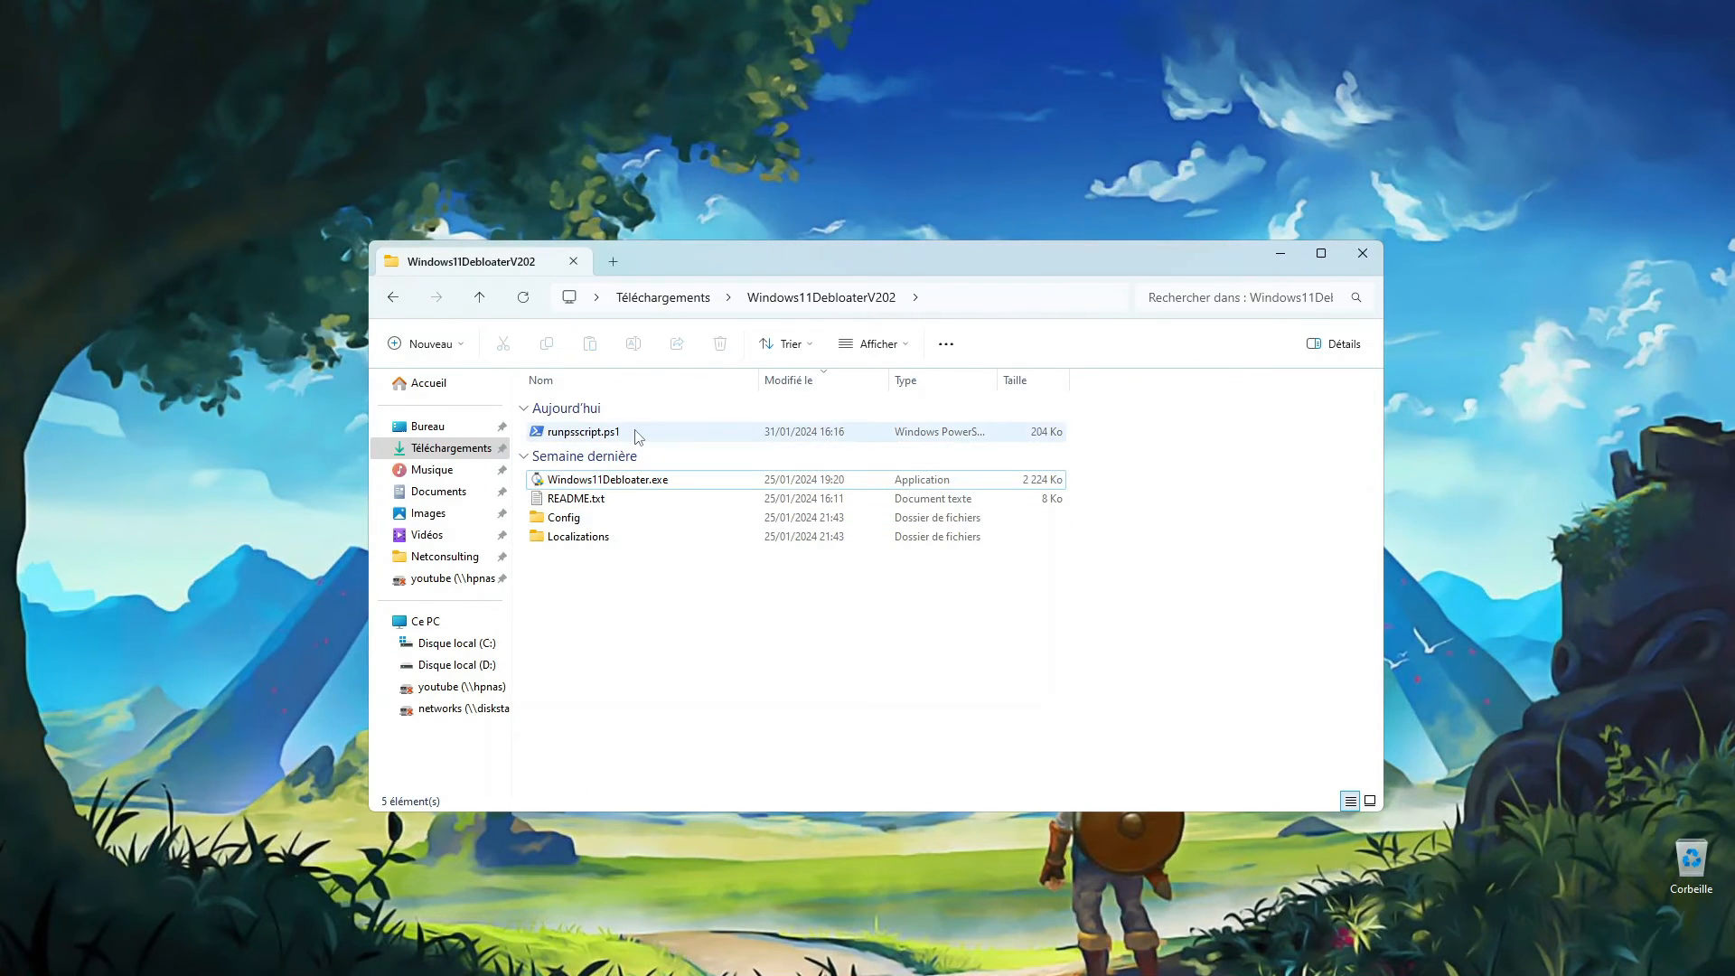
left_click(636, 435)
right_click(631, 433)
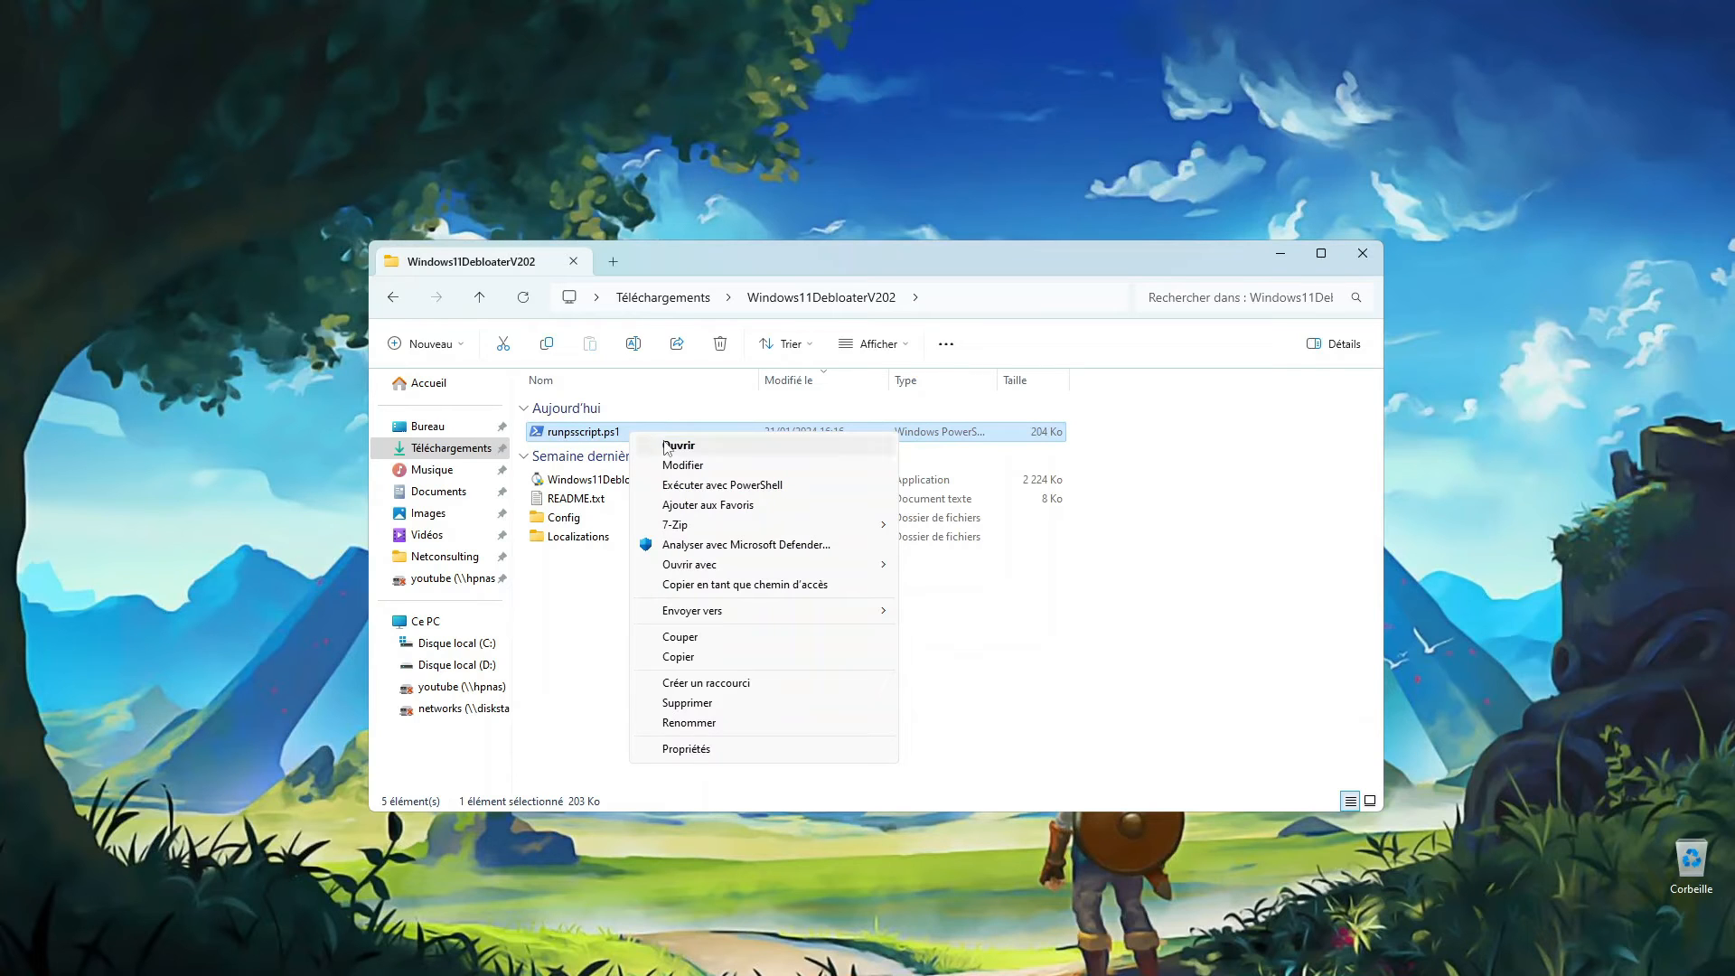
left_click(705, 464)
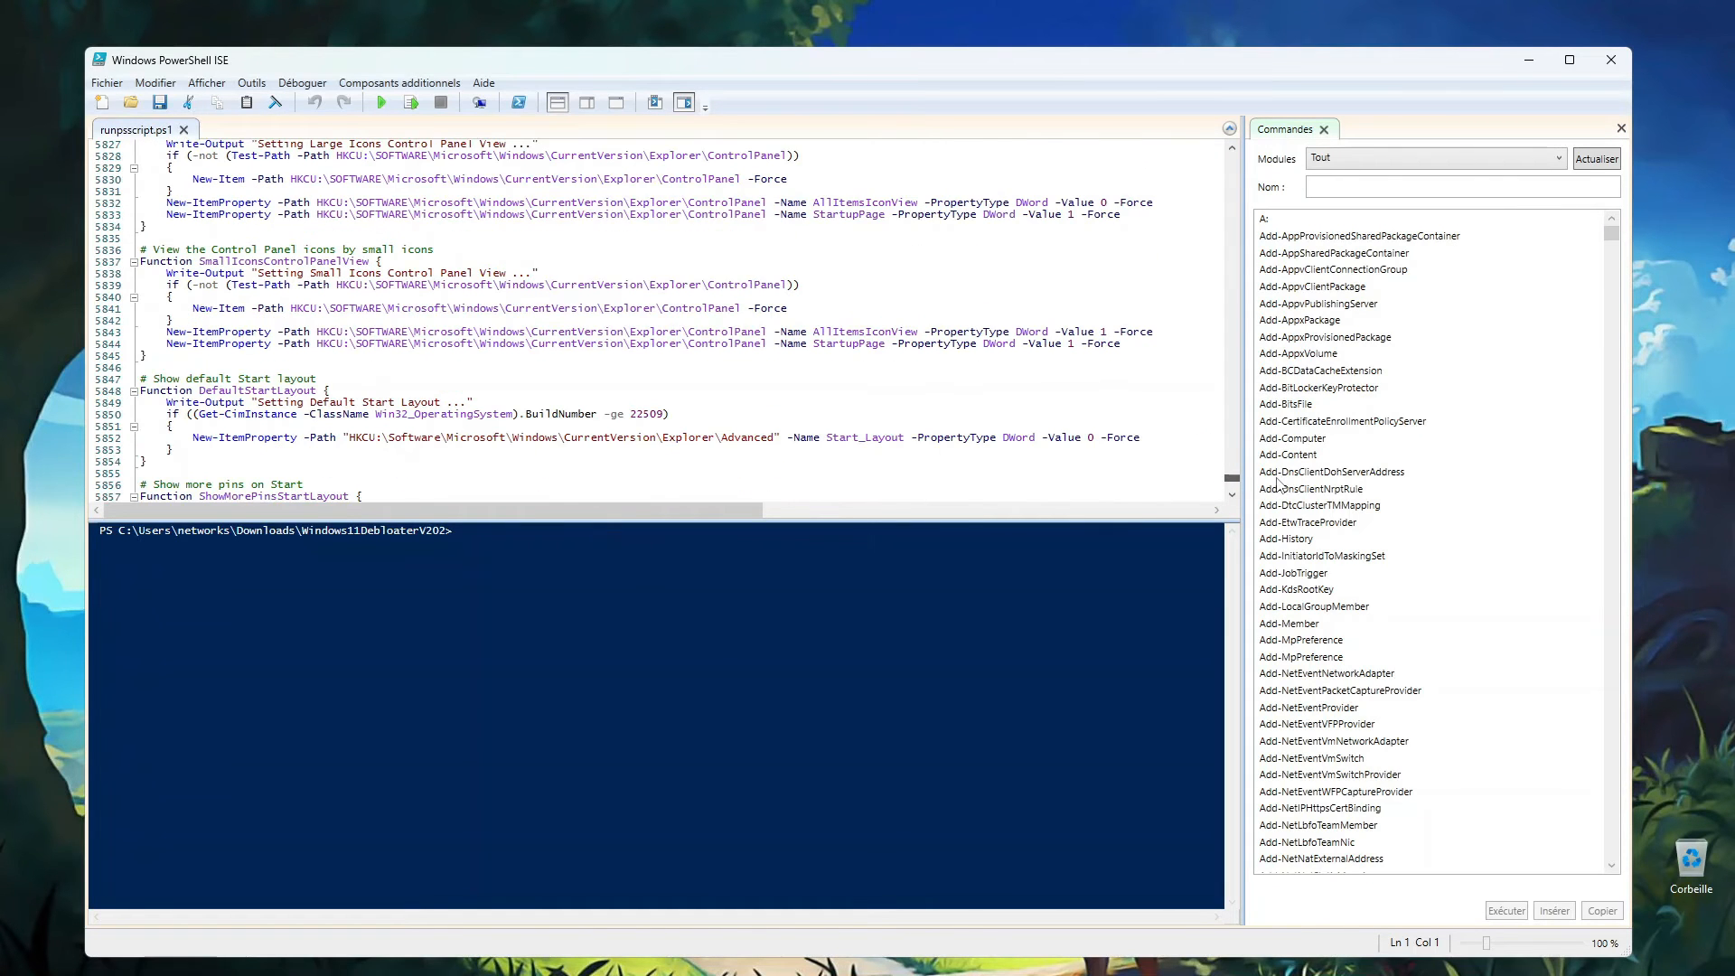
left_click(1631, 59)
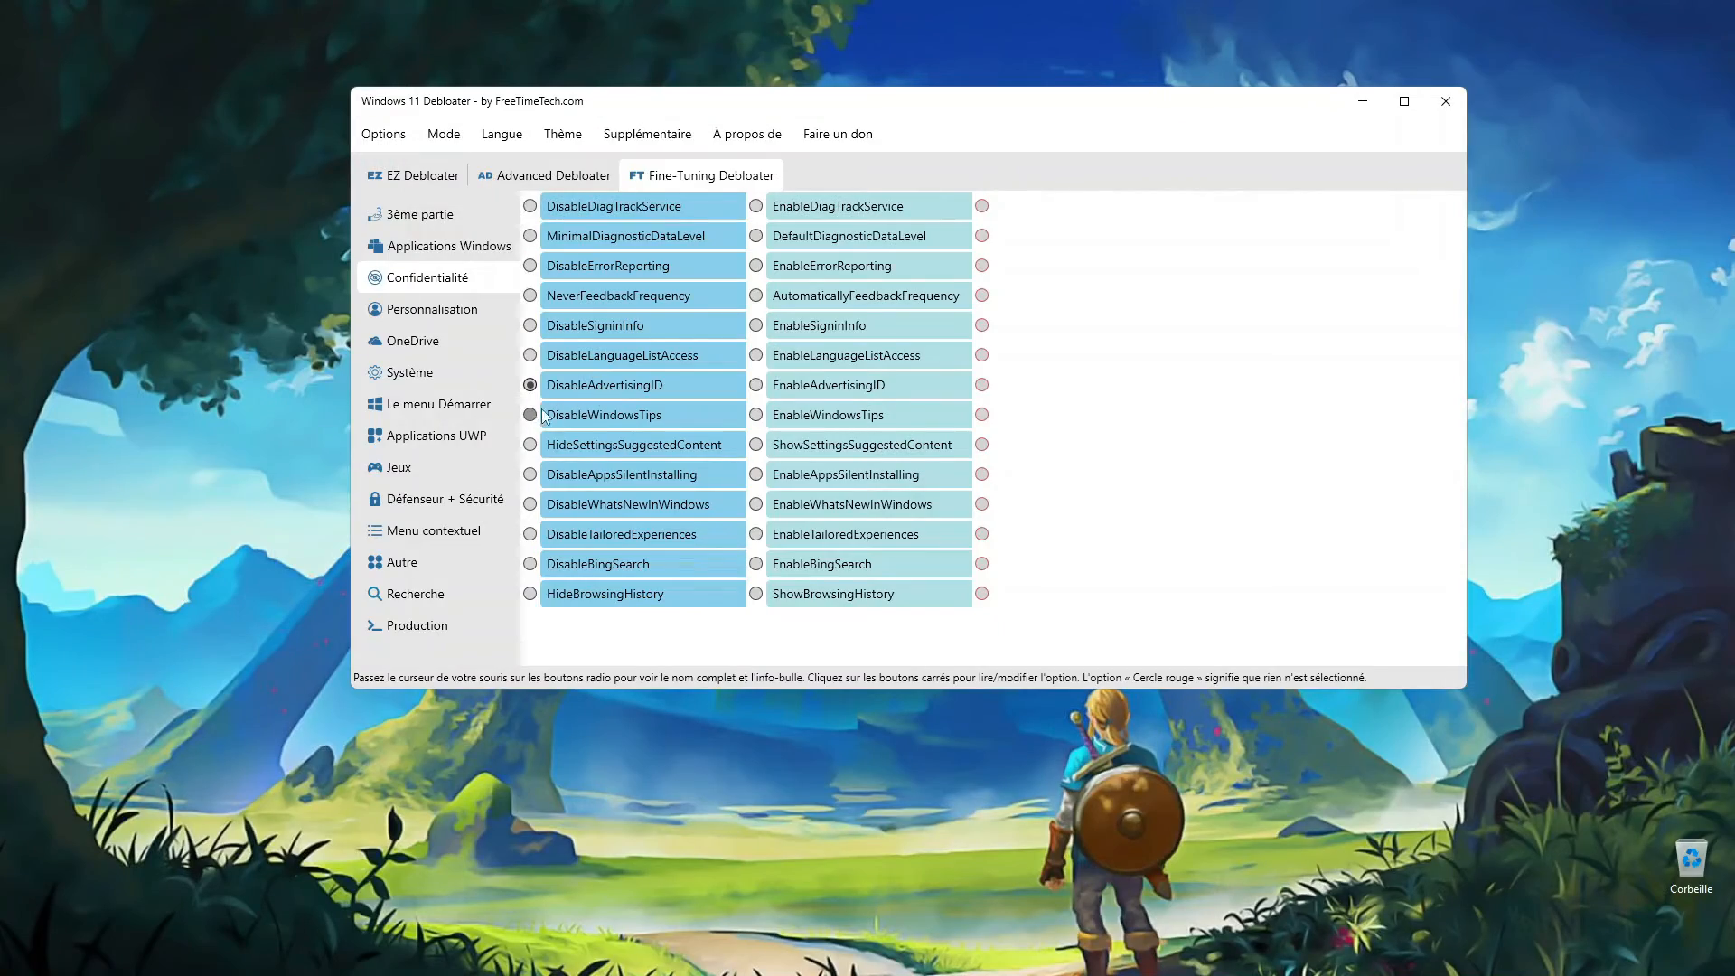
Step: Select DisableWindowsTips and DisableBingSearch in the Confidentialité section, and check the Jeux and Menu contextuel options
left_click(529, 414)
left_click(530, 563)
left_click(411, 467)
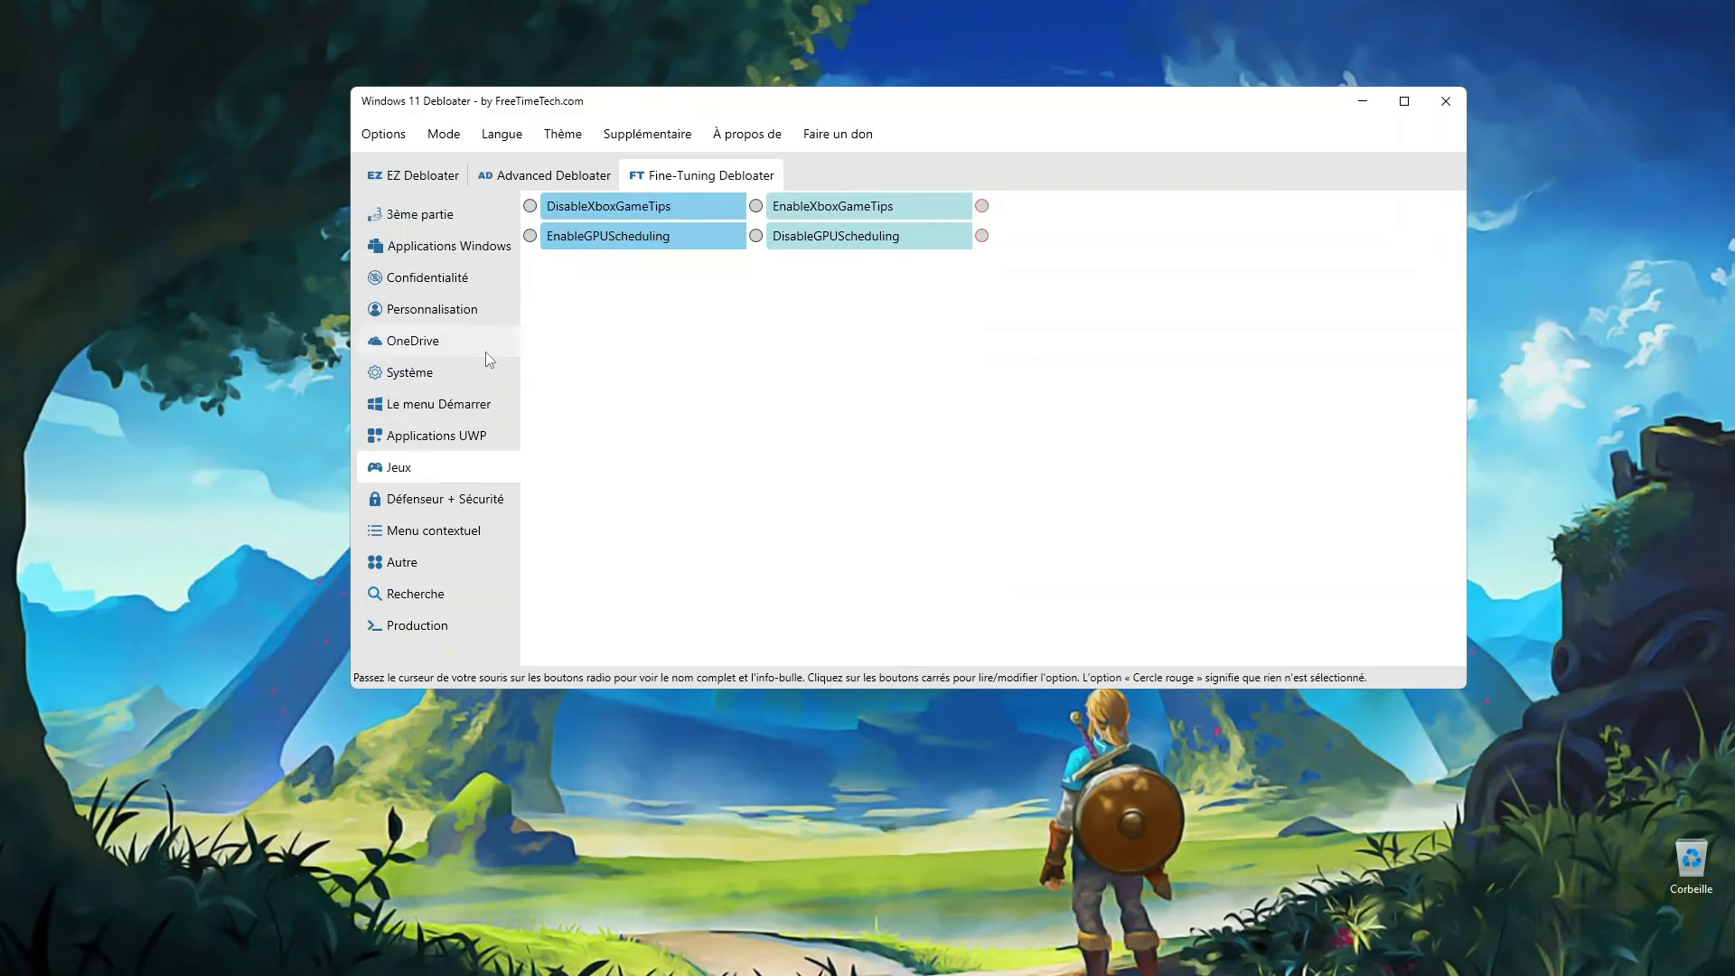
left_click(428, 532)
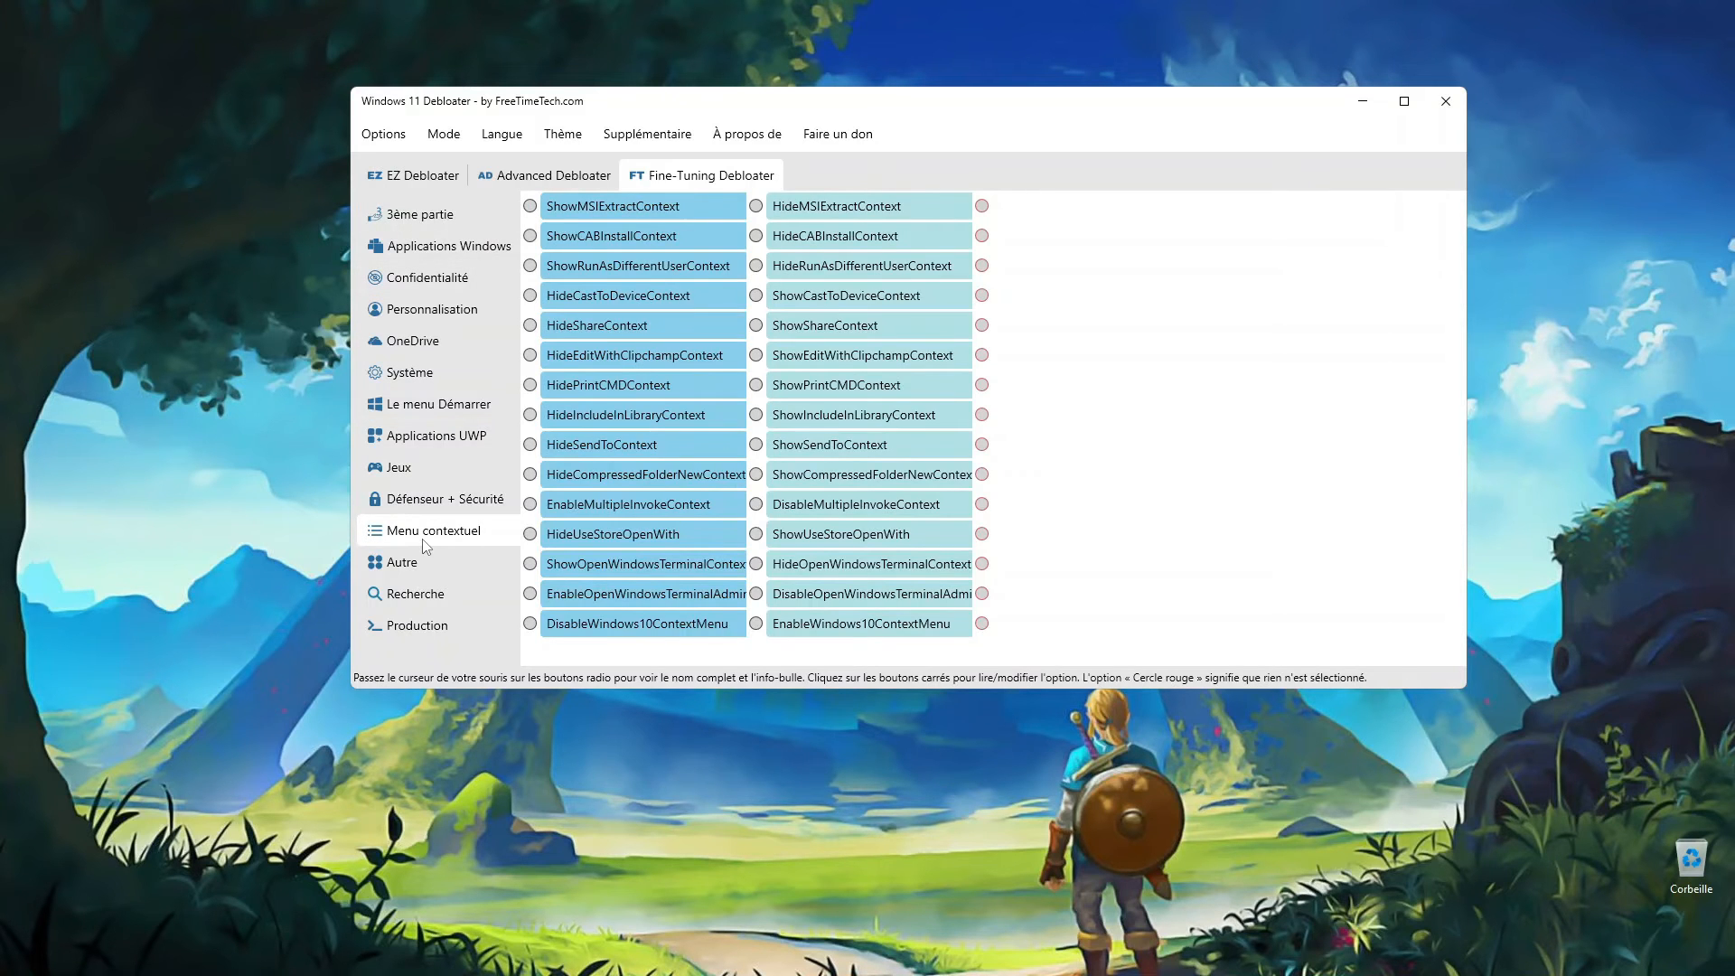